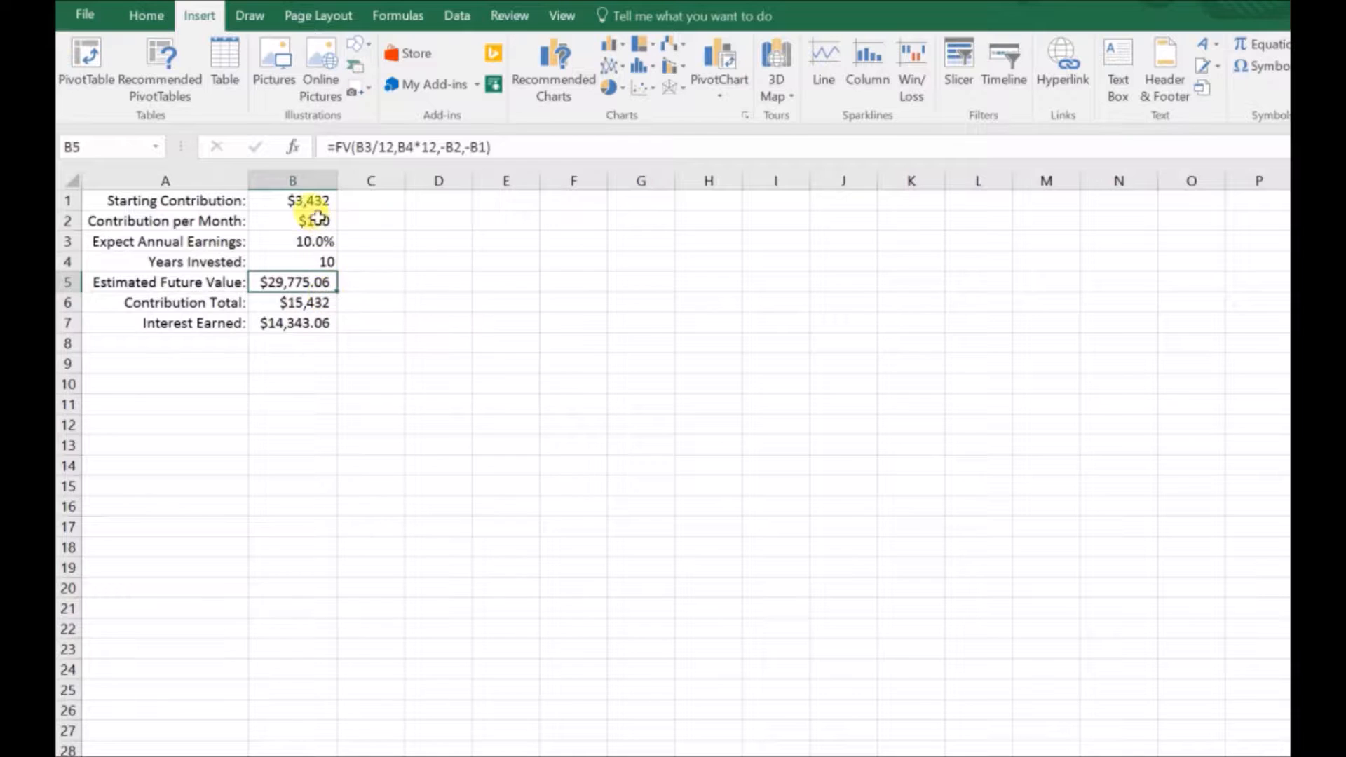
# Step: Insert a 3-D pie chart from the Contribution Total and Interest Earned rows (A6:B7) and delete its title
pyautogui.click(319, 266)
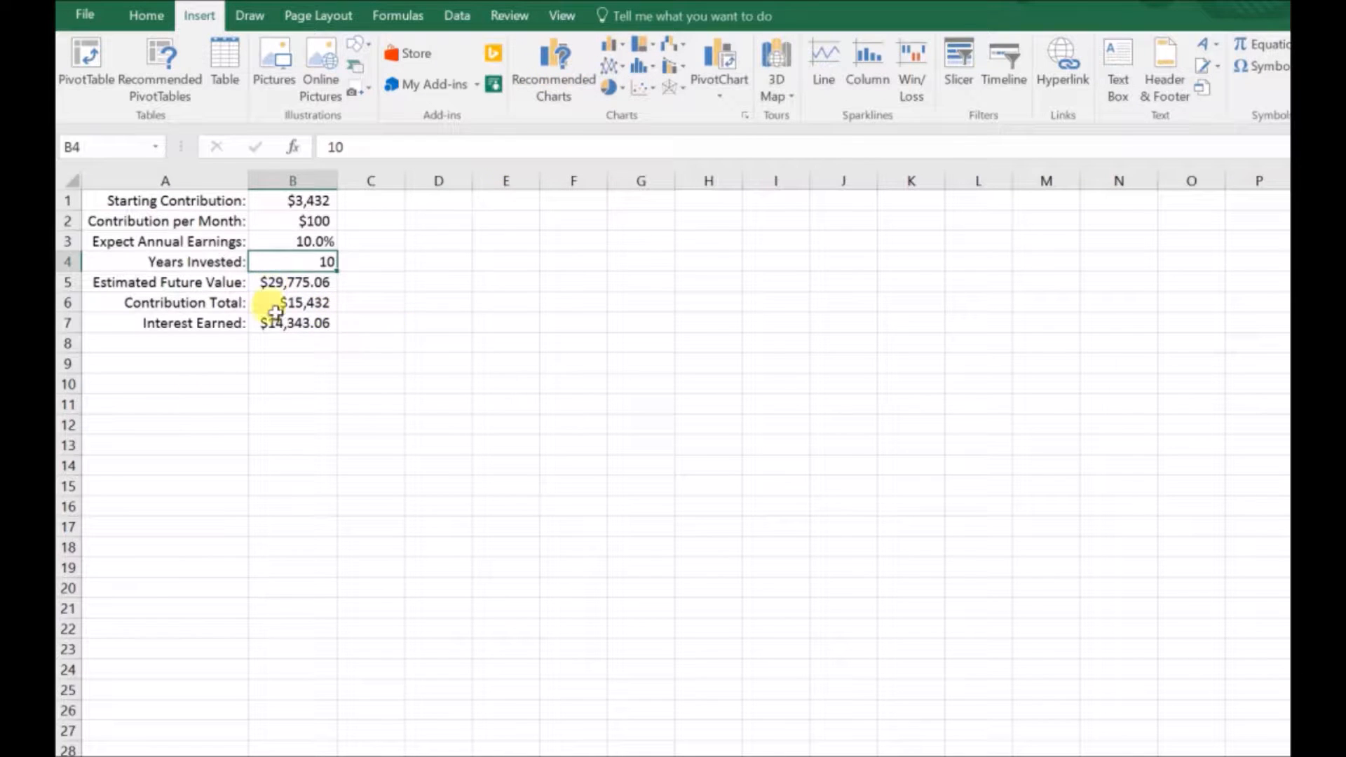
pyautogui.moveTo(241, 302); pyautogui.dragTo(284, 326)
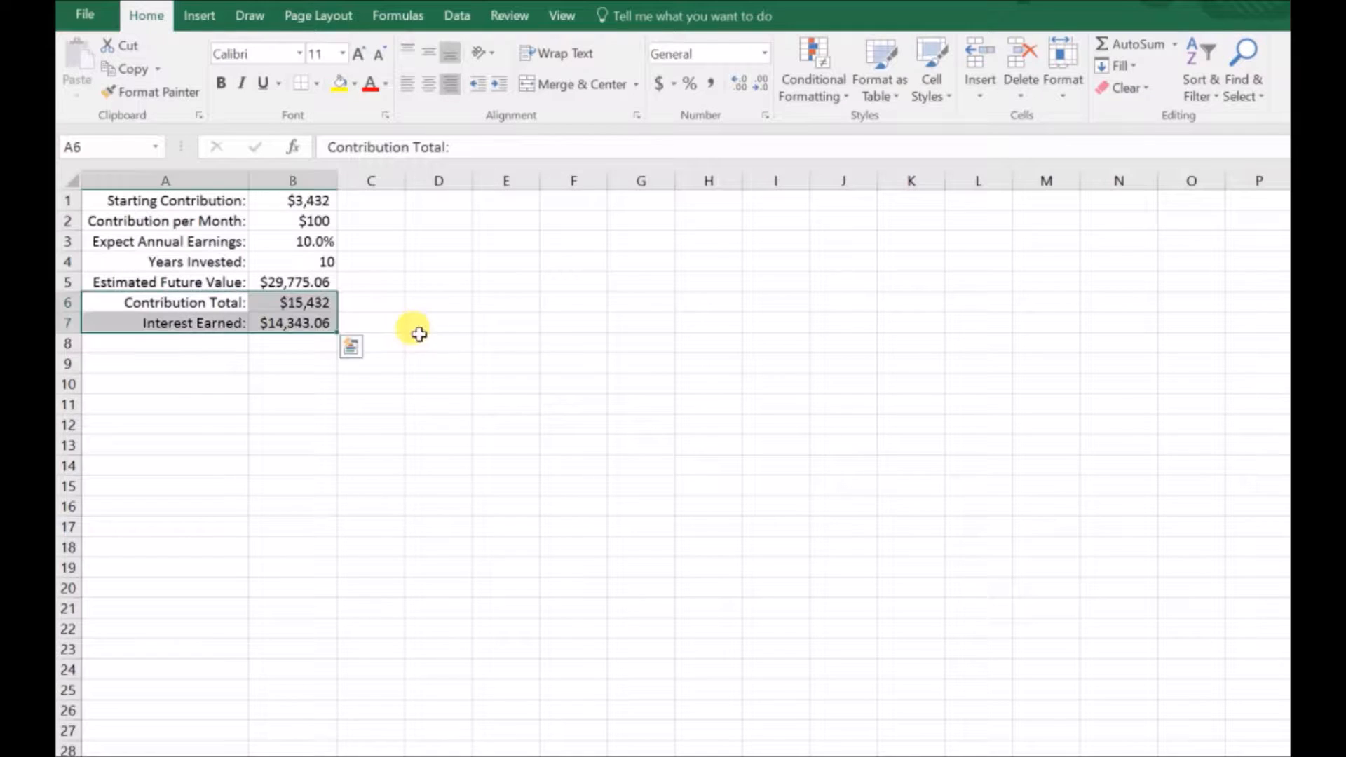
pyautogui.click(200, 18)
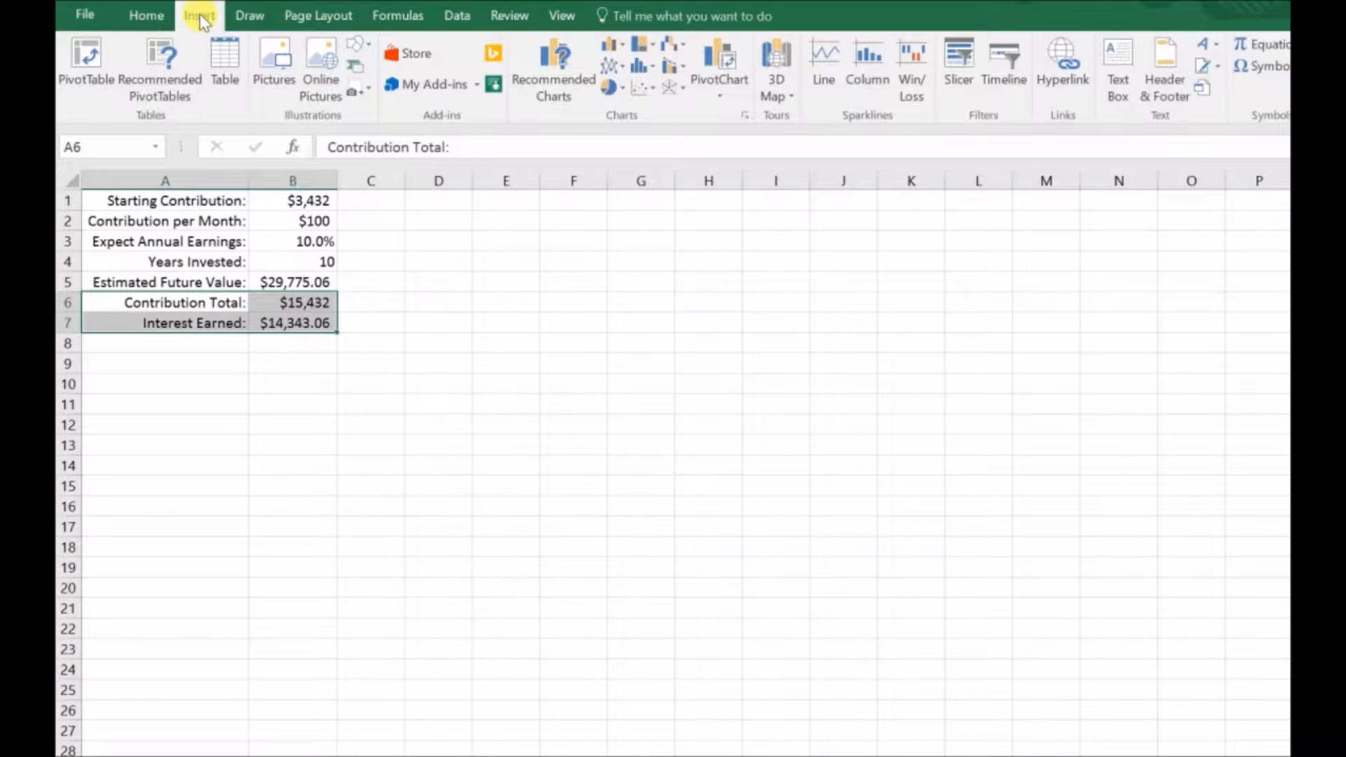
pyautogui.click(608, 90)
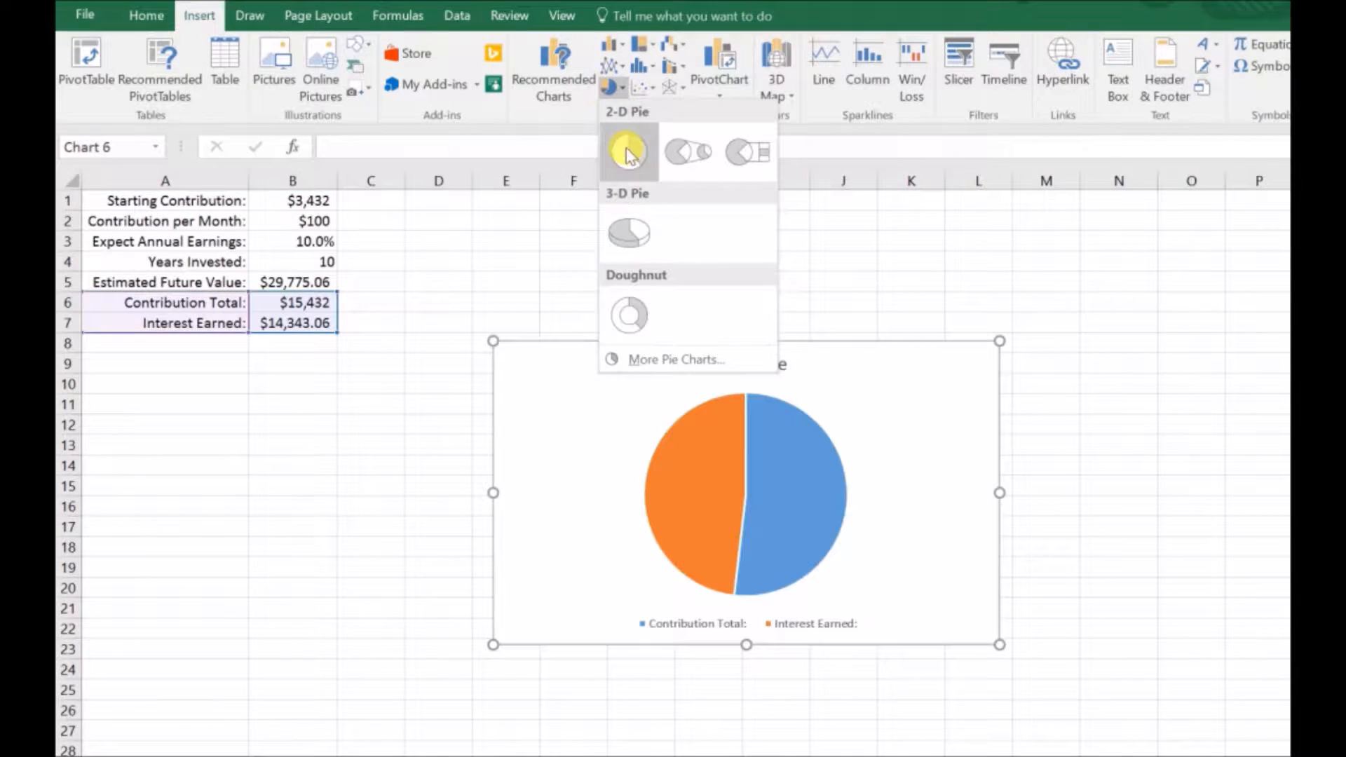
pyautogui.click(630, 229)
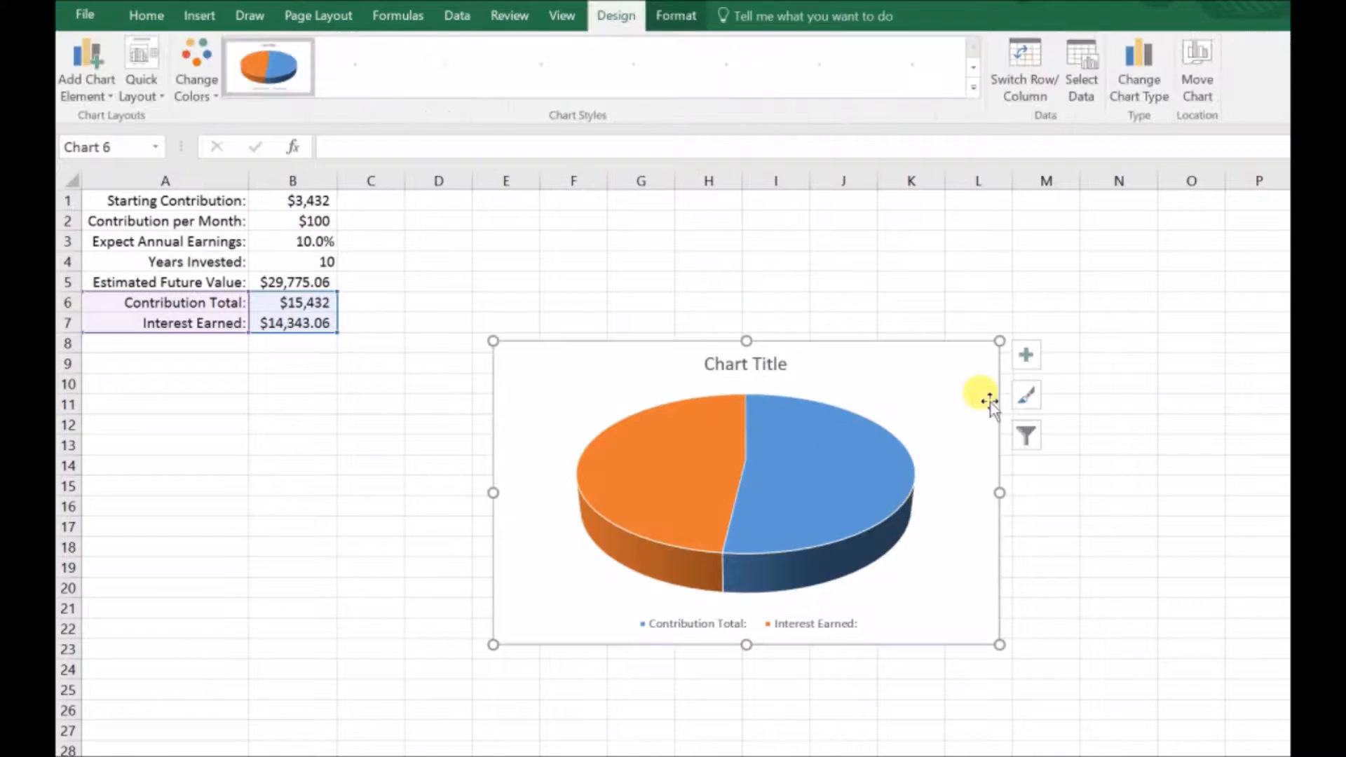
pyautogui.click(764, 370)
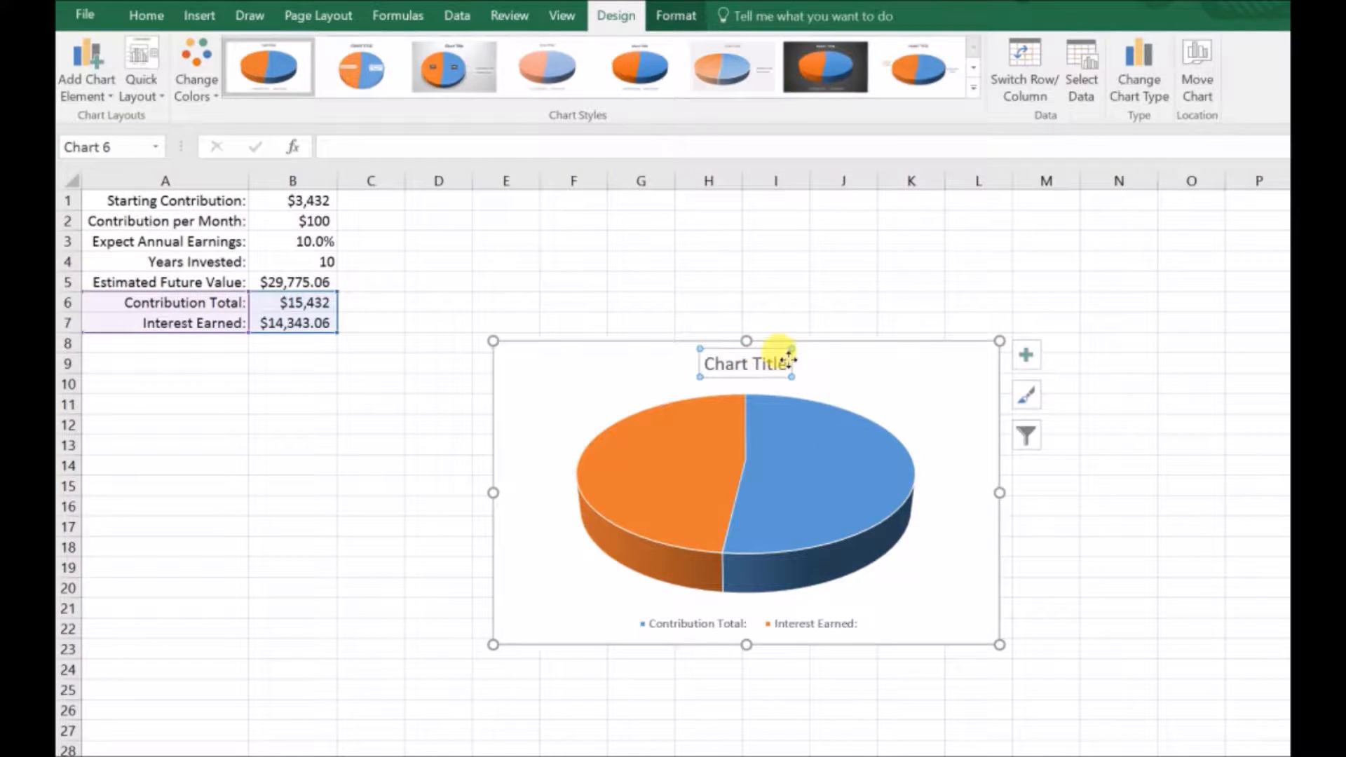
pyautogui.press('Delete')
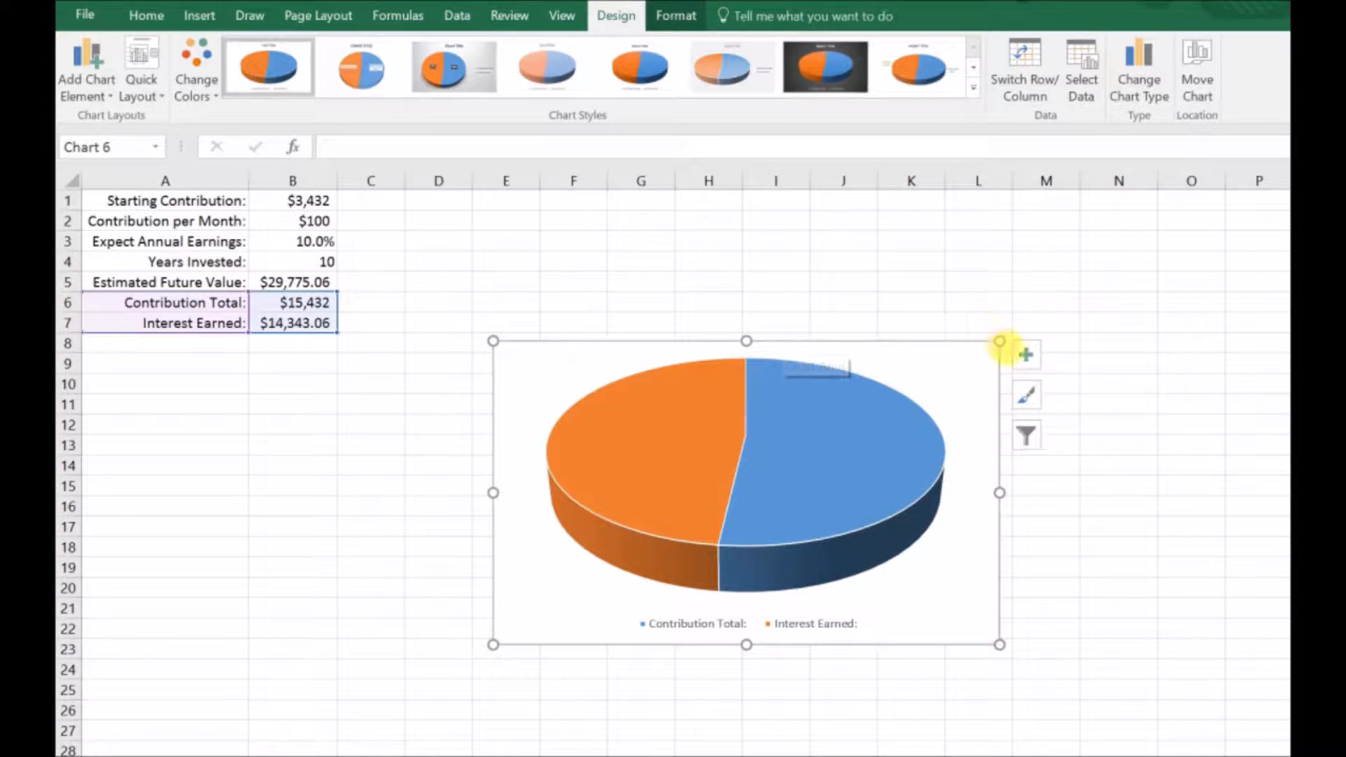
# Step: Shrink the pie chart and place it below the data, spanning about rows 11 to 23 from column A
pyautogui.moveTo(1000, 341); pyautogui.dragTo(302, 403)
pyautogui.hotkey('ctrl', 'z')
pyautogui.moveTo(810, 408); pyautogui.dragTo(367, 393)
# Step: Add centered data labels to the pie chart slices
pyautogui.click(87, 73)
pyautogui.click(377, 324)
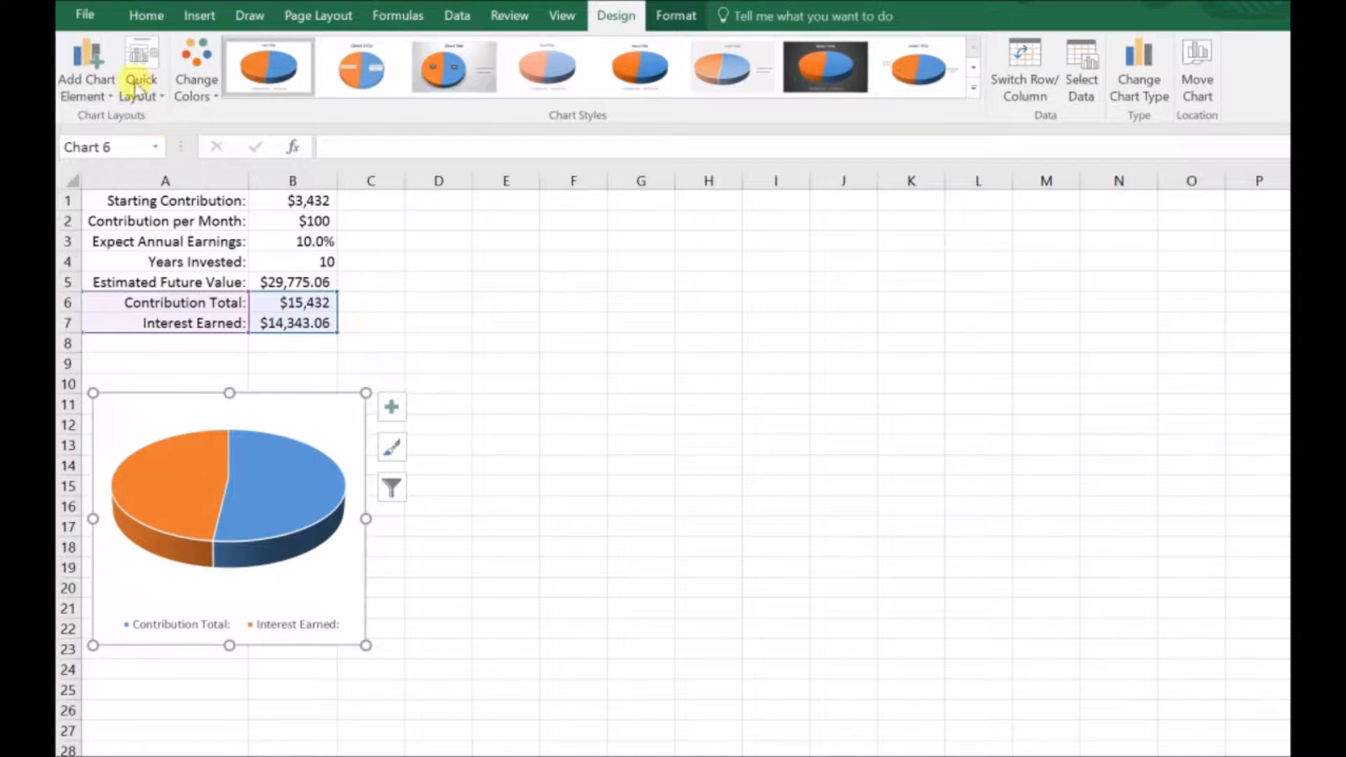
pyautogui.click(65, 74)
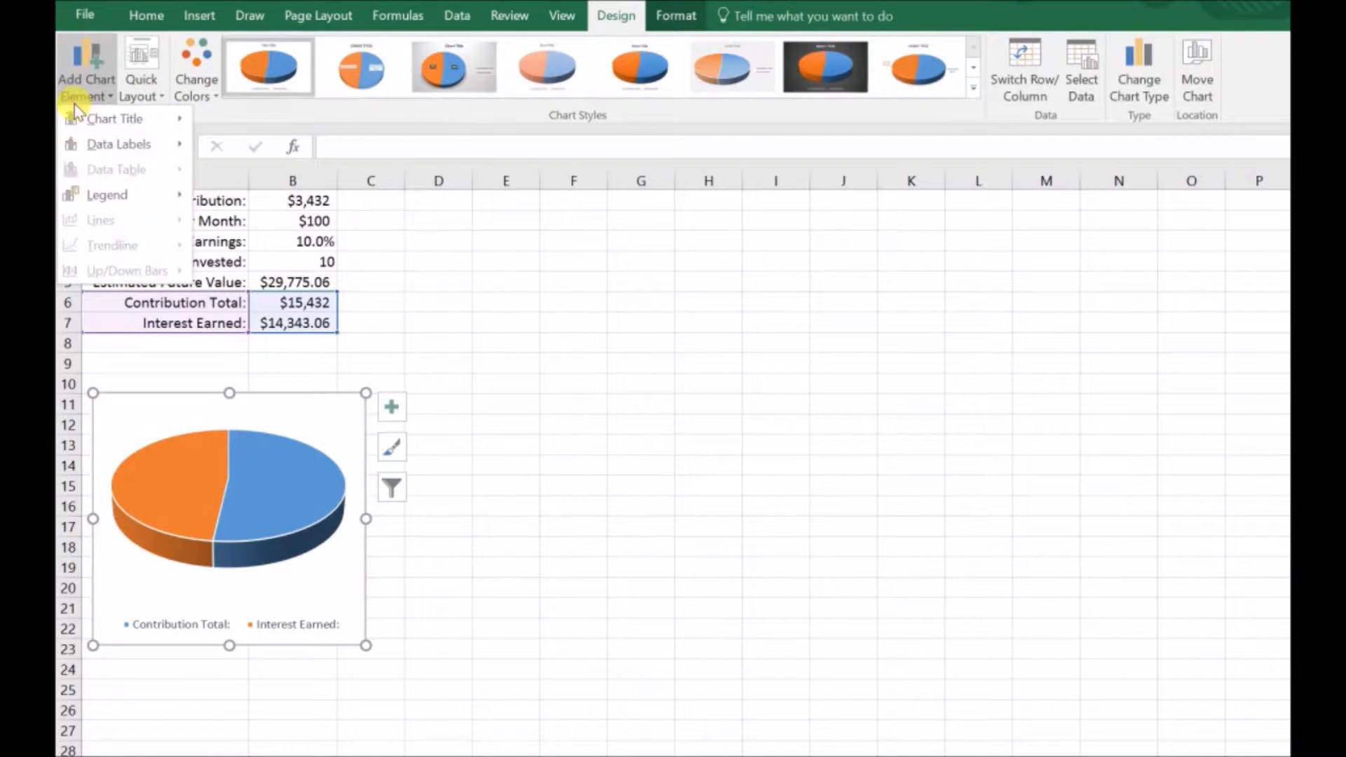
pyautogui.moveTo(125, 145)
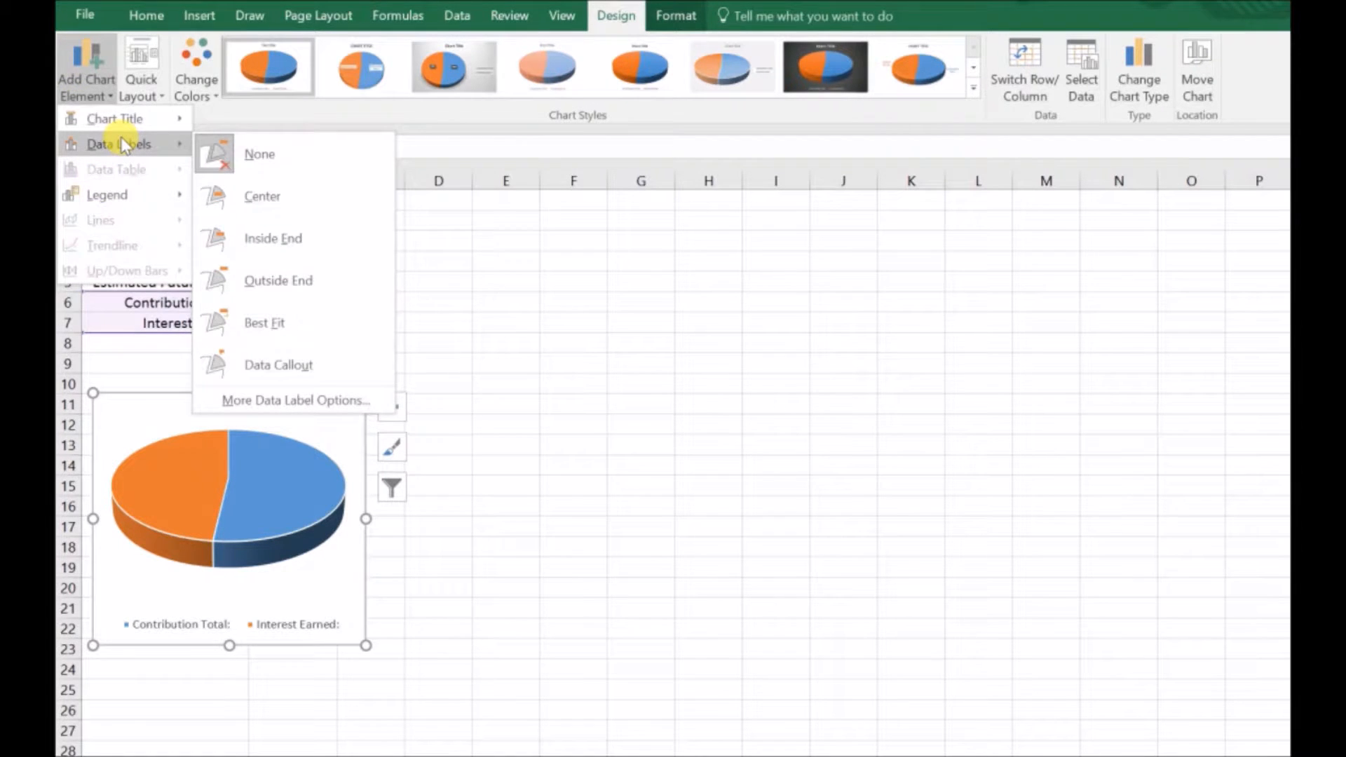
pyautogui.click(265, 197)
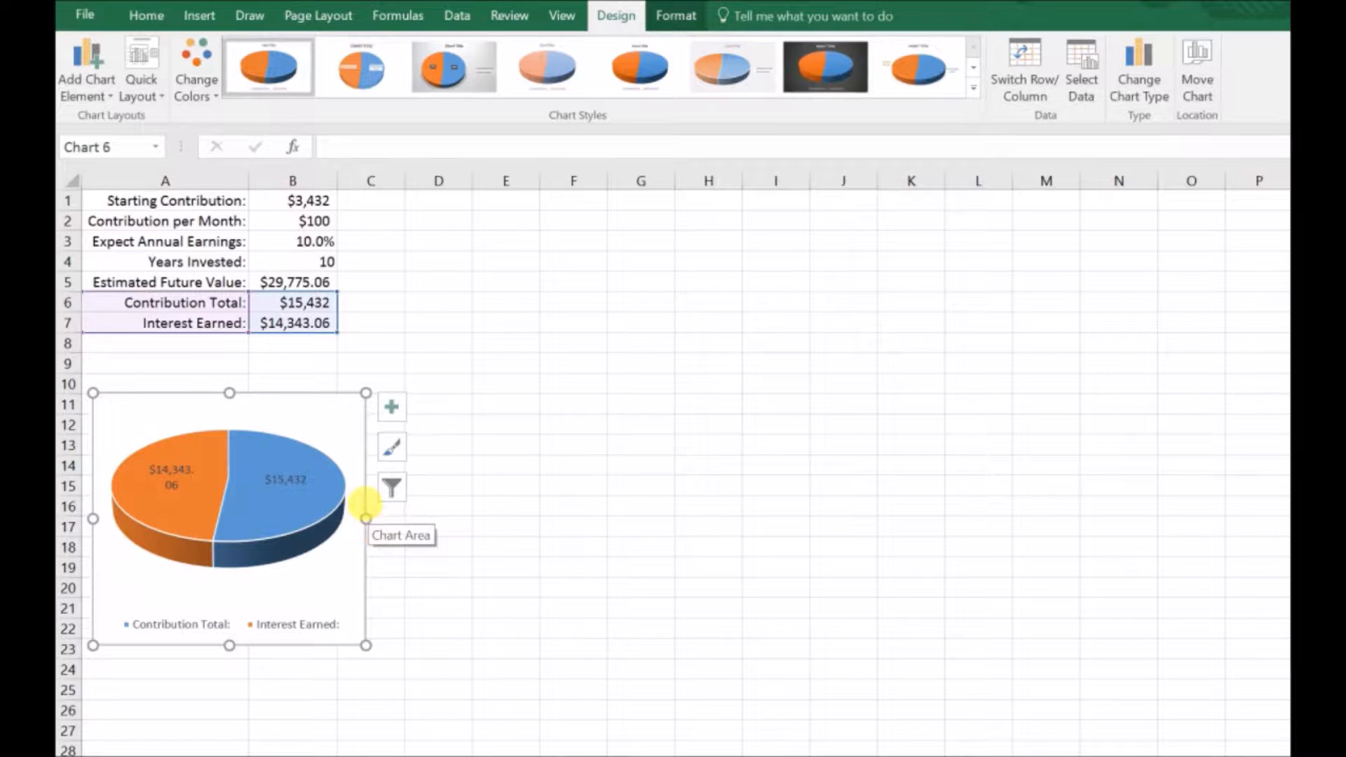
# Step: Format the Contribution Total and Interest Earned amounts in B6:B7 to show no decimal places
pyautogui.moveTo(307, 303); pyautogui.dragTo(301, 324)
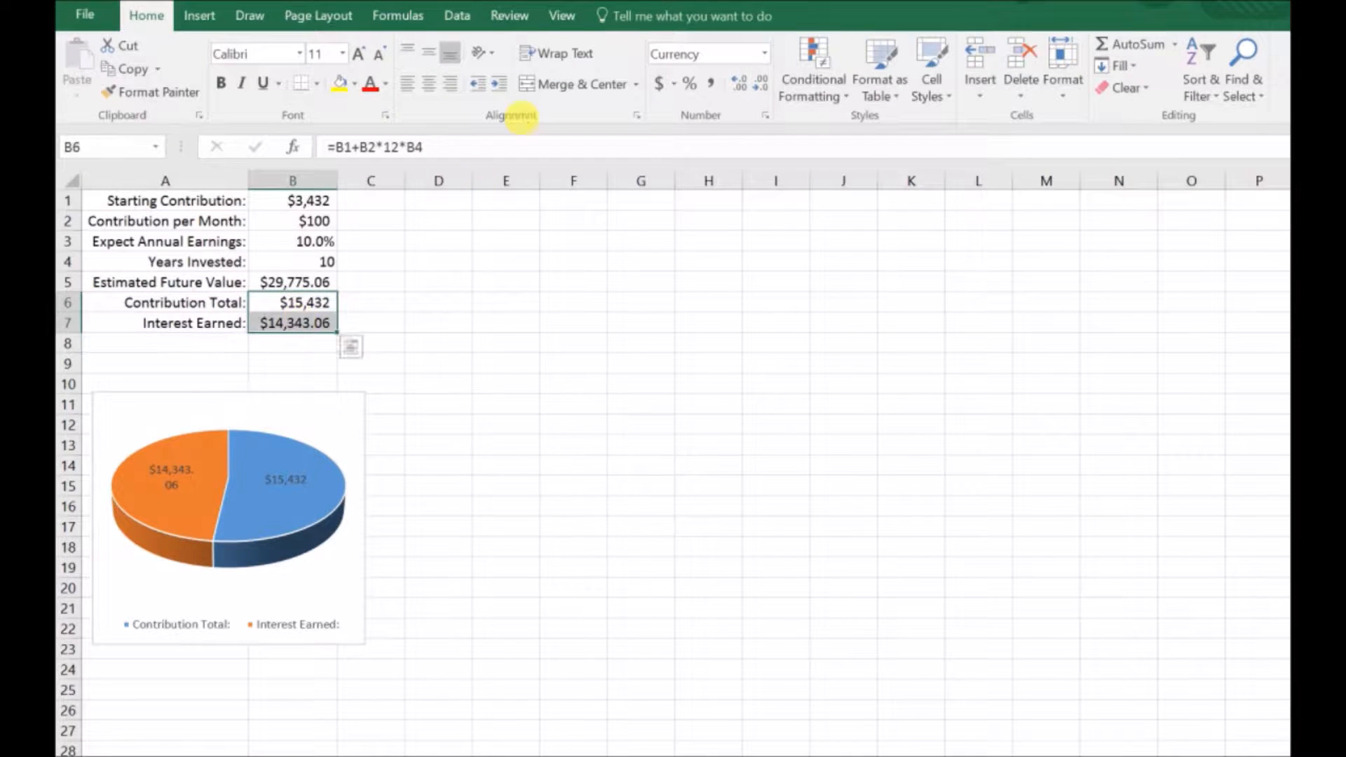
pyautogui.click(738, 83)
pyautogui.click(737, 85)
pyautogui.click(755, 86)
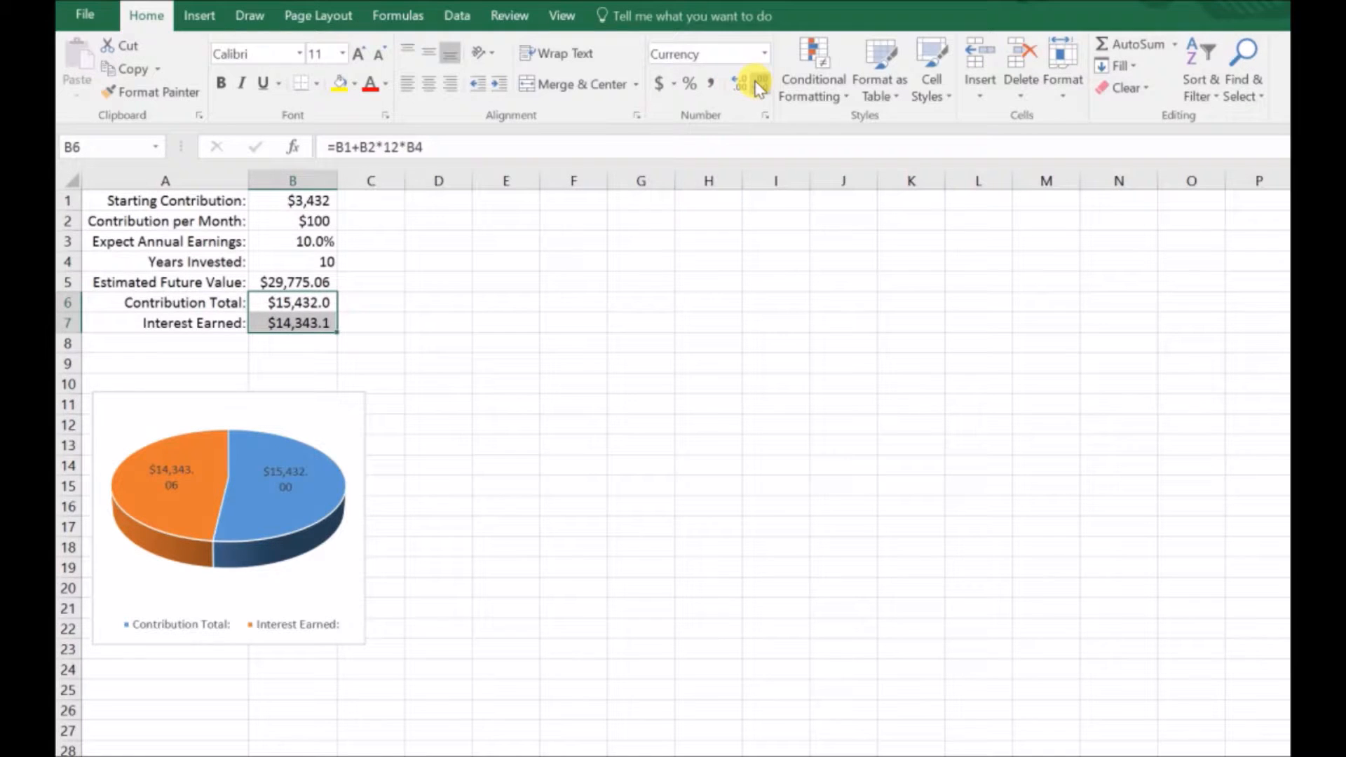
pyautogui.click(758, 86)
# Step: Make the pie chart's data labels bold and white
pyautogui.click(311, 431)
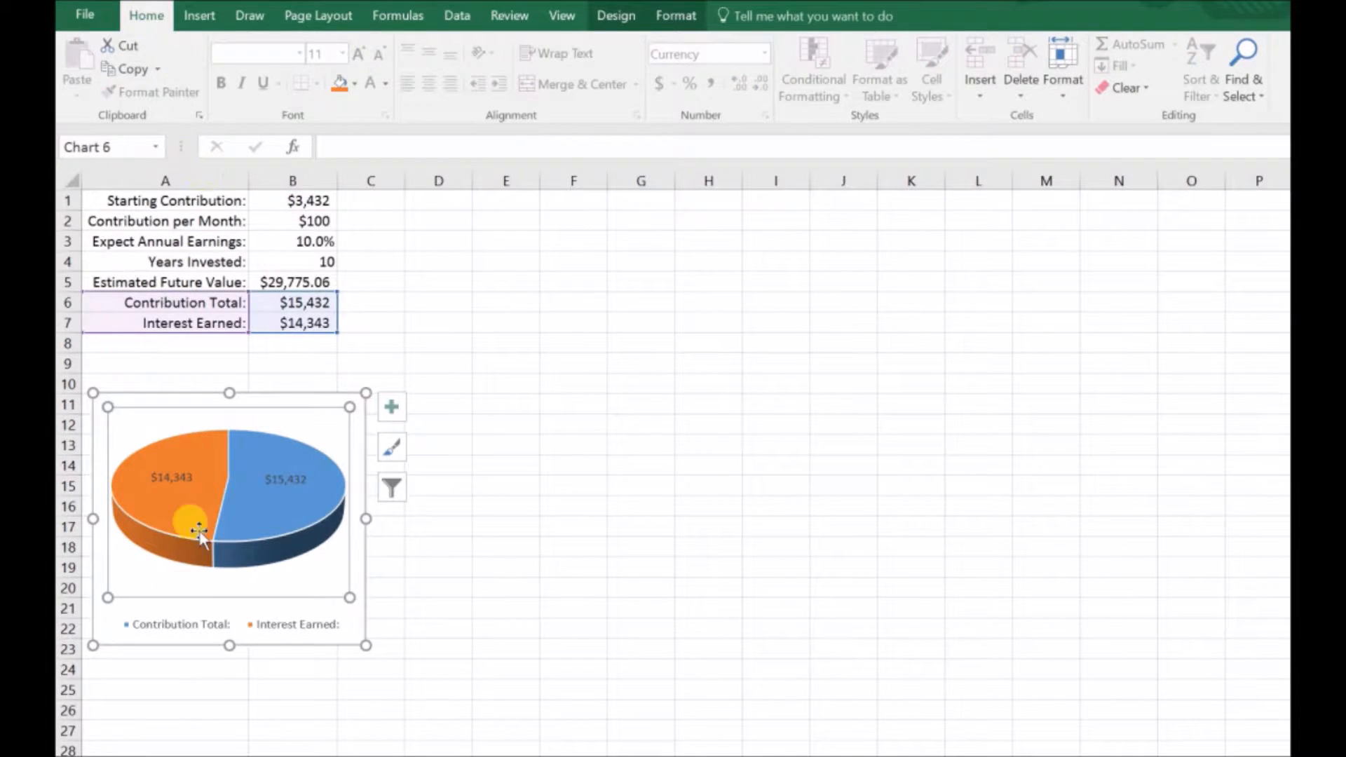
pyautogui.click(194, 495)
pyautogui.click(200, 480)
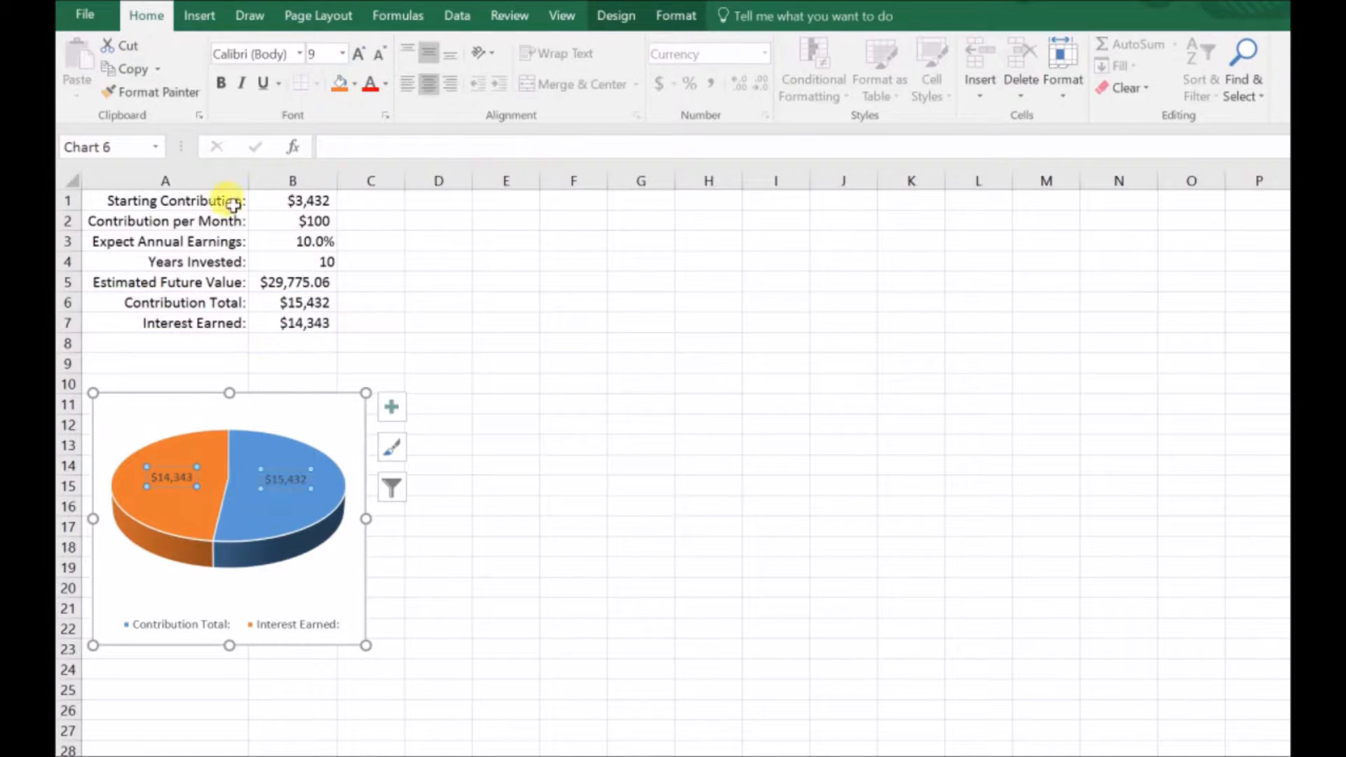
pyautogui.click(222, 84)
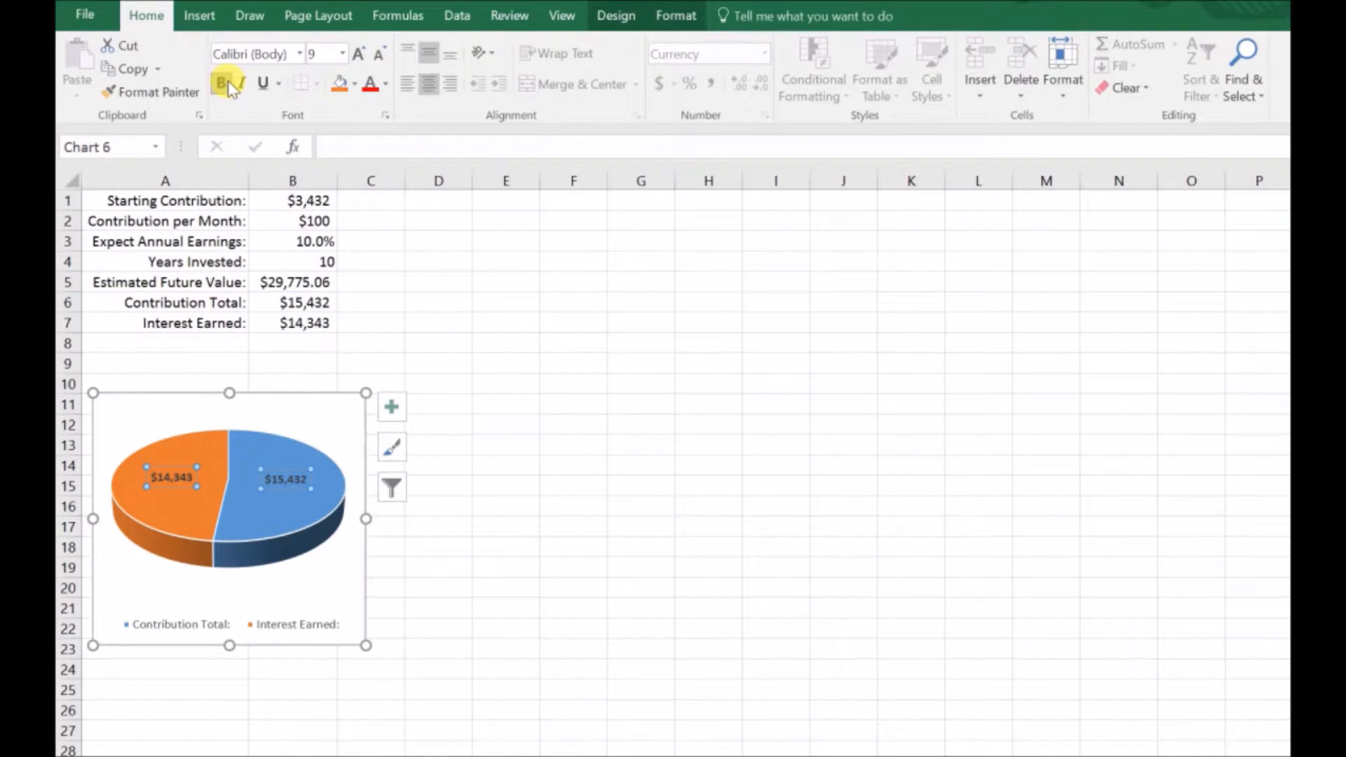
pyautogui.click(385, 83)
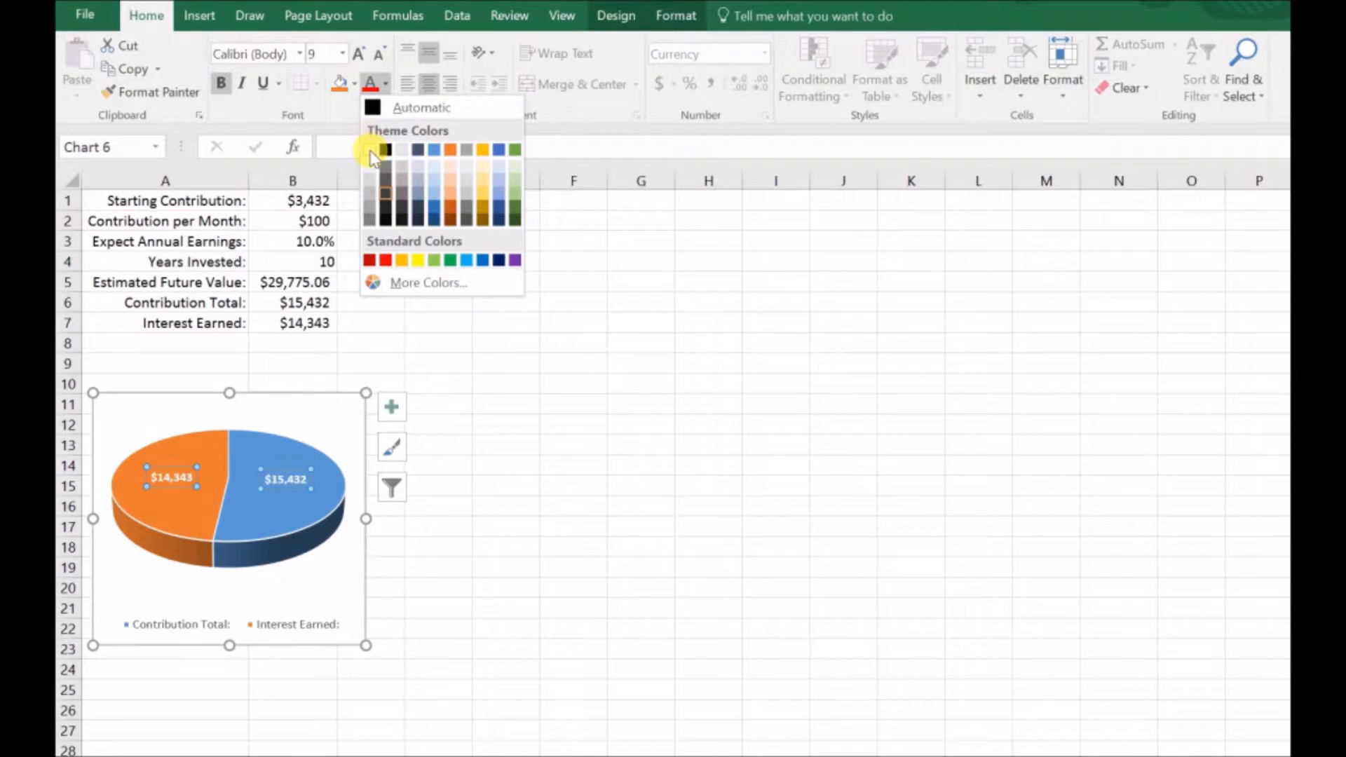
pyautogui.click(370, 147)
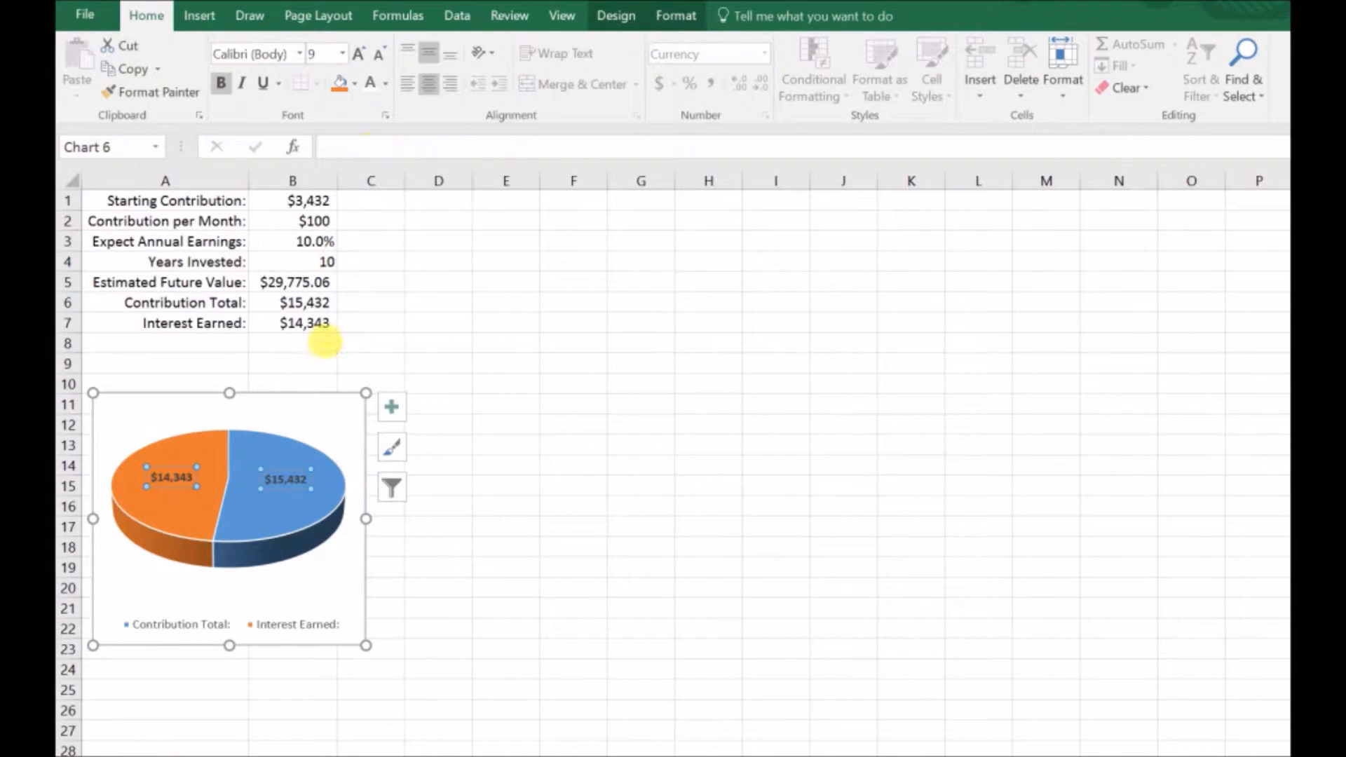
pyautogui.click(424, 350)
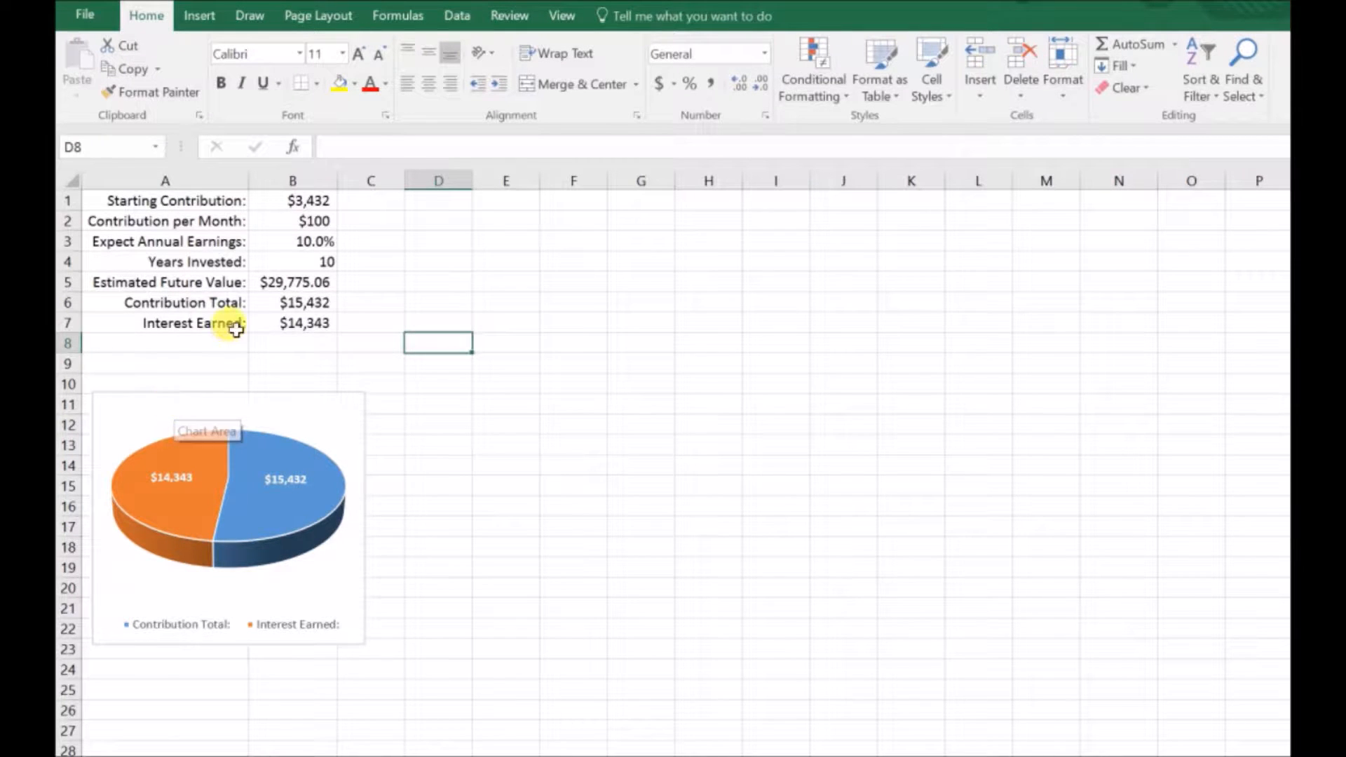
# Step: Set Years Invested in B4 to 30
pyautogui.click(284, 264)
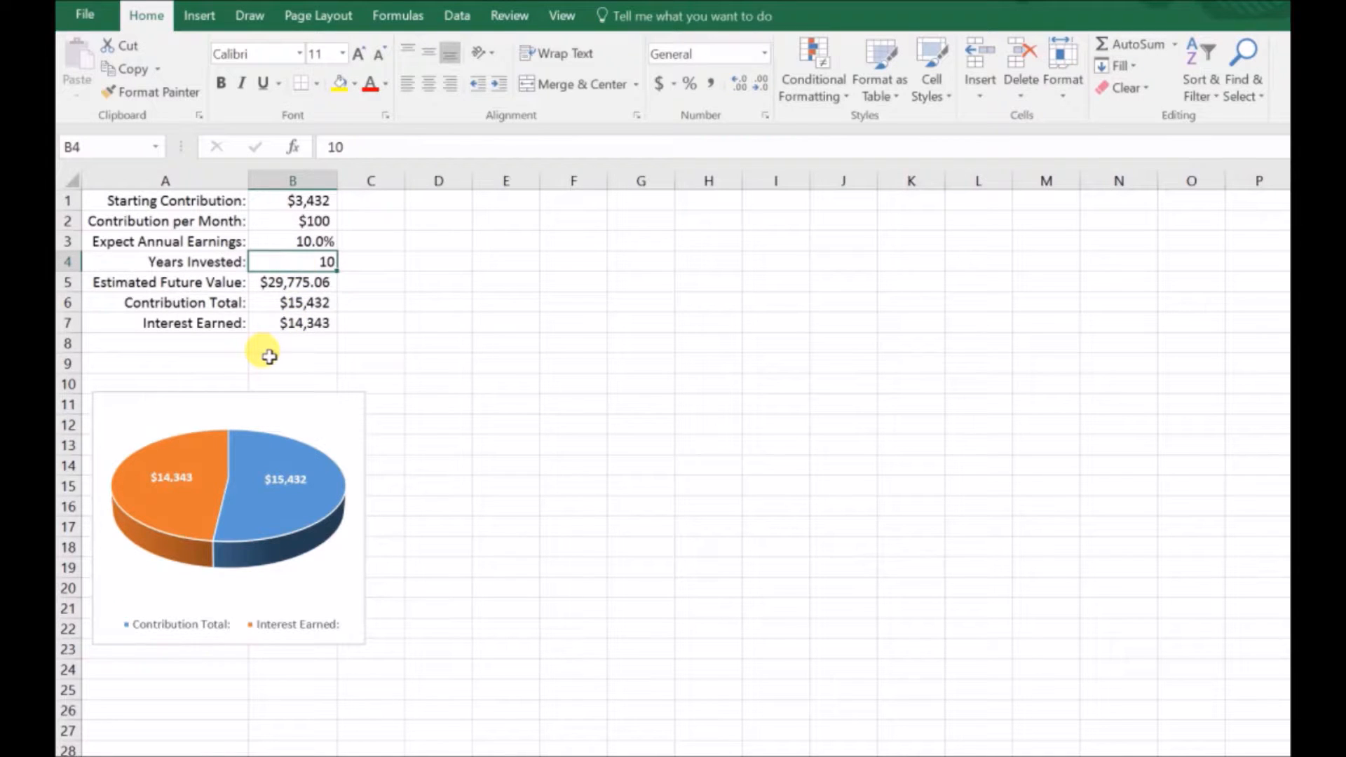
pyautogui.write('3')
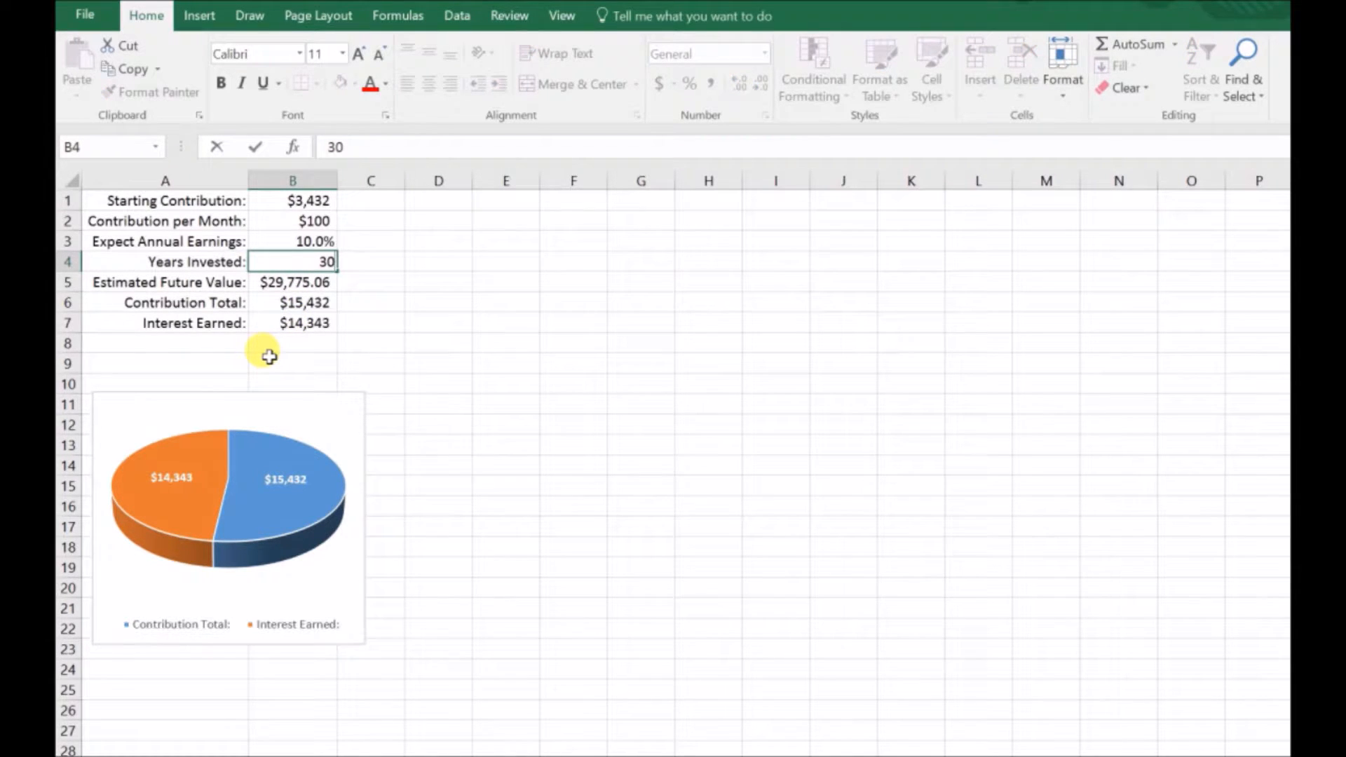
pyautogui.write('0')
pyautogui.press('Return')
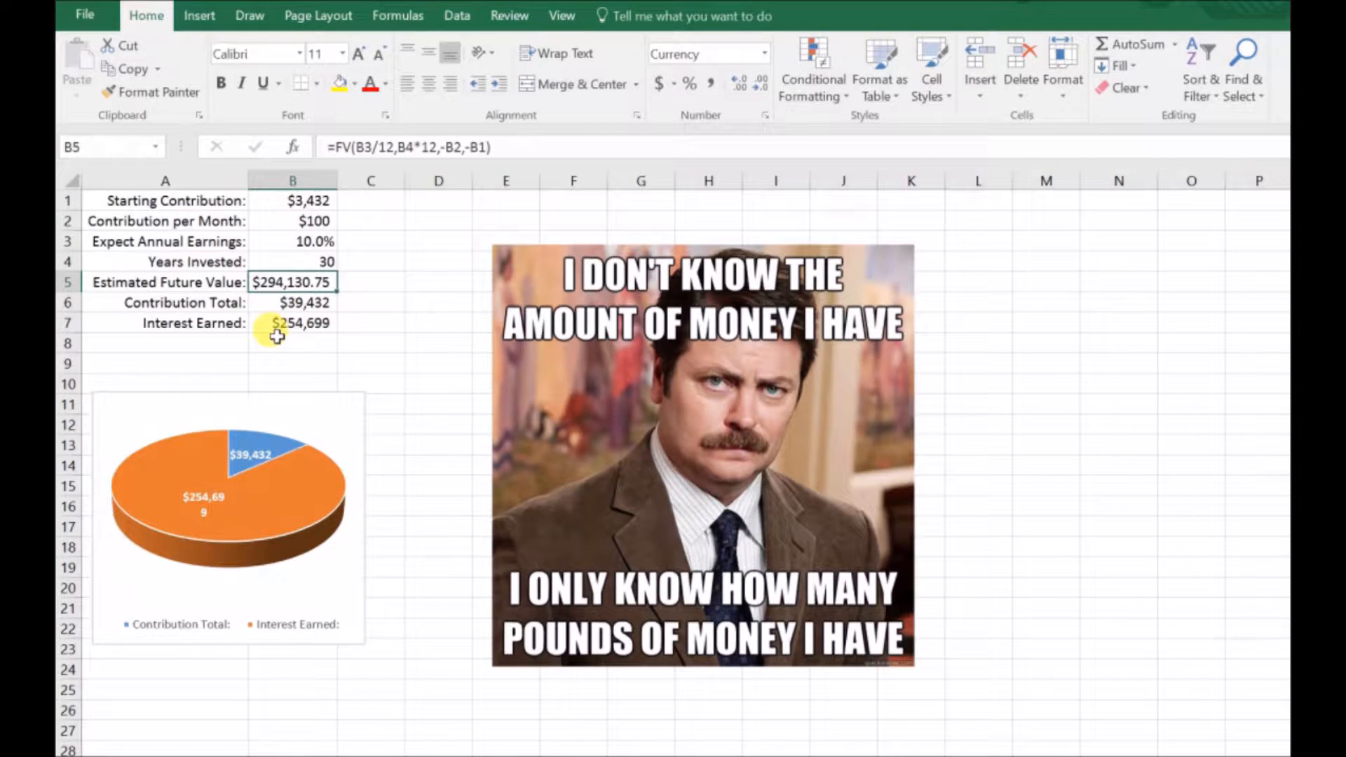
# Step: Widen the pie chart slightly so the Interest Earned data label fits on one line
pyautogui.click(224, 507)
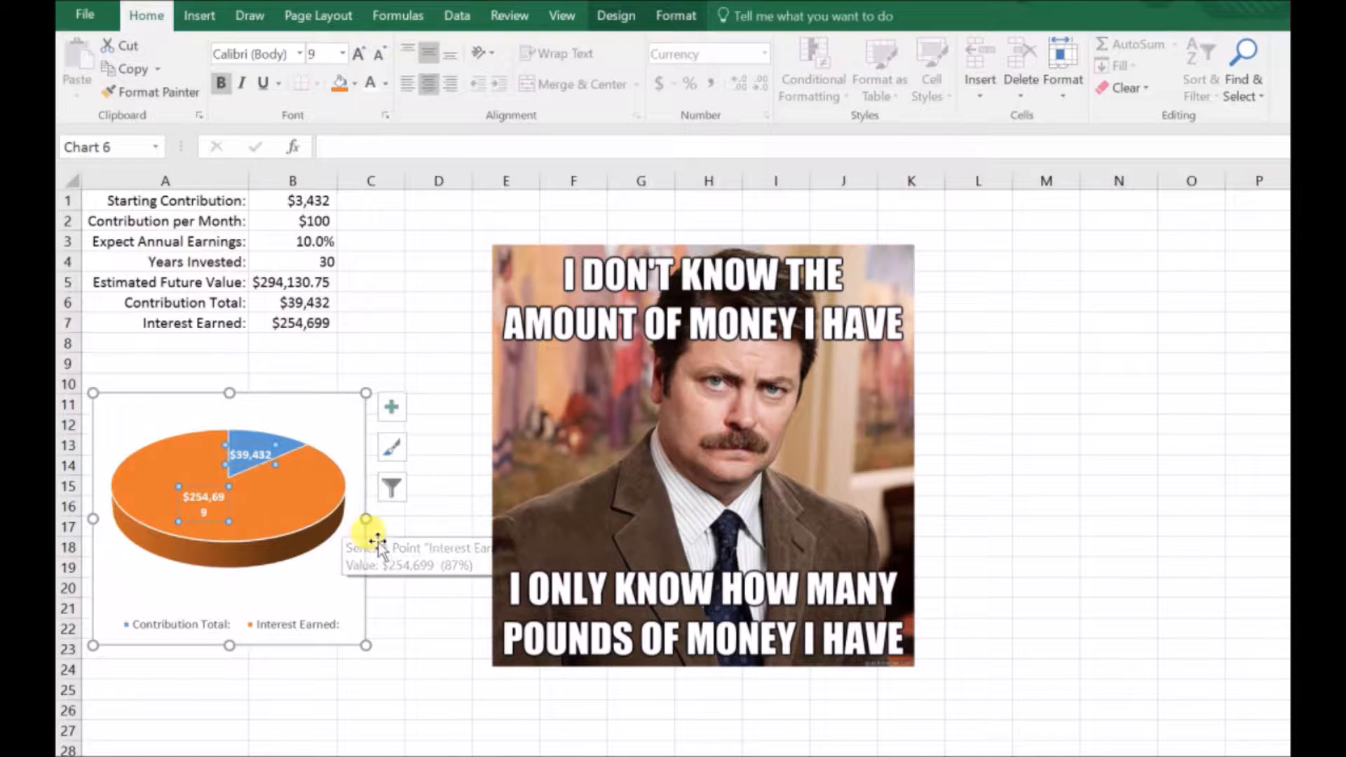
pyautogui.moveTo(367, 519); pyautogui.dragTo(389, 519)
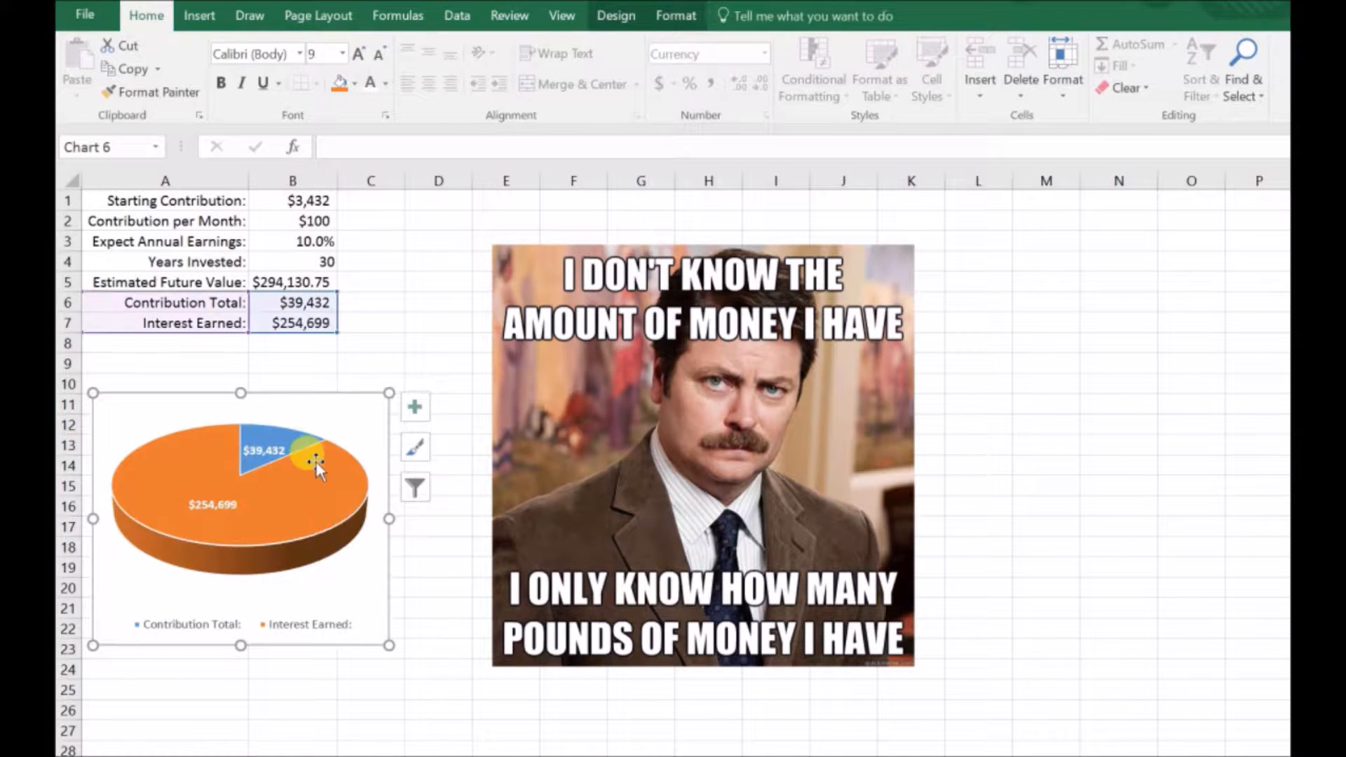
pyautogui.click(318, 503)
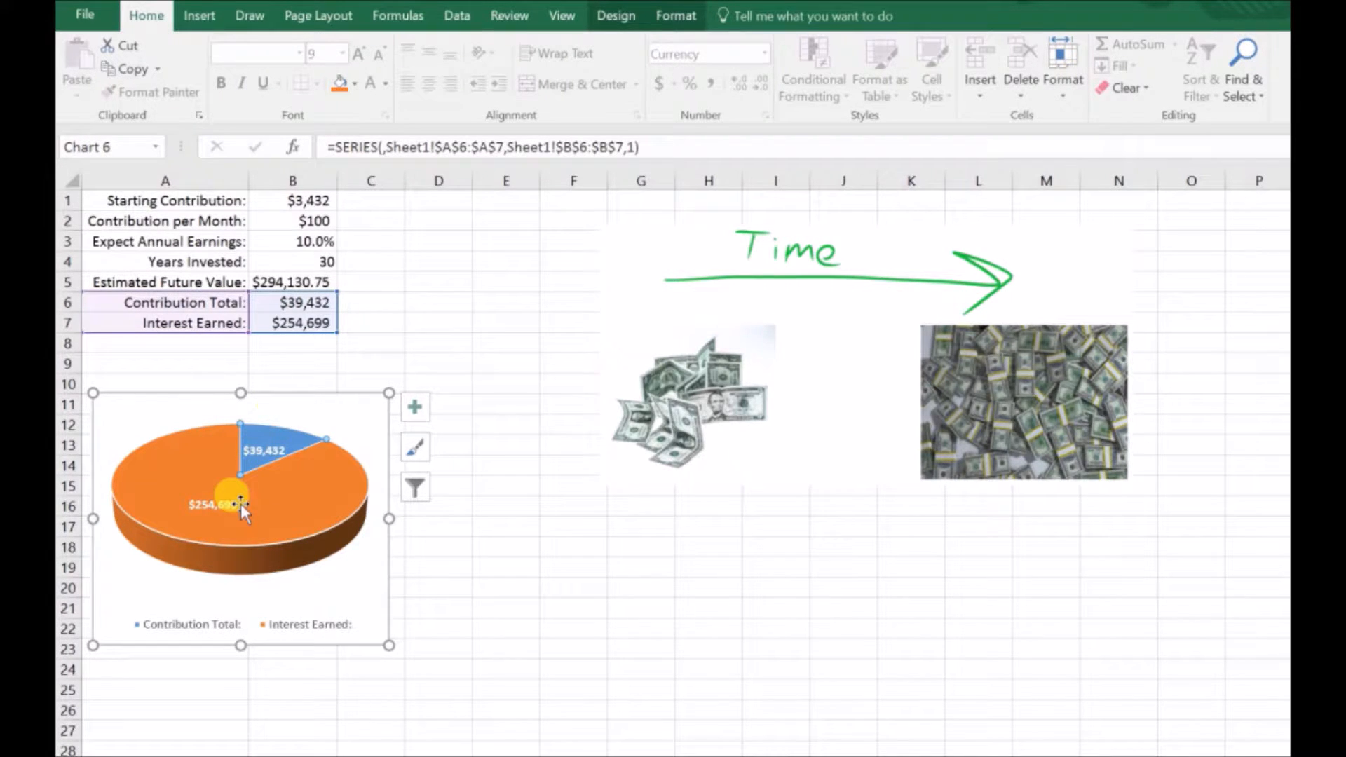
pyautogui.click(524, 313)
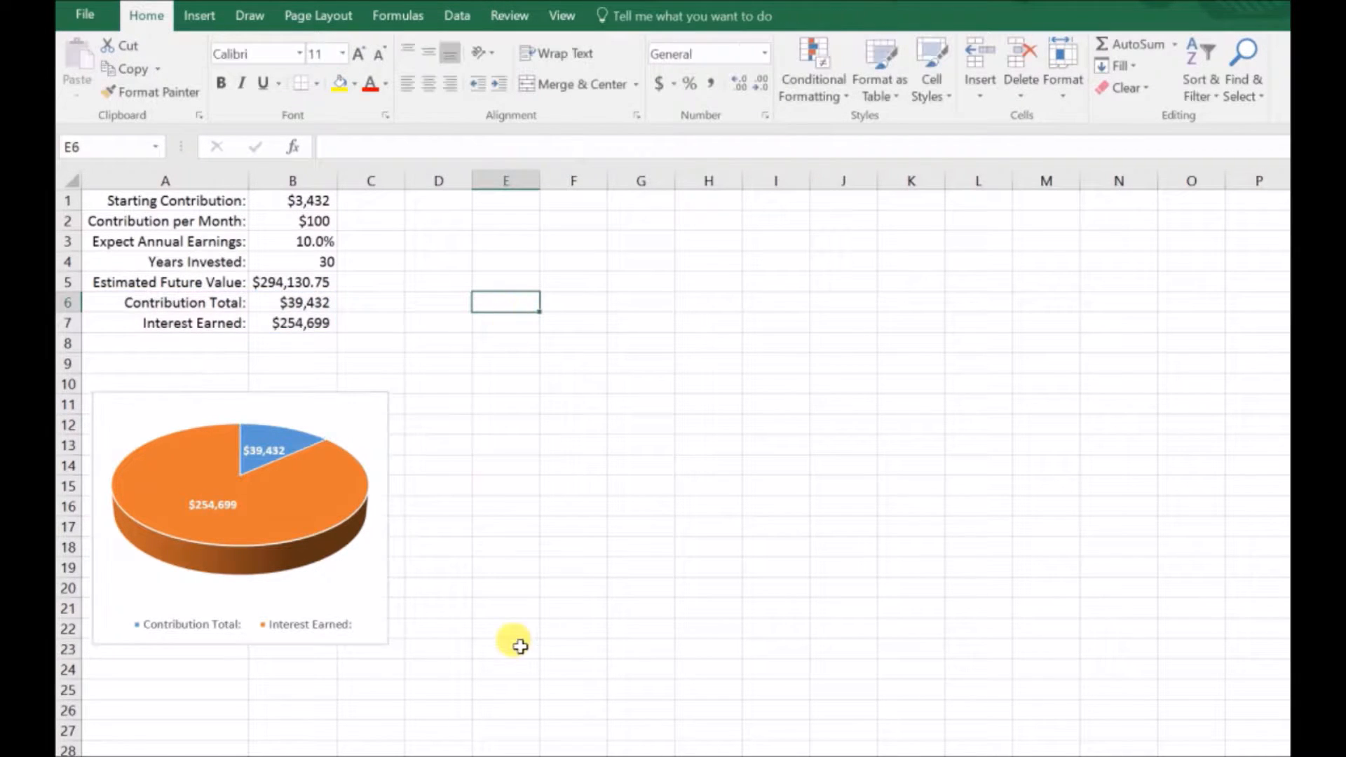
# Step: Enter the column headers Year, Value and Contribution in cells E2, F2 and G2
pyautogui.click(494, 226)
pyautogui.write('Year')
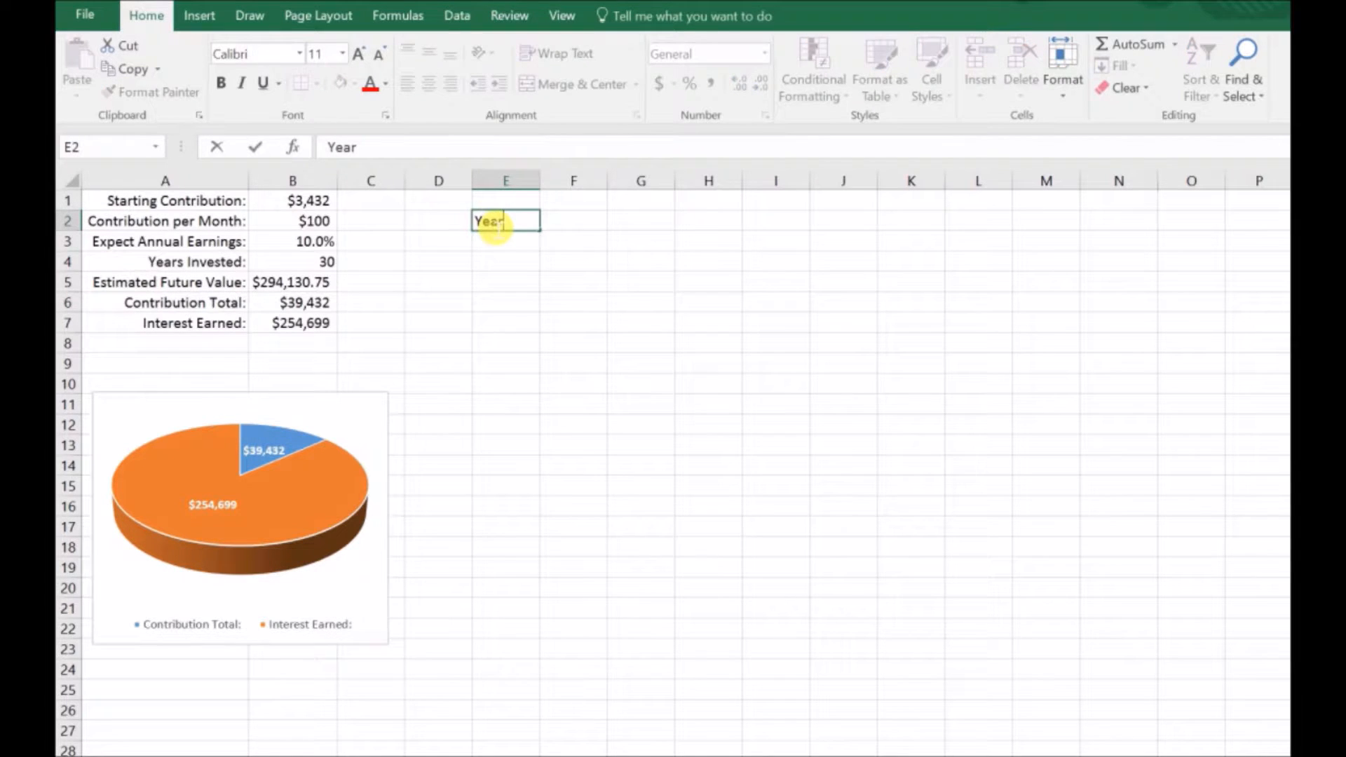
pyautogui.press('Tab')
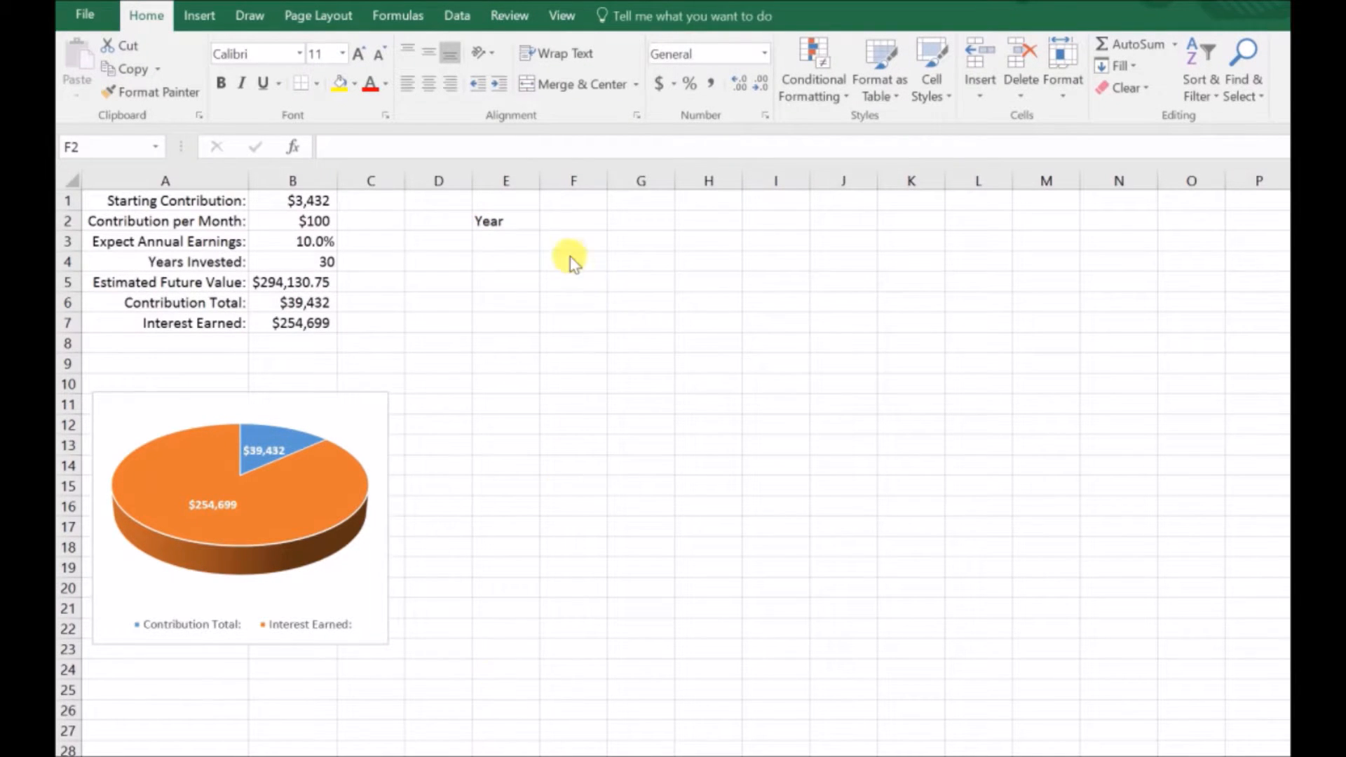
pyautogui.click(577, 213)
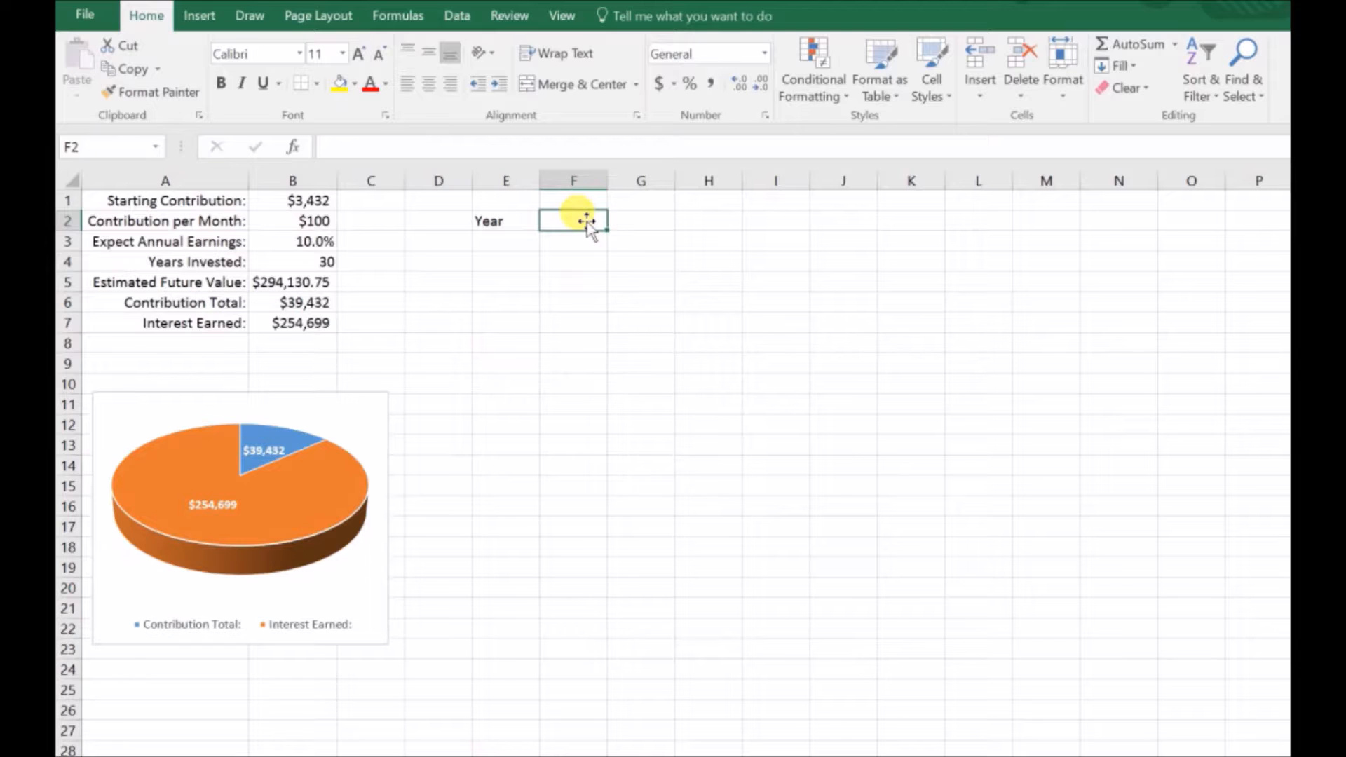
pyautogui.write('Value')
pyautogui.press('Tab')
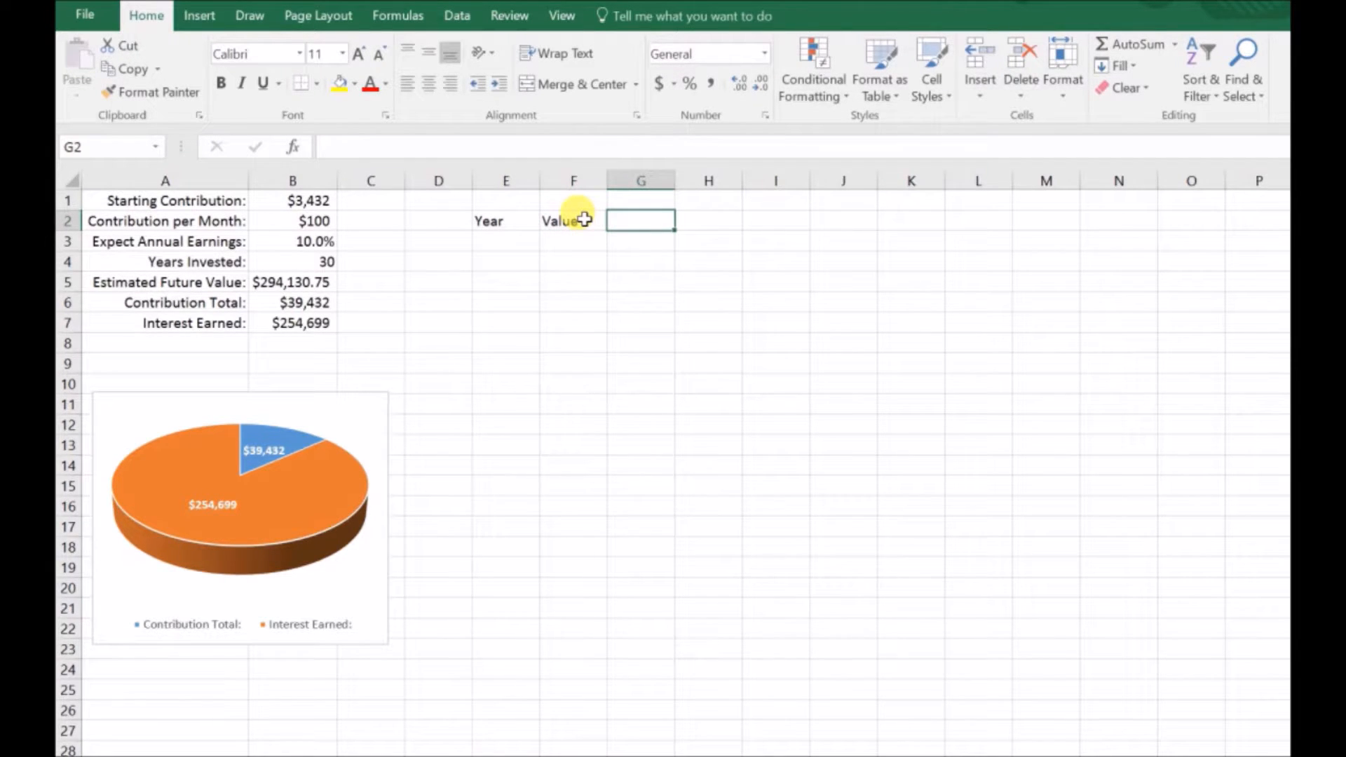
pyautogui.write('Contribution')
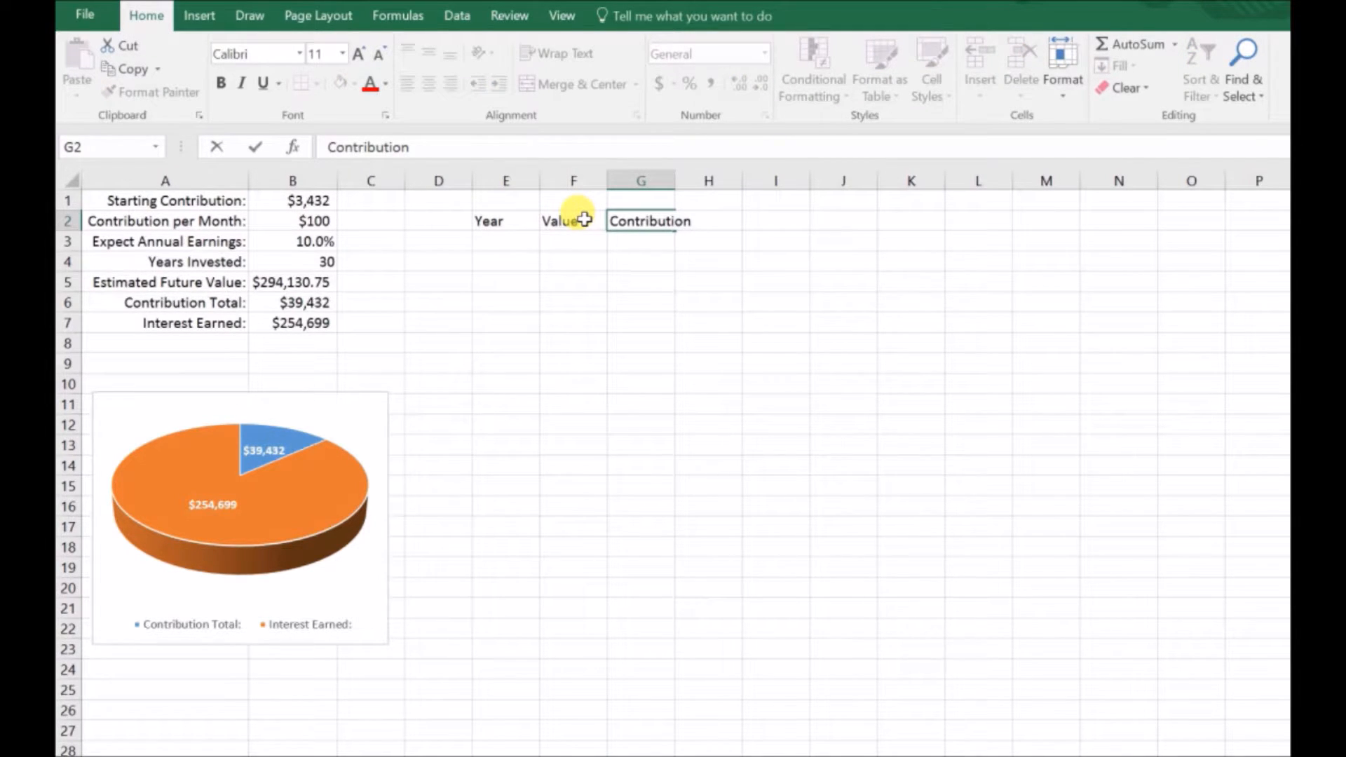
pyautogui.press('Return')
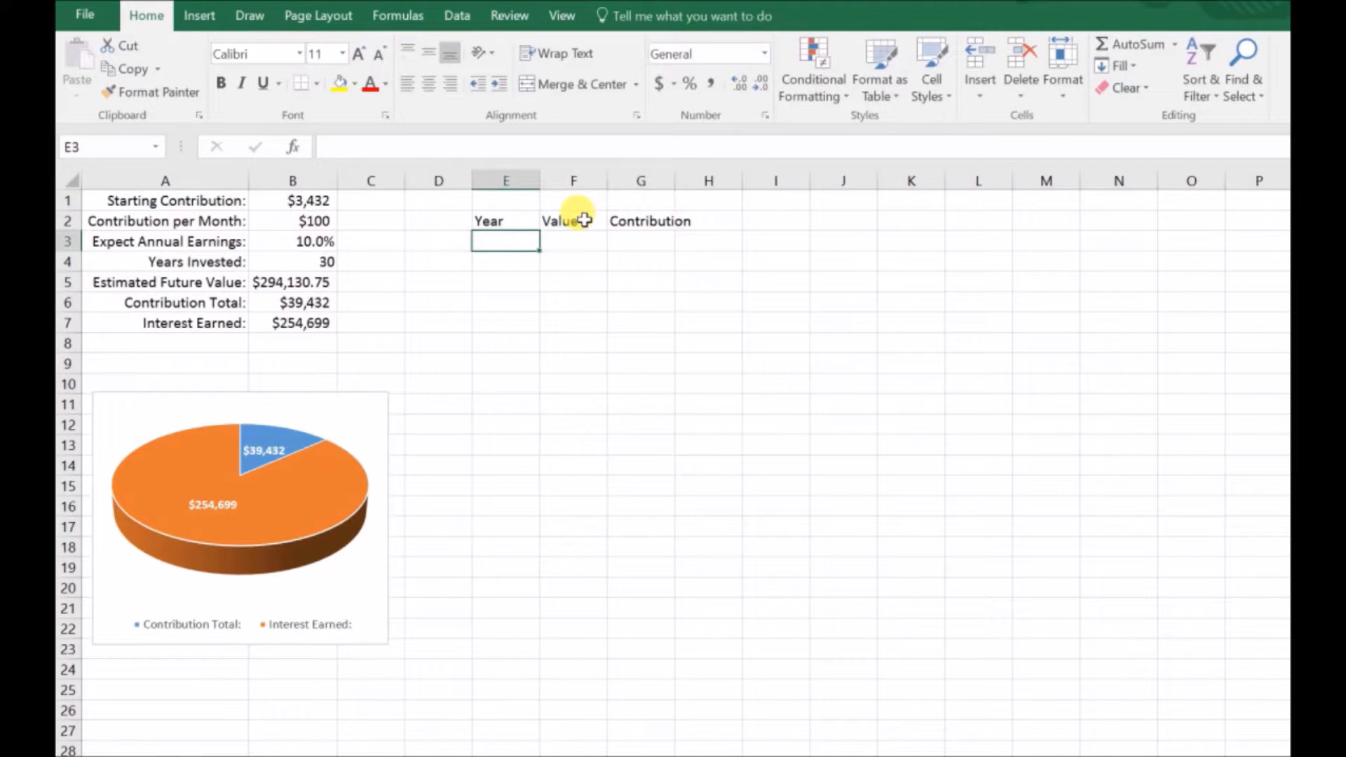
# Step: Number the Year column from 1 to 50 in E3:E52 by extending the series 1, 2
pyautogui.write('1')
pyautogui.press('Return')
pyautogui.write('2')
pyautogui.press('Return')
pyautogui.click(518, 248)
pyautogui.moveTo(519, 250)
pyautogui.mouseDown()
pyautogui.moveTo(549, 276)
pyautogui.moveTo(526, 700)
pyautogui.moveTo(540, 751)
pyautogui.moveTo(529, 727)
pyautogui.moveTo(525, 756)
pyautogui.moveTo(533, 731)
pyautogui.mouseUp()
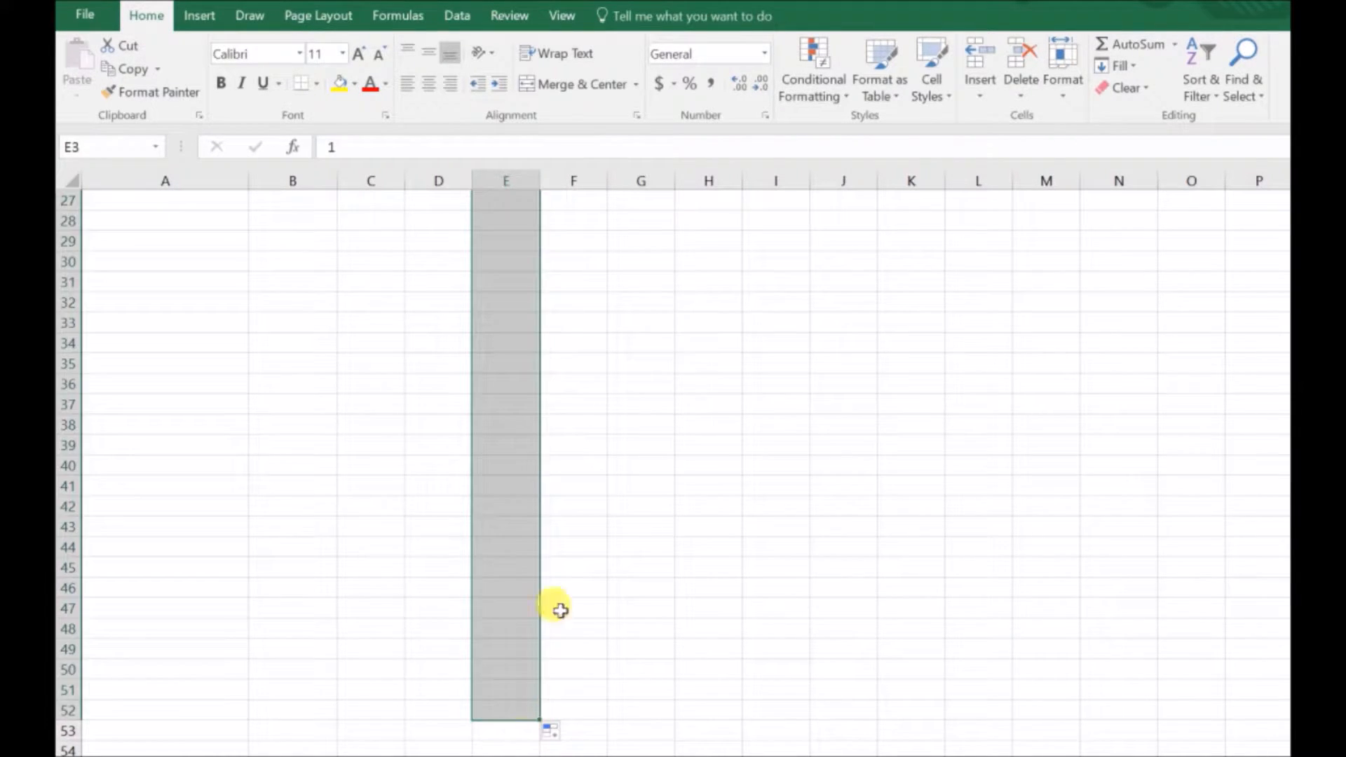
pyautogui.scroll(9, 550, 604)
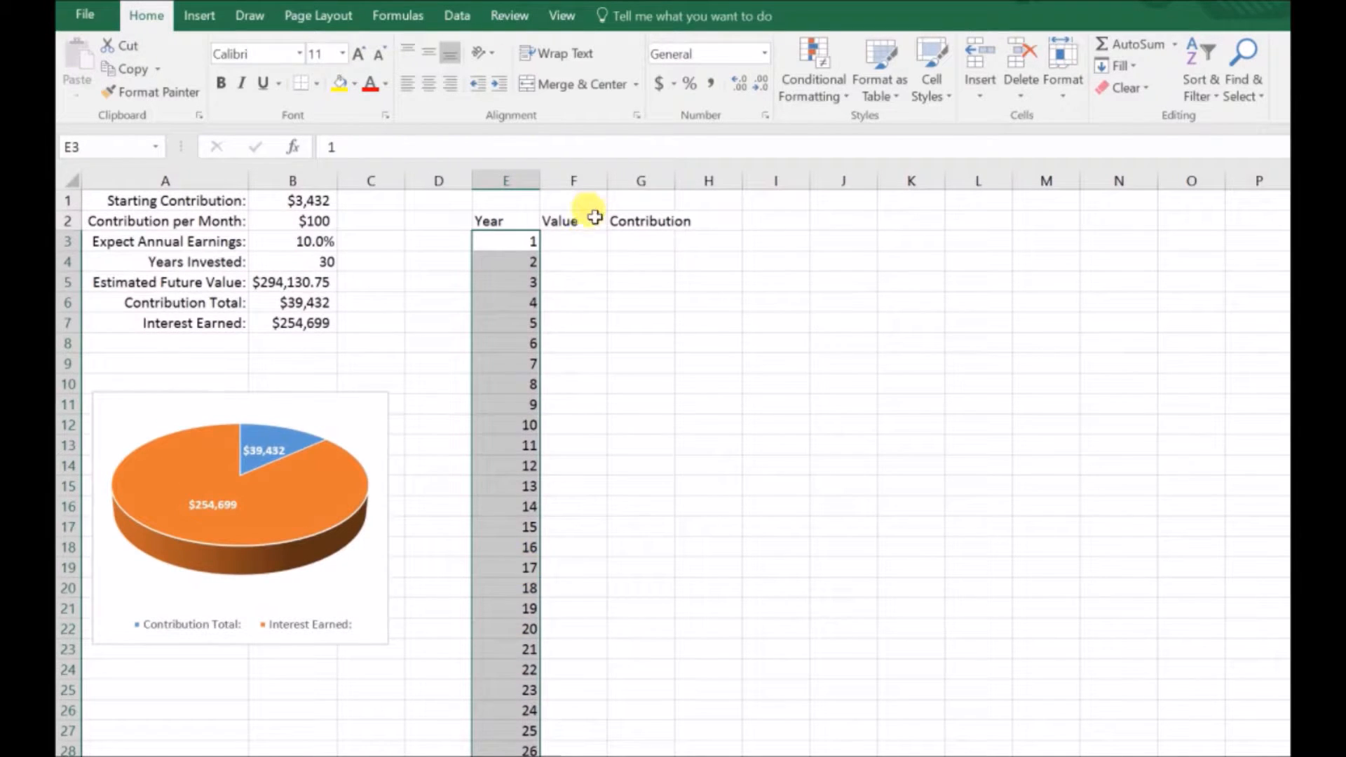
# Step: Copy the FV formula from B5 into F3 and repoint its years reference to E3
pyautogui.click(588, 244)
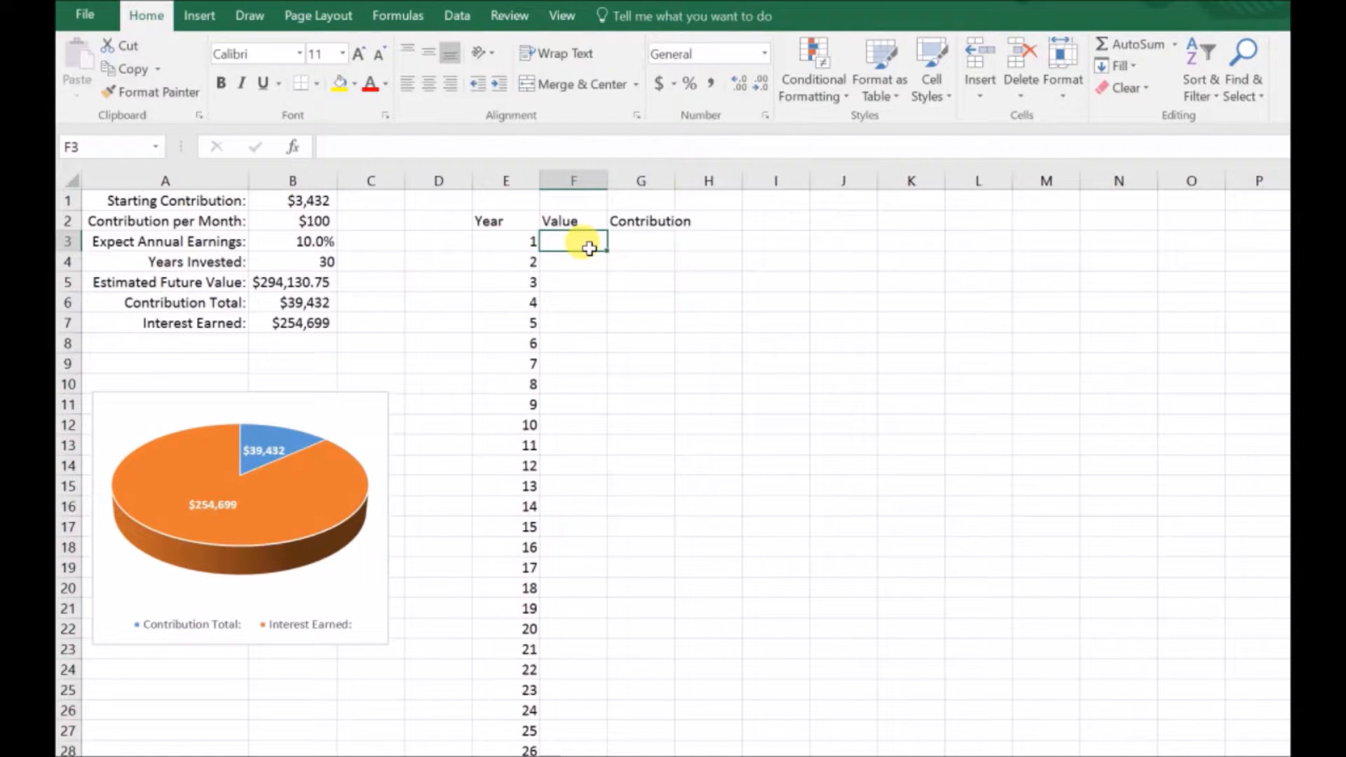
pyautogui.click(322, 284)
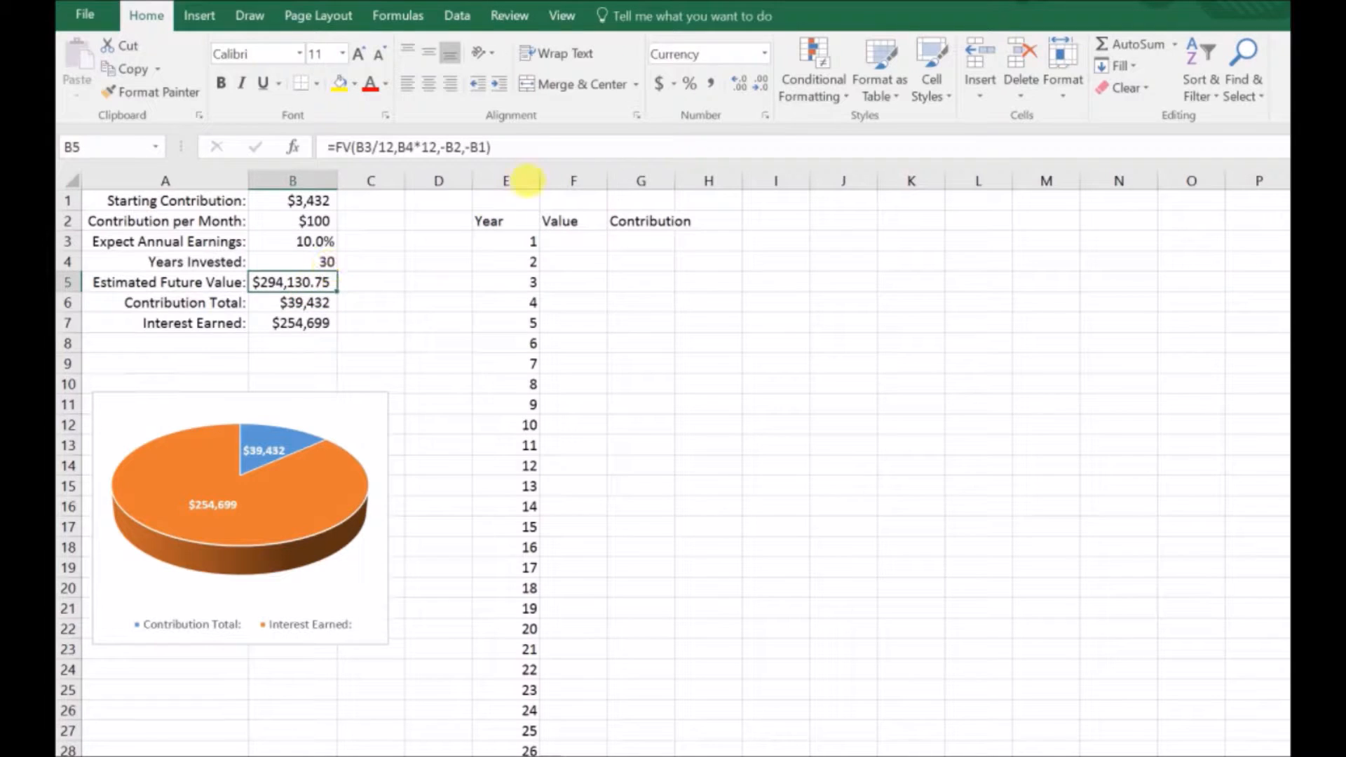
pyautogui.moveTo(544, 158); pyautogui.dragTo(314, 149)
pyautogui.hotkey('ctrl', 'c')
pyautogui.press('Return')
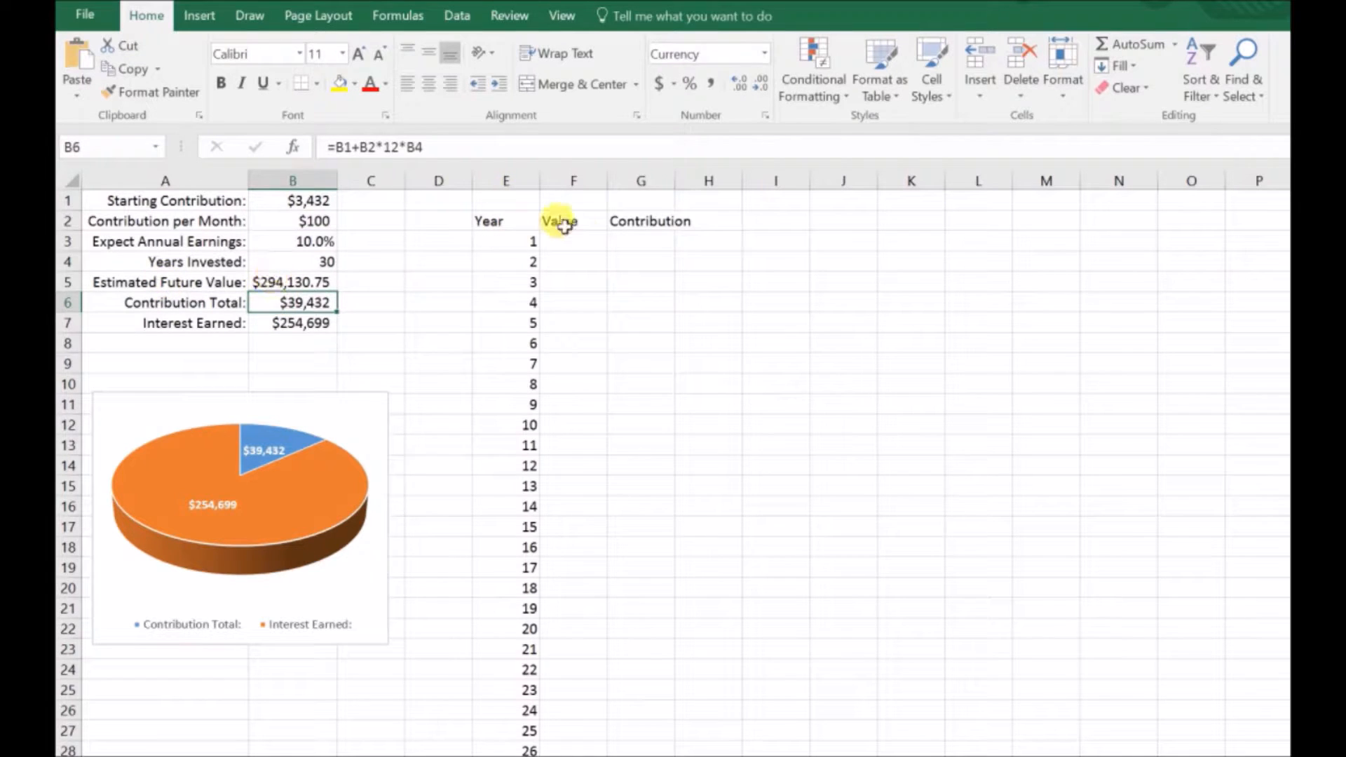
pyautogui.click(574, 240)
pyautogui.click(479, 157)
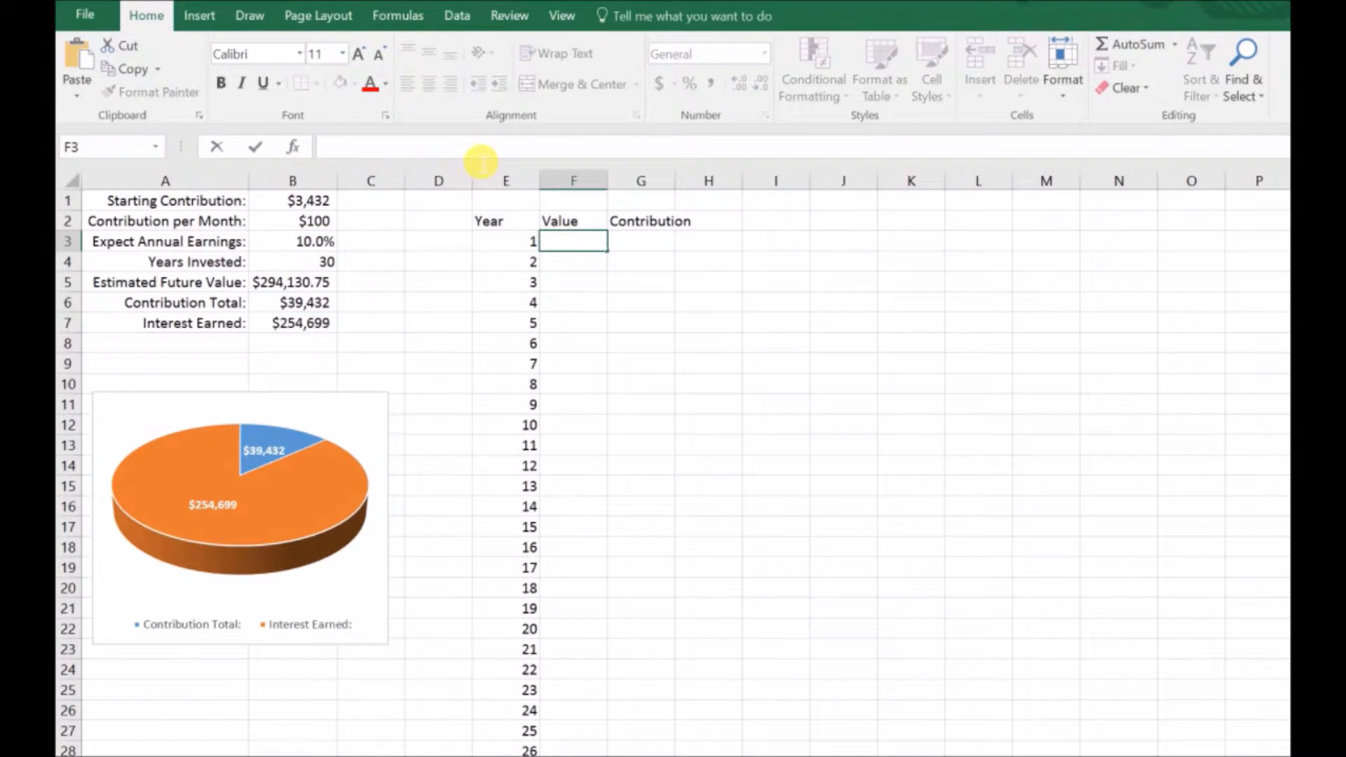
pyautogui.hotkey('ctrl', 'v')
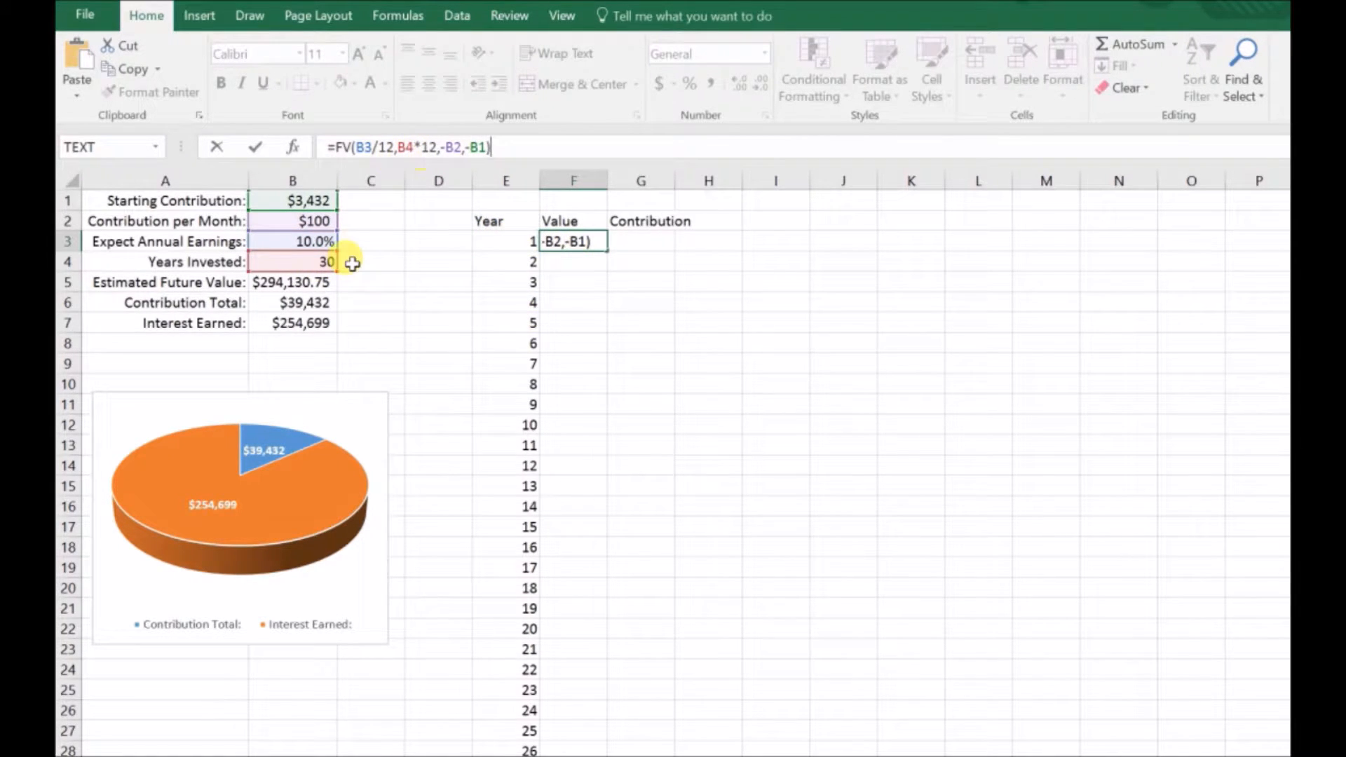
pyautogui.moveTo(348, 266); pyautogui.dragTo(518, 244)
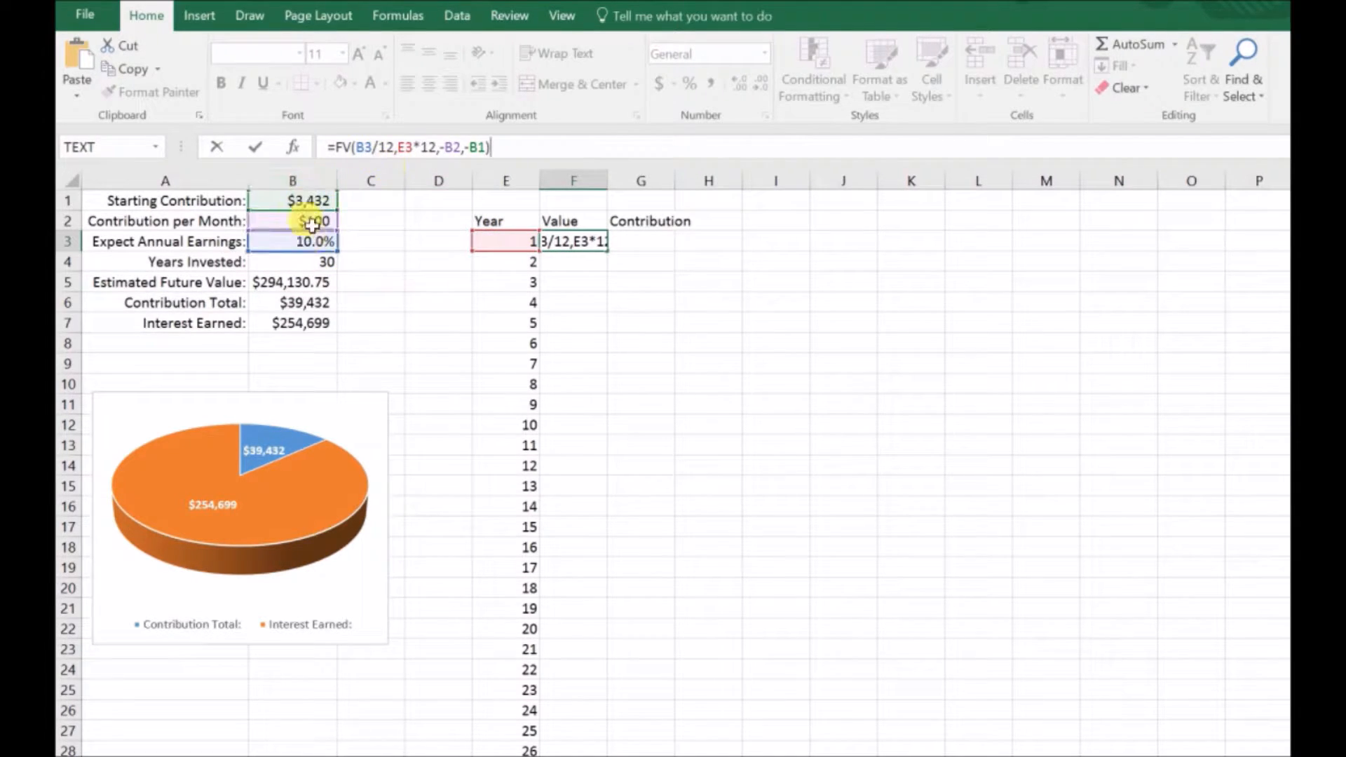
# Step: Make the rate reference in F3's FV formula absolute as $B$3
pyautogui.click(359, 148)
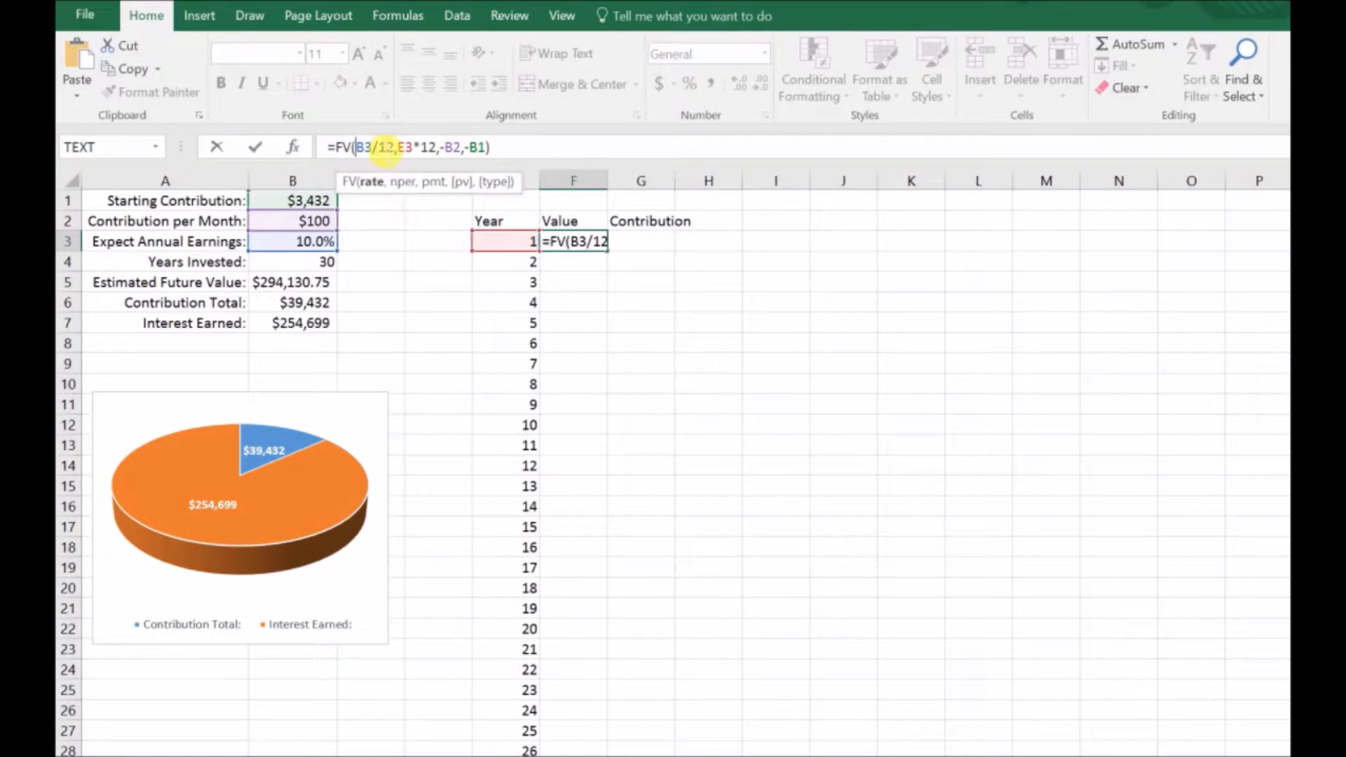
pyautogui.write('$')
pyautogui.click(380, 156)
pyautogui.write('$')
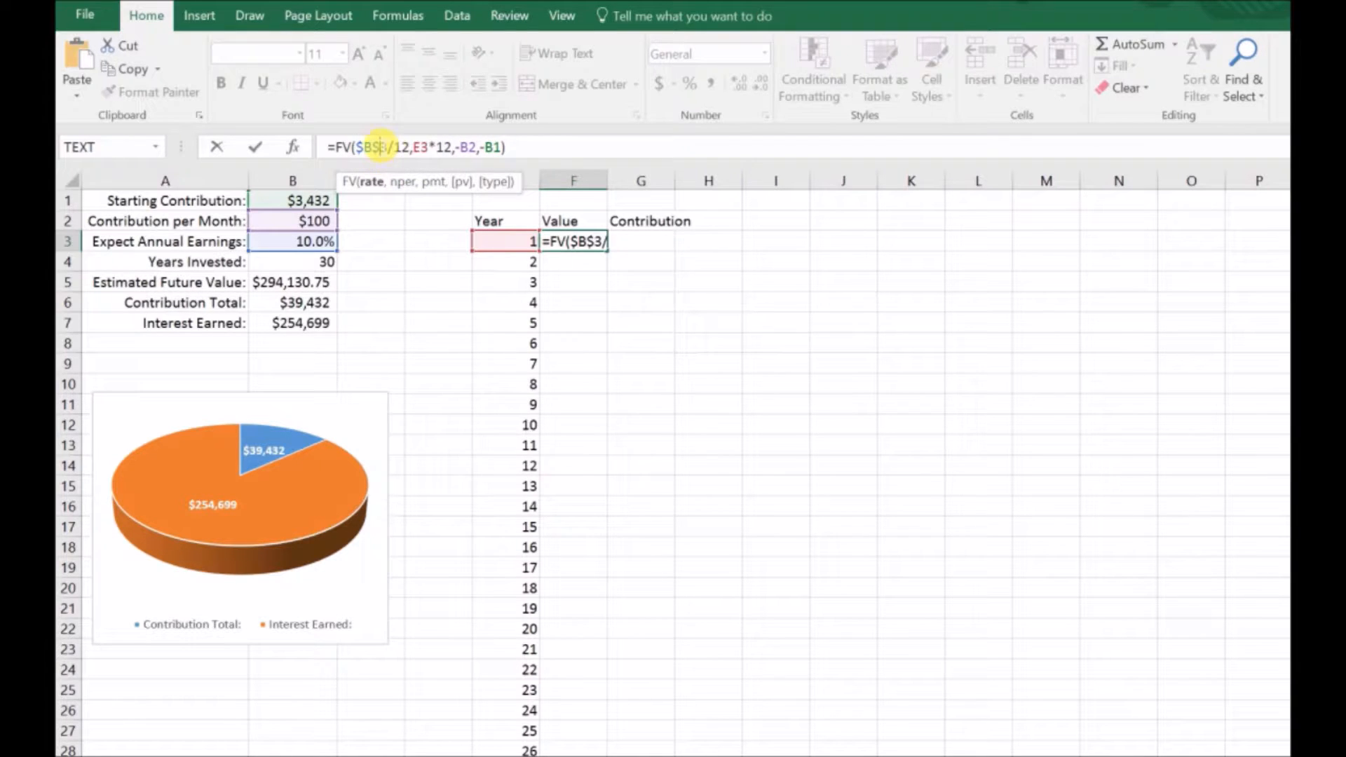
pyautogui.click(414, 149)
pyautogui.write('$B')
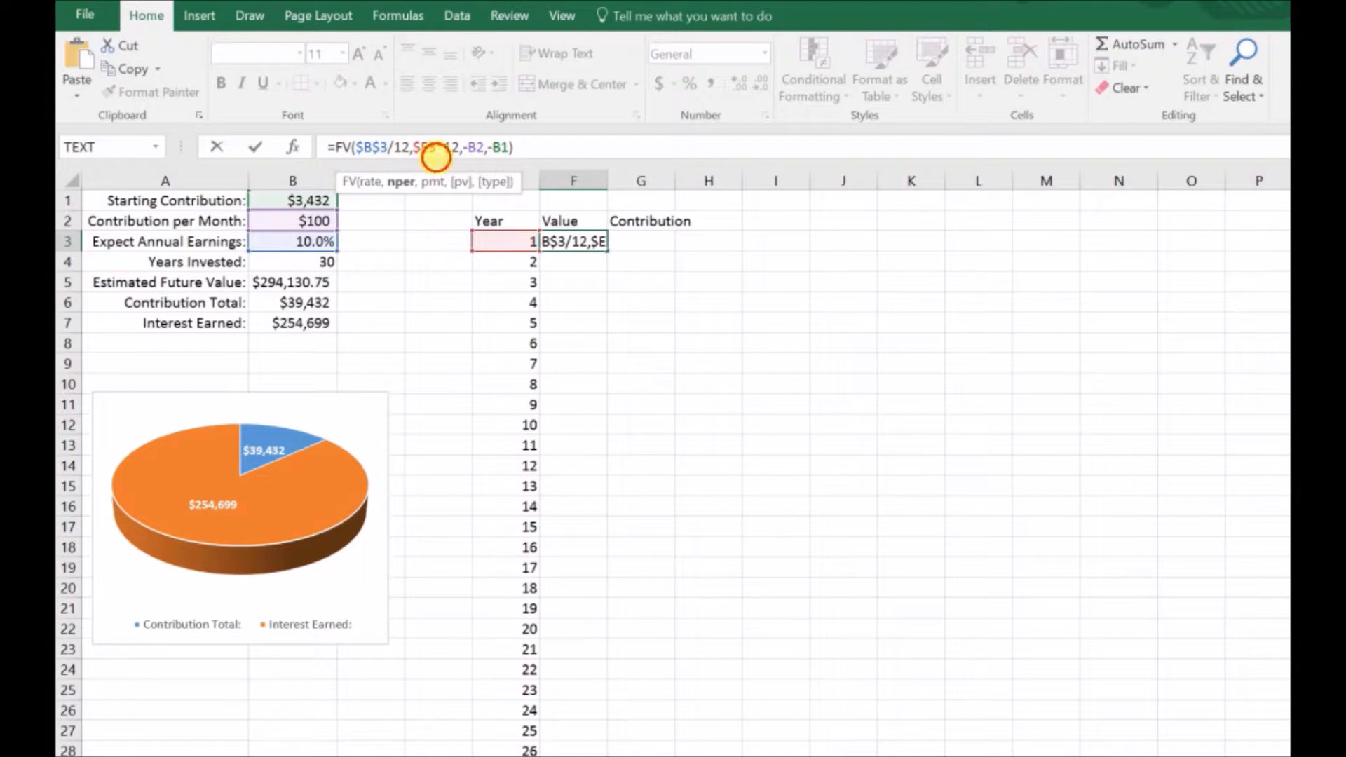
pyautogui.write('$')
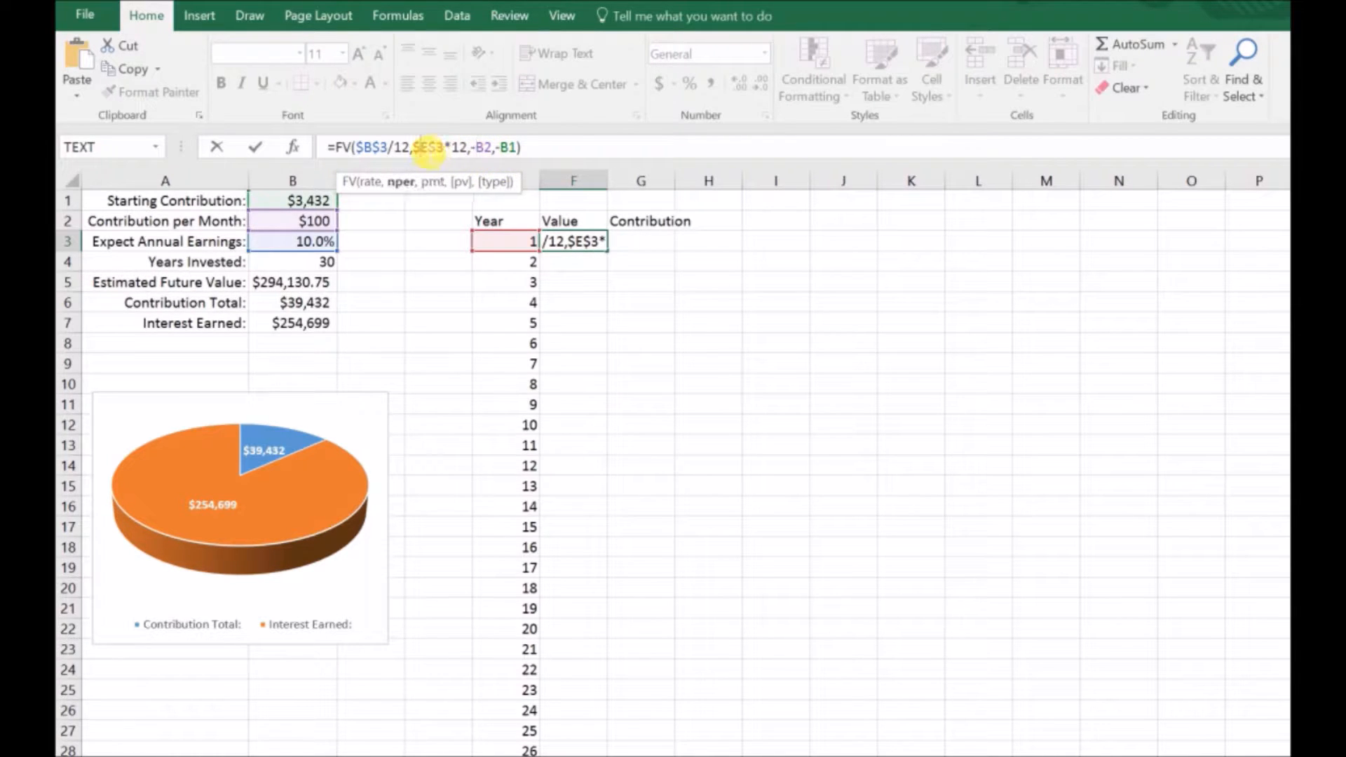
pyautogui.click(415, 149)
pyautogui.press('BackSpace')
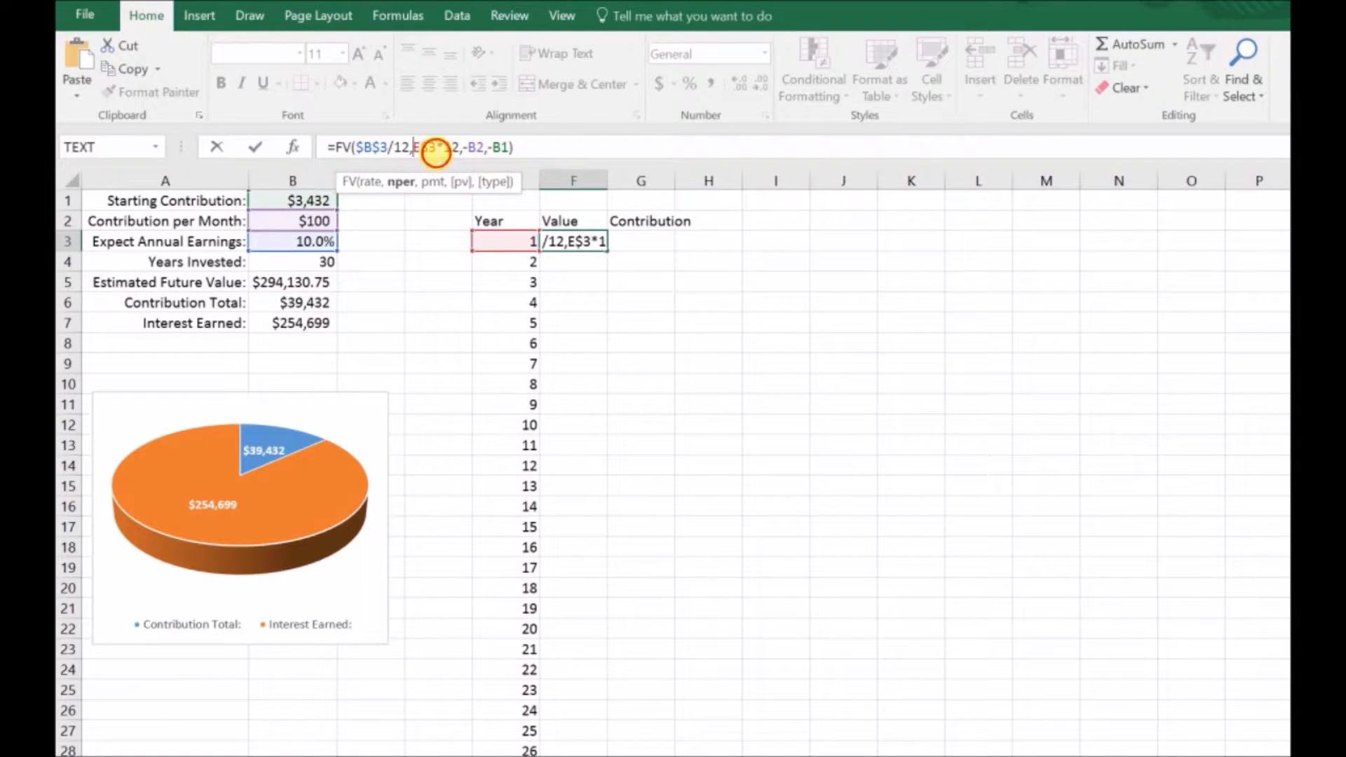
pyautogui.press('BackSpace')
# Step: Make the payment and present-value references absolute as $B$2 and $B$1, completing F3's FV formula
pyautogui.click(474, 149)
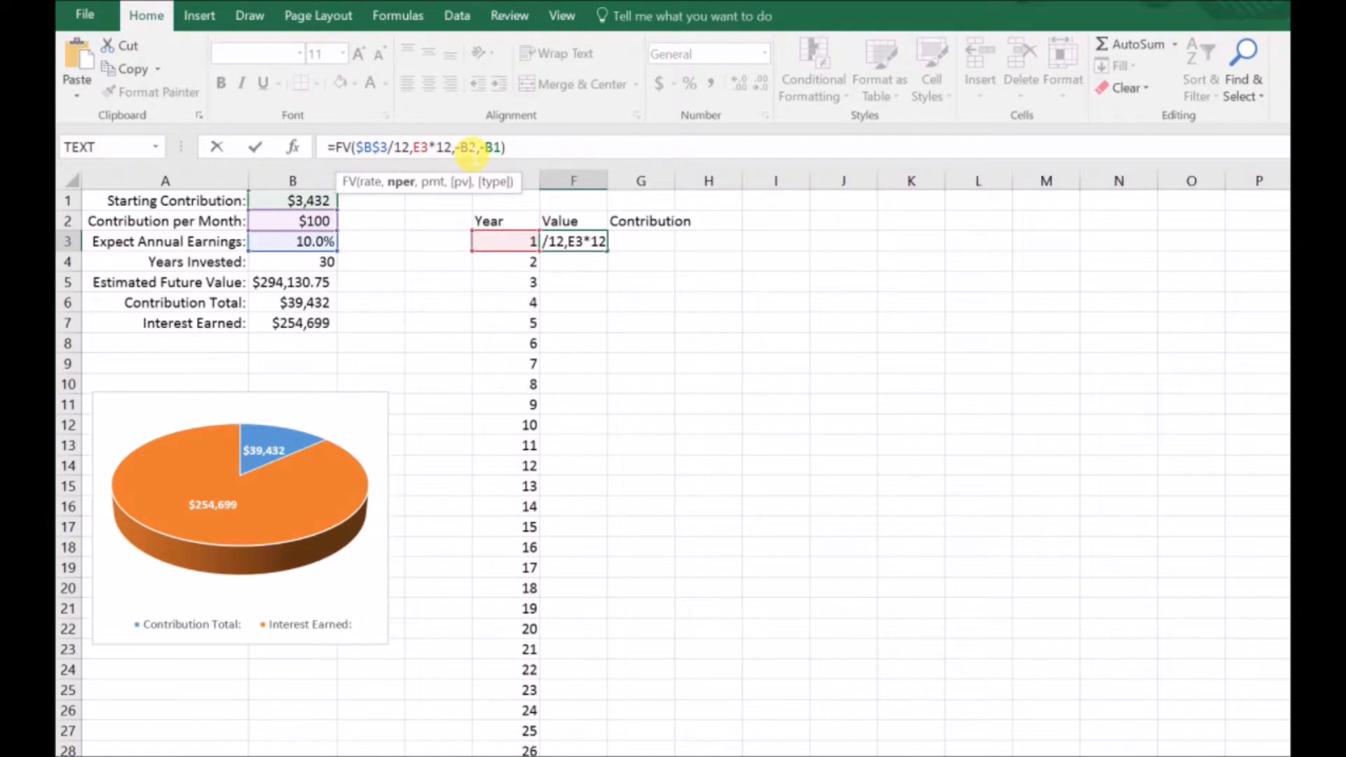
pyautogui.write('$')
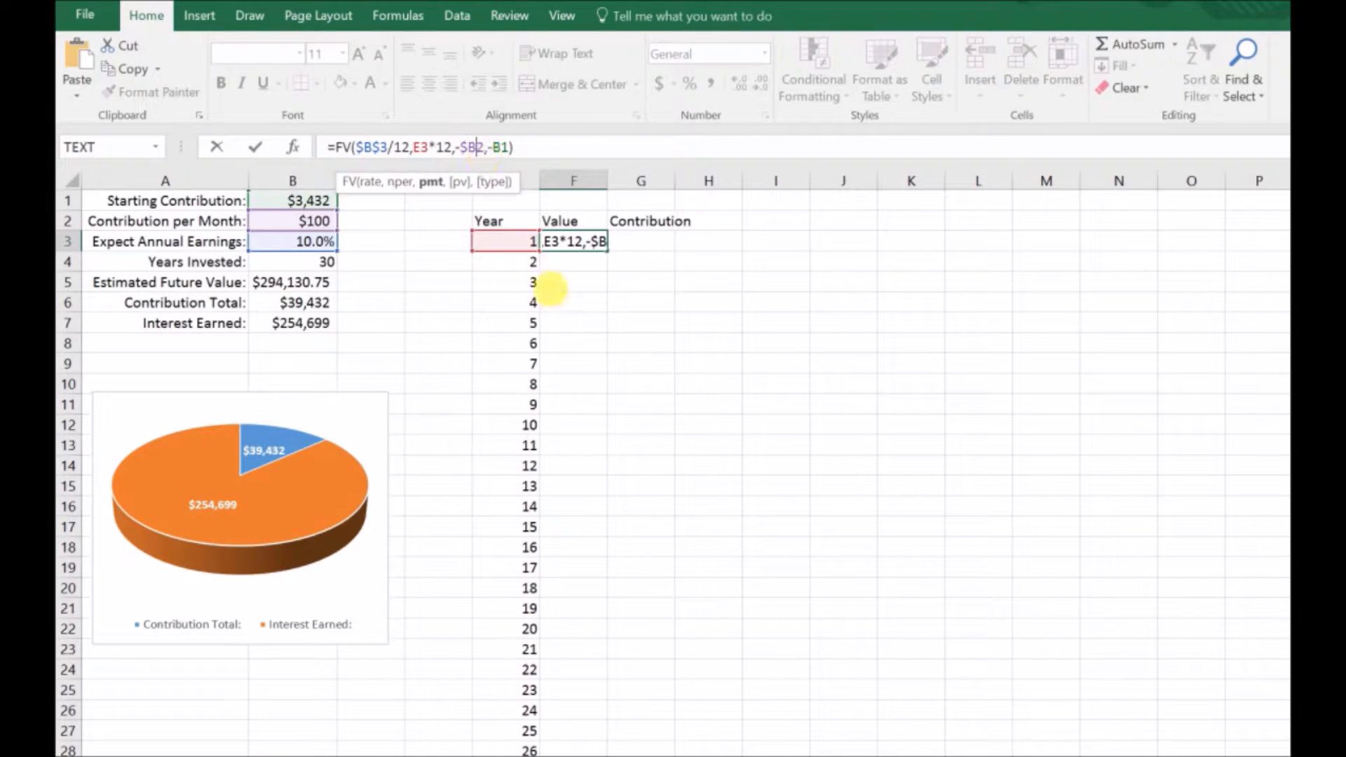
pyautogui.press('Right')
pyautogui.write('$')
pyautogui.press('Right')
pyautogui.press('Right')
pyautogui.press('Right')
pyautogui.write('$')
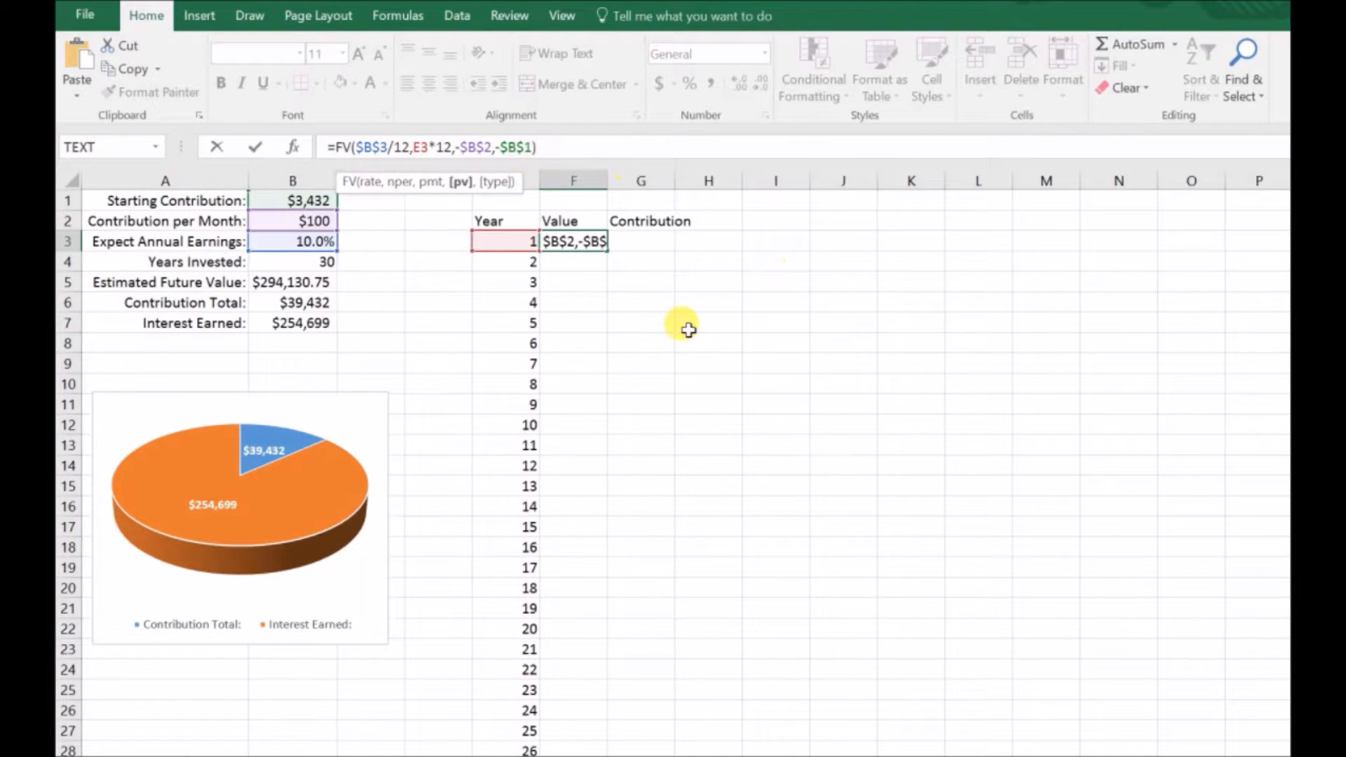
pyautogui.press('Return')
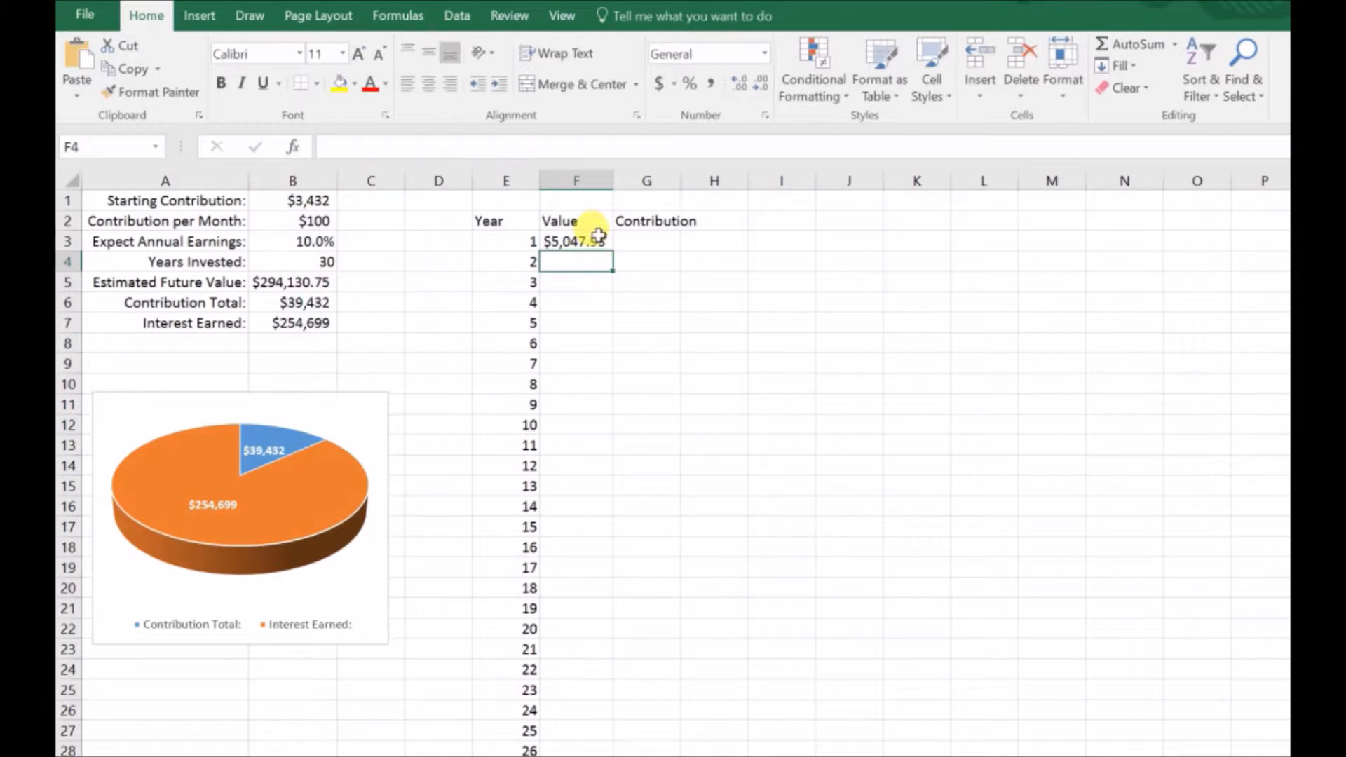
# Step: Set Years Invested in B4 to 1 to check the year 1 value against the Estimated Future Value
pyautogui.click(592, 241)
pyautogui.click(328, 263)
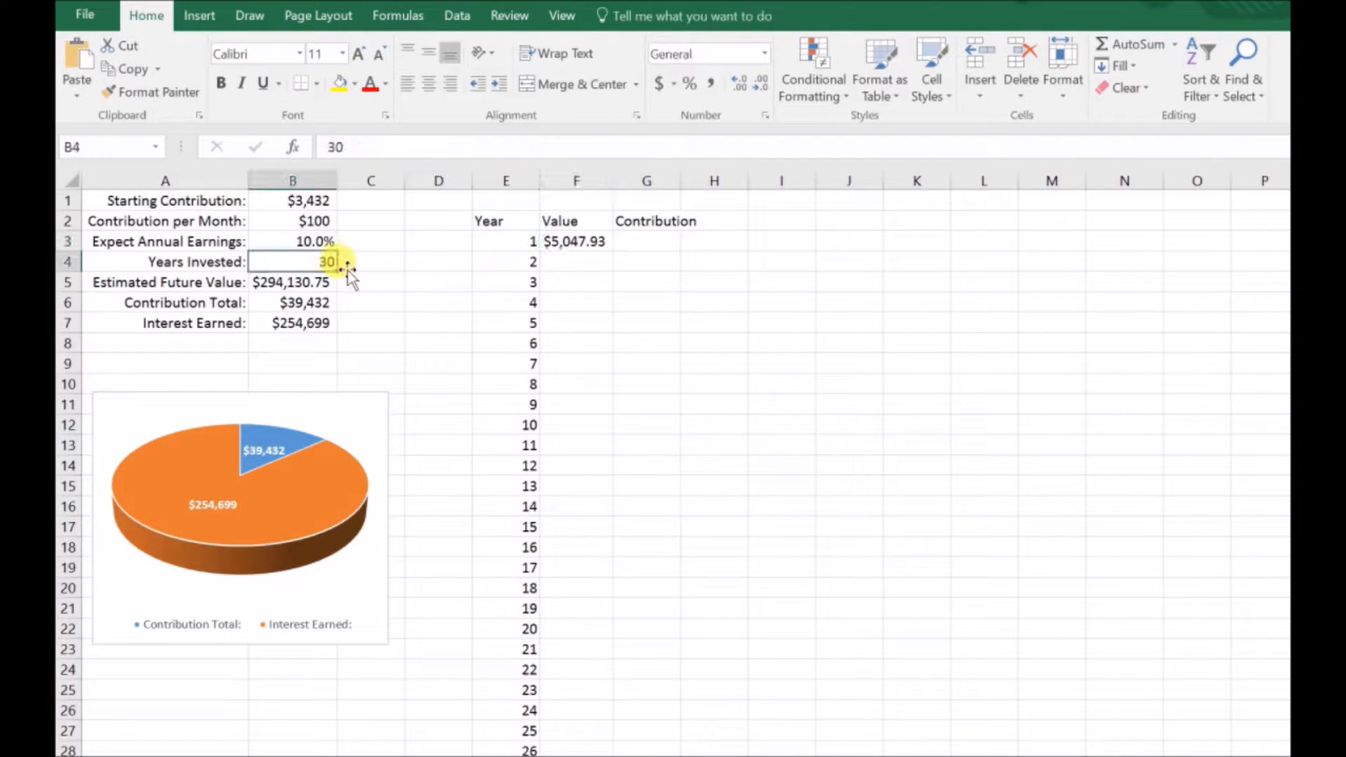
pyautogui.press('Return')
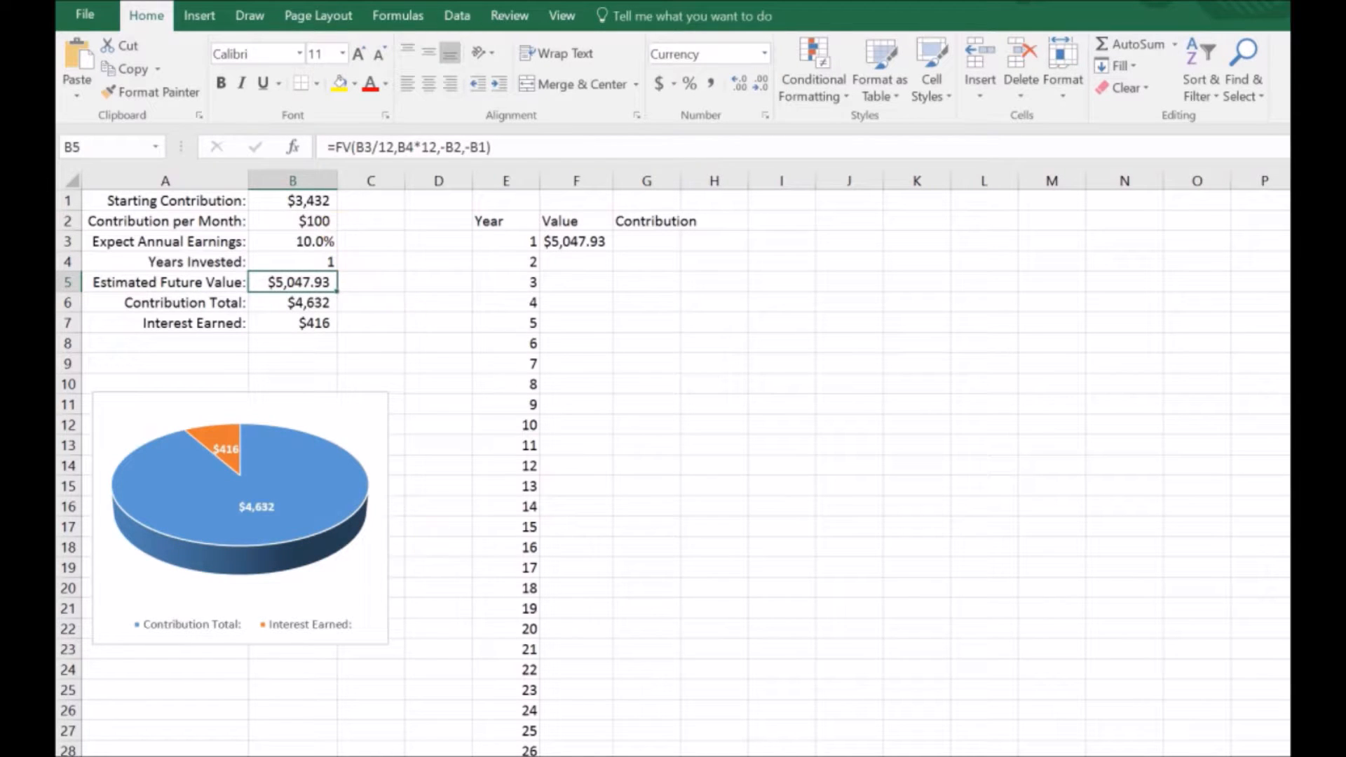
pyautogui.click(442, 756)
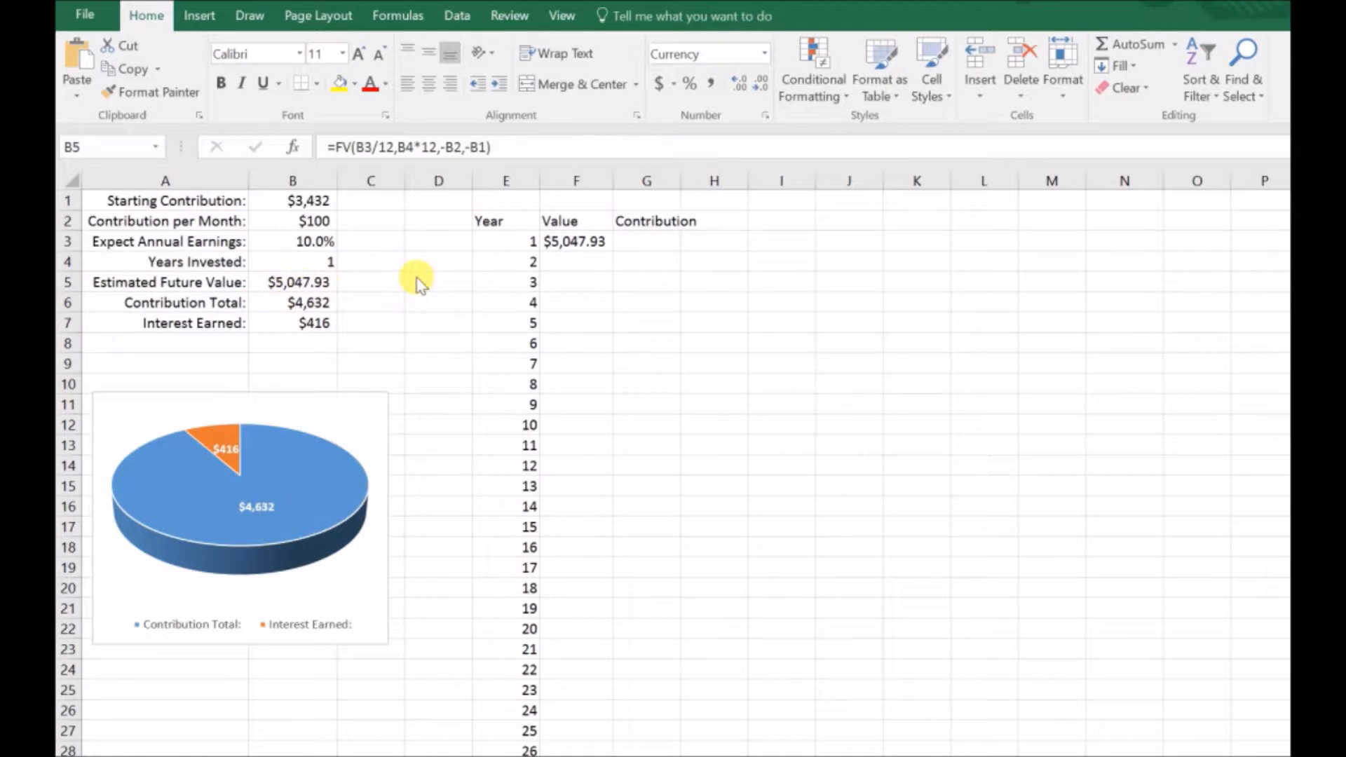
# Step: Fill F3's formula down the Value column for all listed years and autofit the width of column F
pyautogui.click(598, 242)
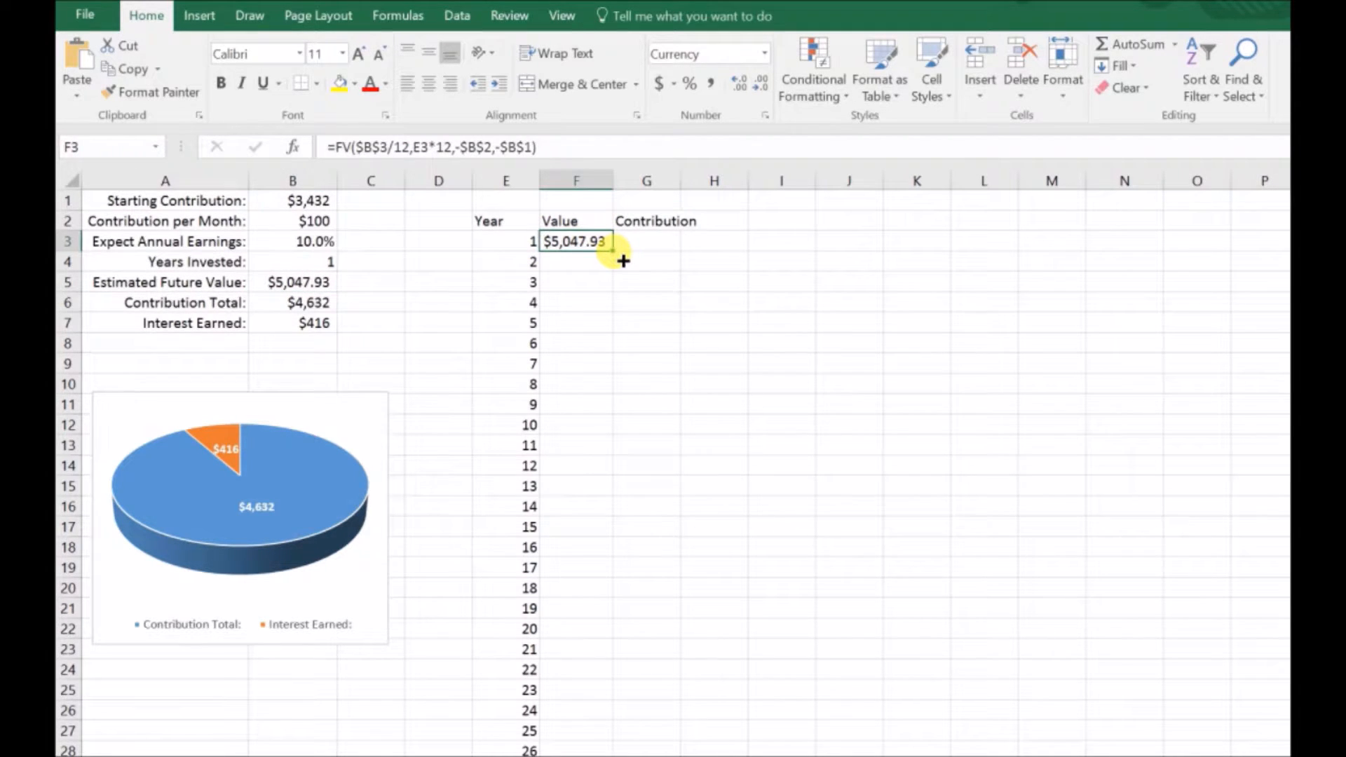
pyautogui.doubleClick(612, 251)
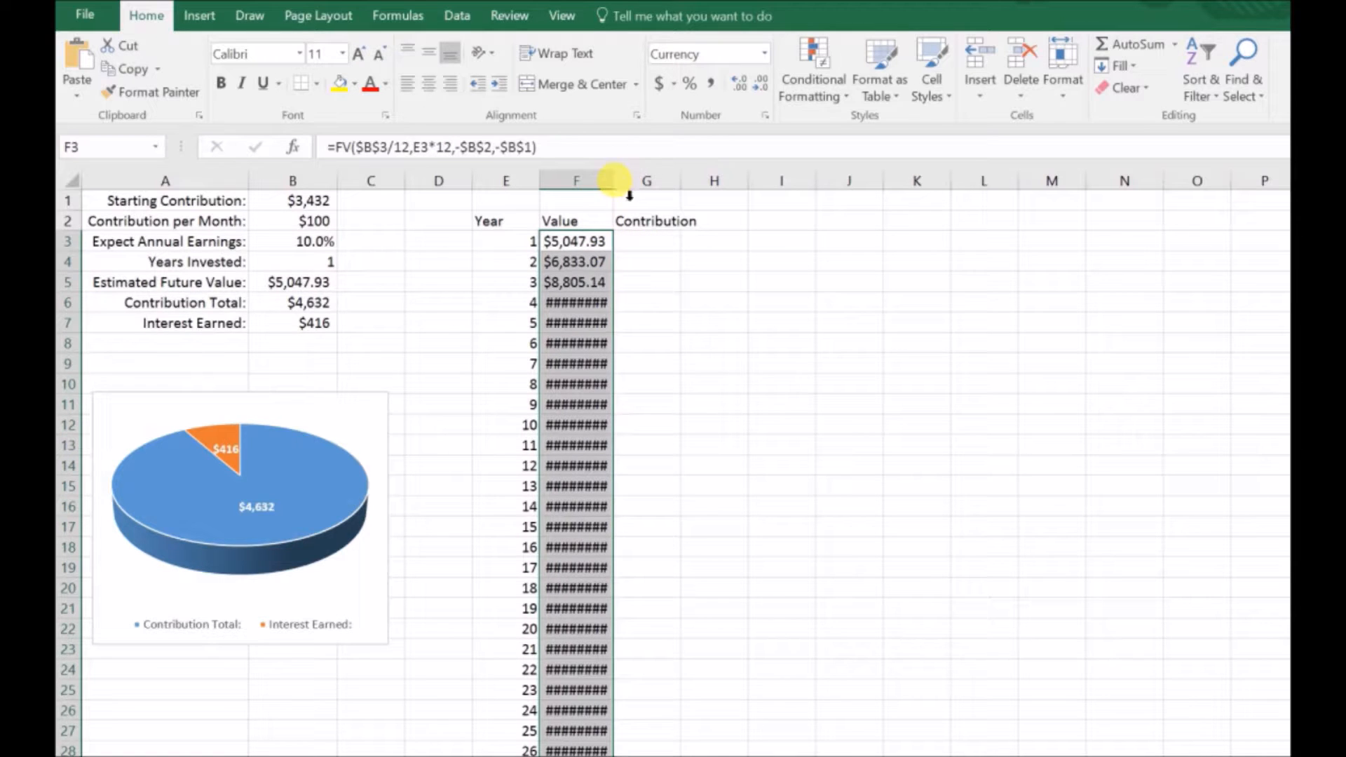
pyautogui.doubleClick(613, 181)
pyautogui.scroll(-5, 592, 430)
pyautogui.scroll(5, 601, 430)
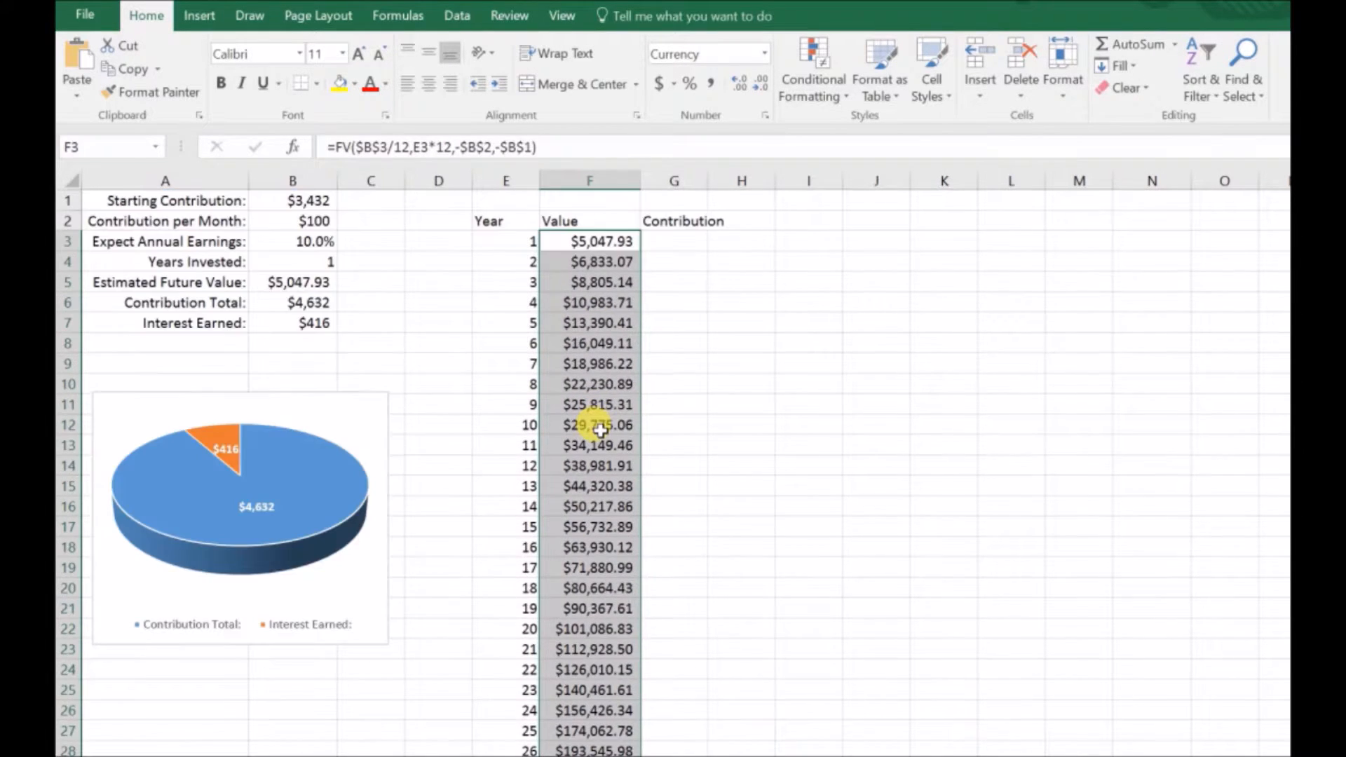
pyautogui.click(623, 226)
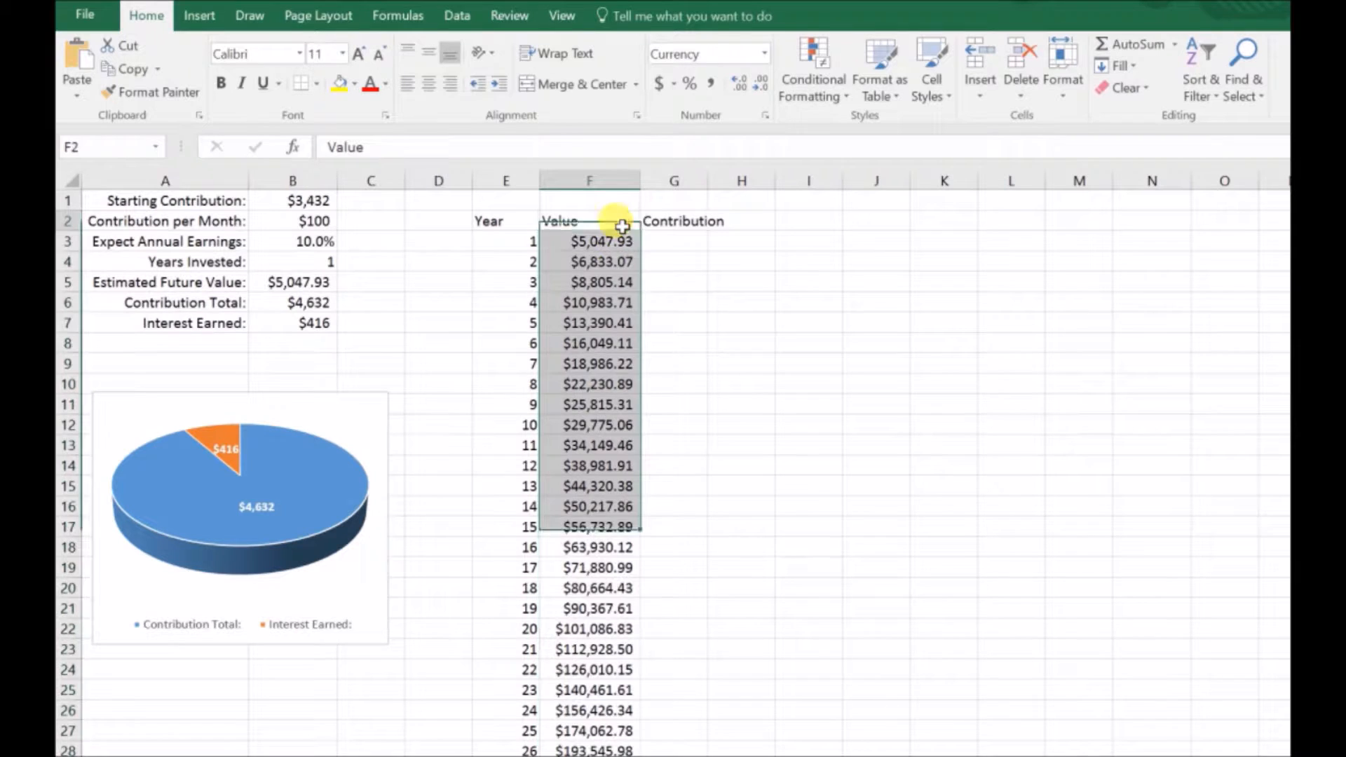
pyautogui.click(623, 226)
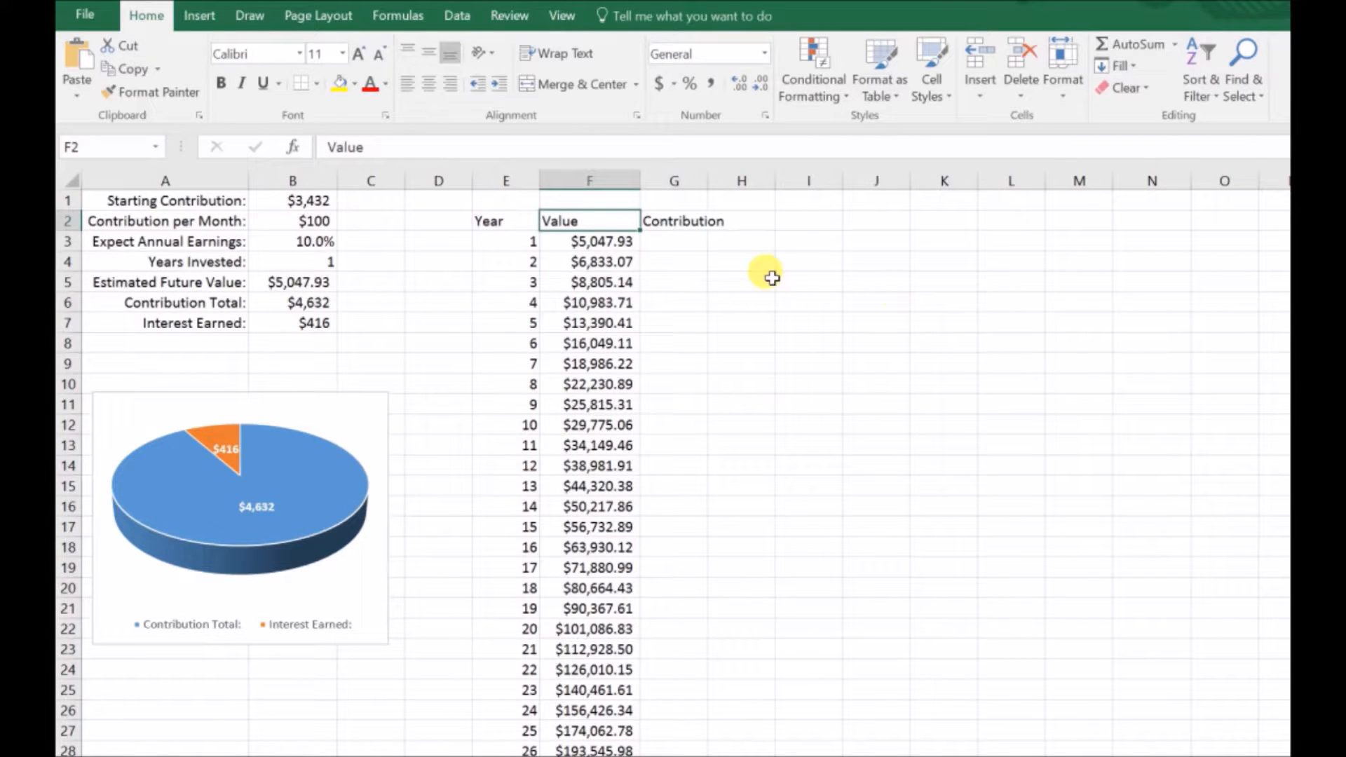
# Step: Enter the first-year contribution formula =B1+B2*12 in G3
pyautogui.click(684, 248)
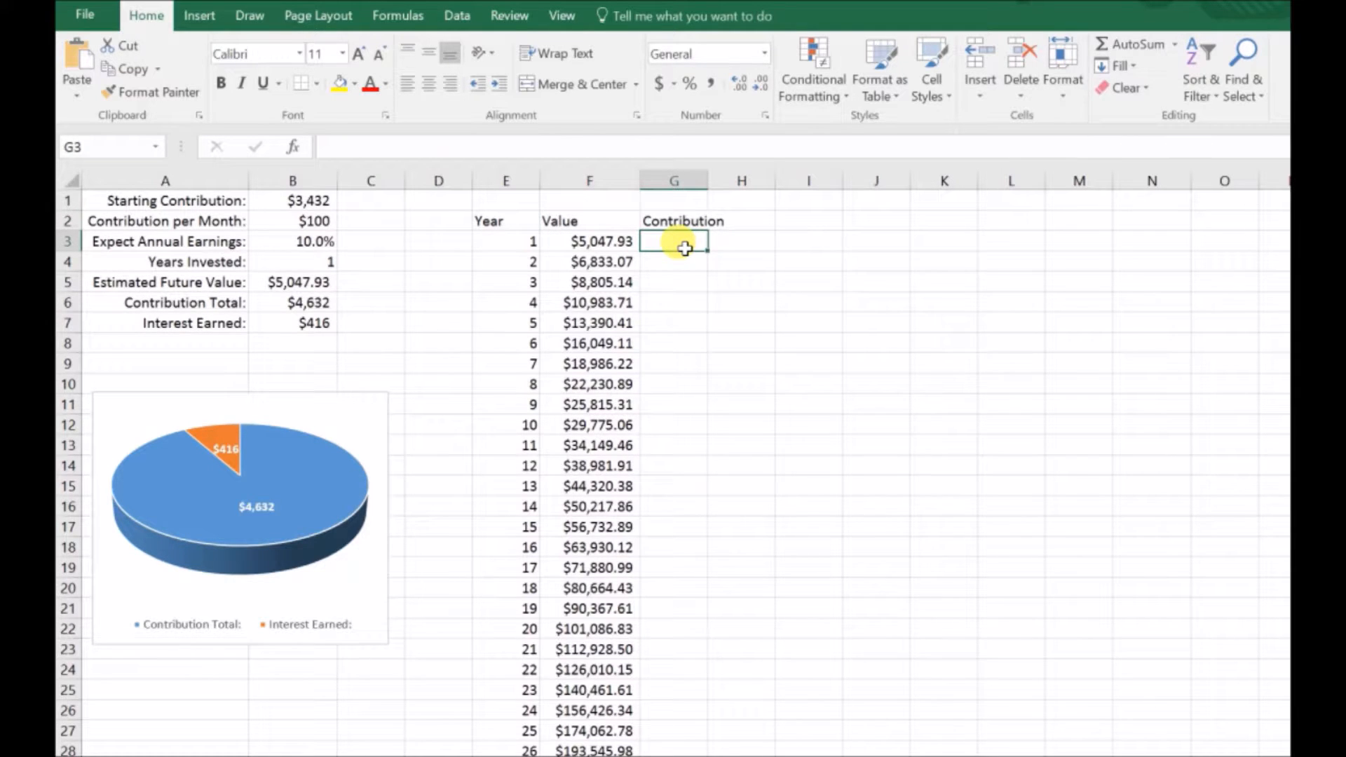
pyautogui.write('=')
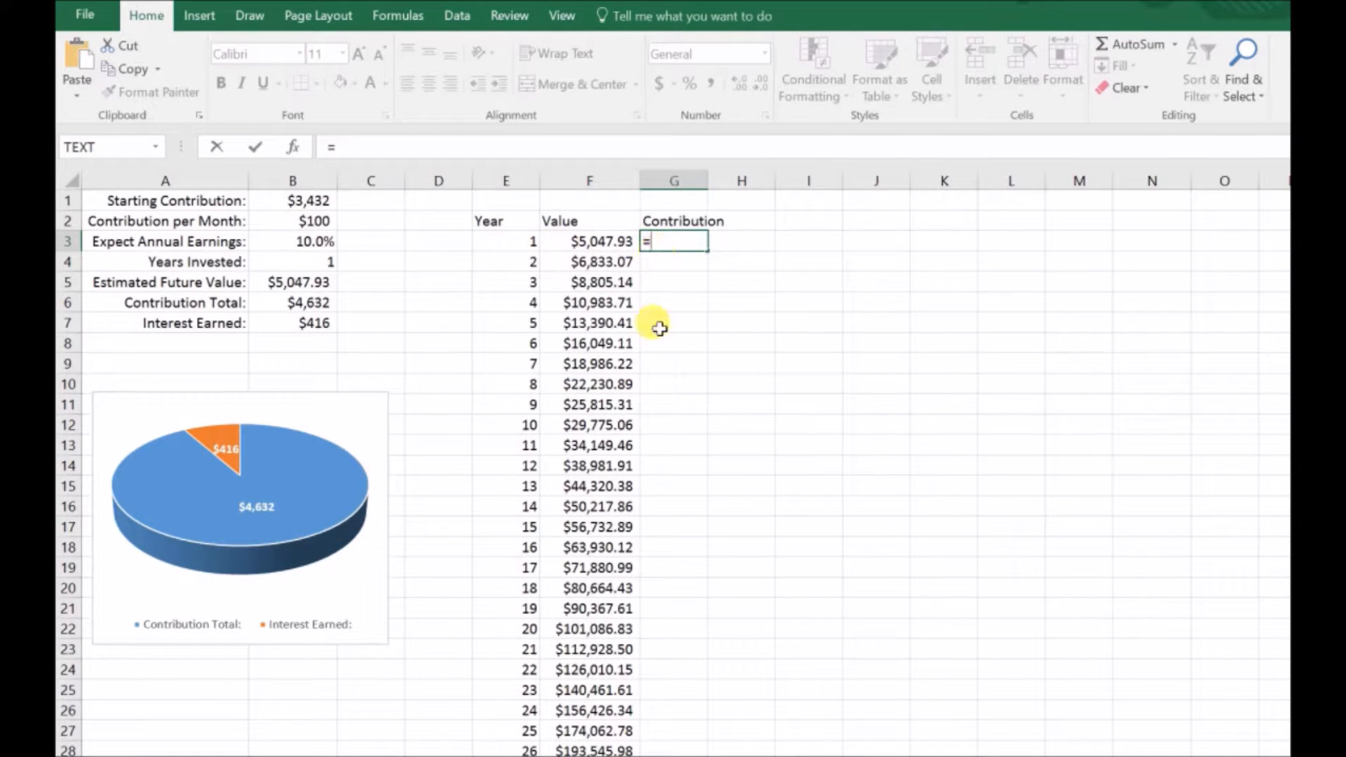
pyautogui.click(316, 203)
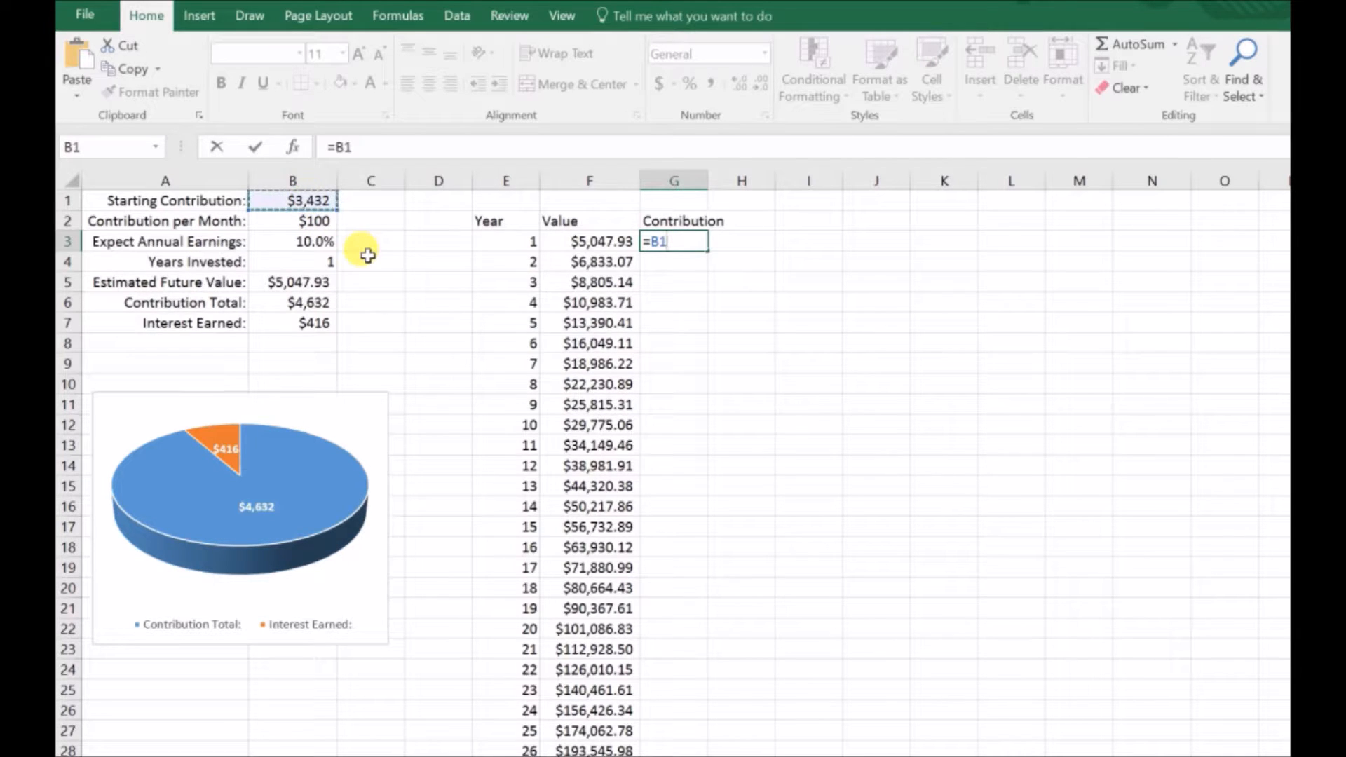
pyautogui.click(322, 222)
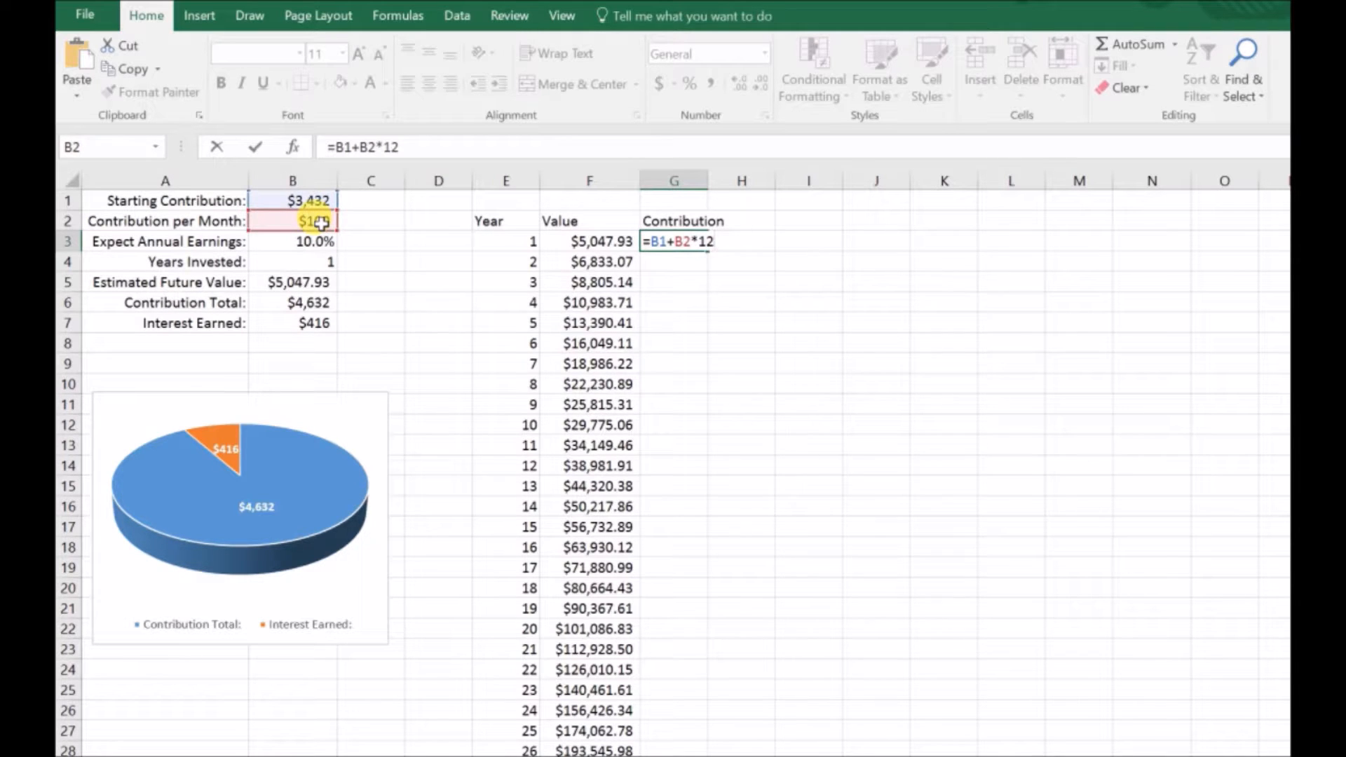
pyautogui.press('Return')
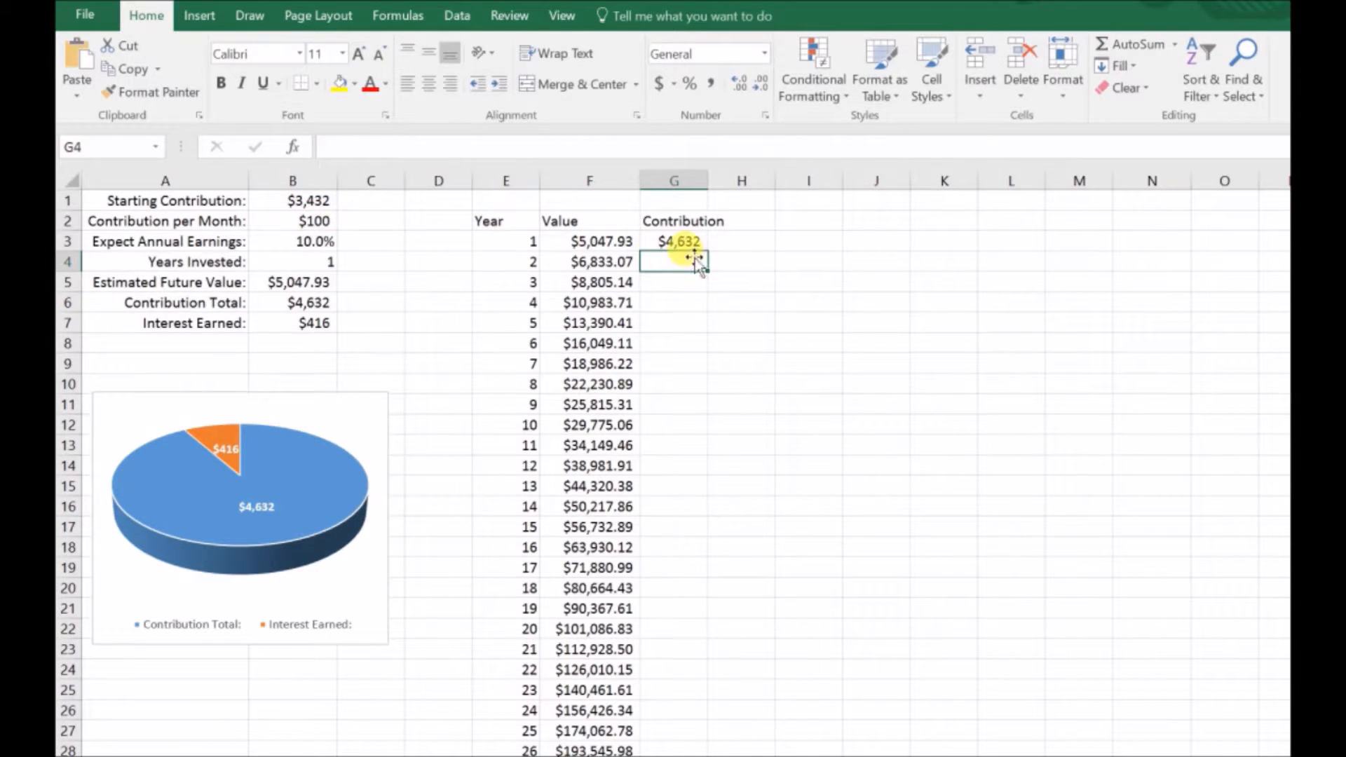
# Step: Enter the cumulative contribution formula =G3+$B$2*12 in G4
pyautogui.click(677, 247)
pyautogui.click(679, 268)
pyautogui.write('=')
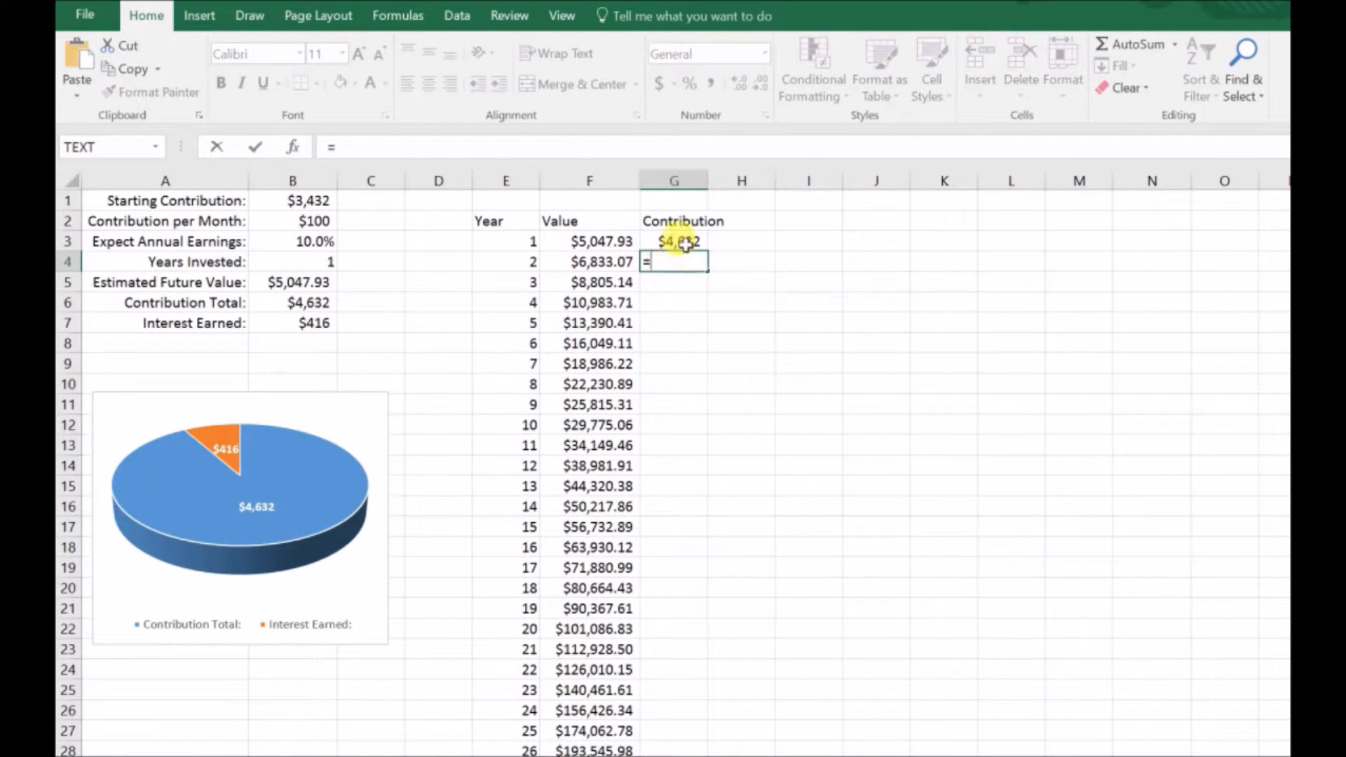
pyautogui.click(686, 244)
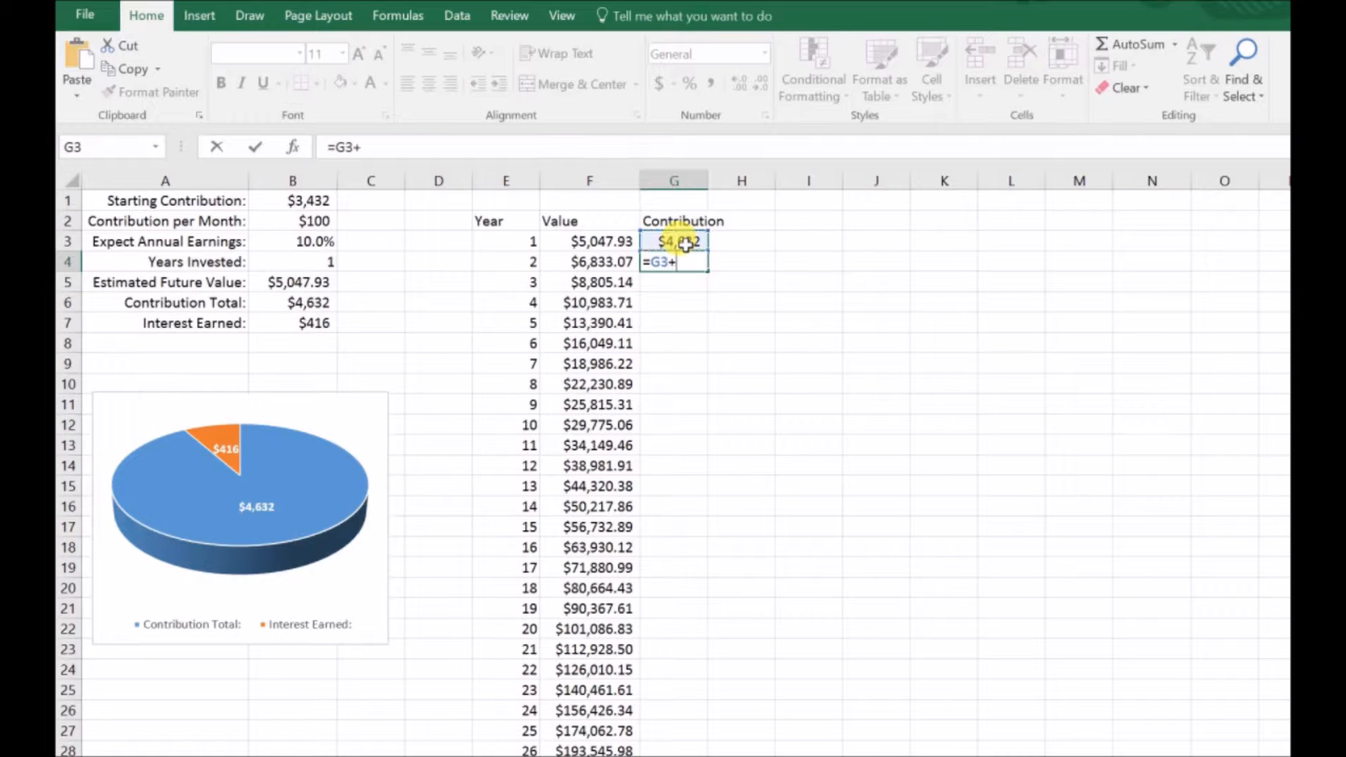
pyautogui.click(315, 223)
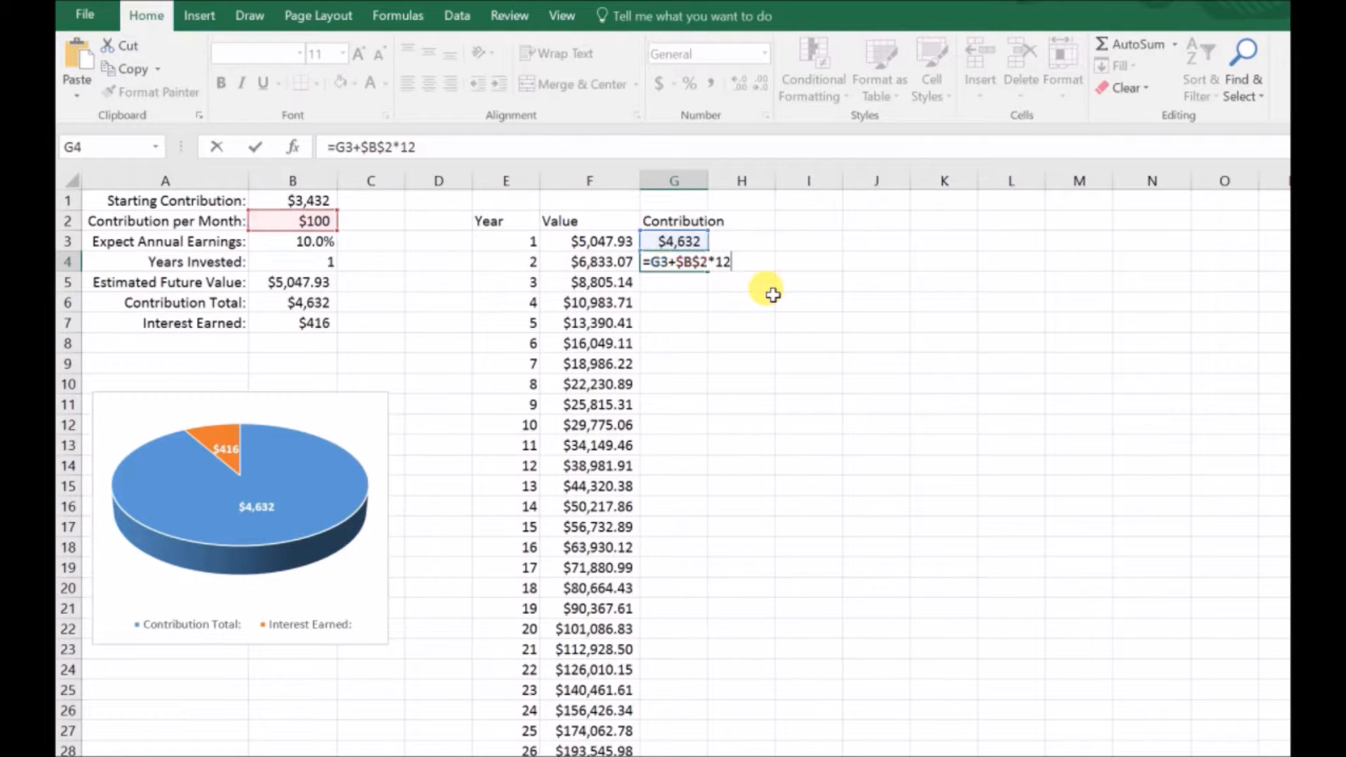
pyautogui.press('Return')
# Step: Fill G4's formula down the Contribution column for all remaining years
pyautogui.click(693, 258)
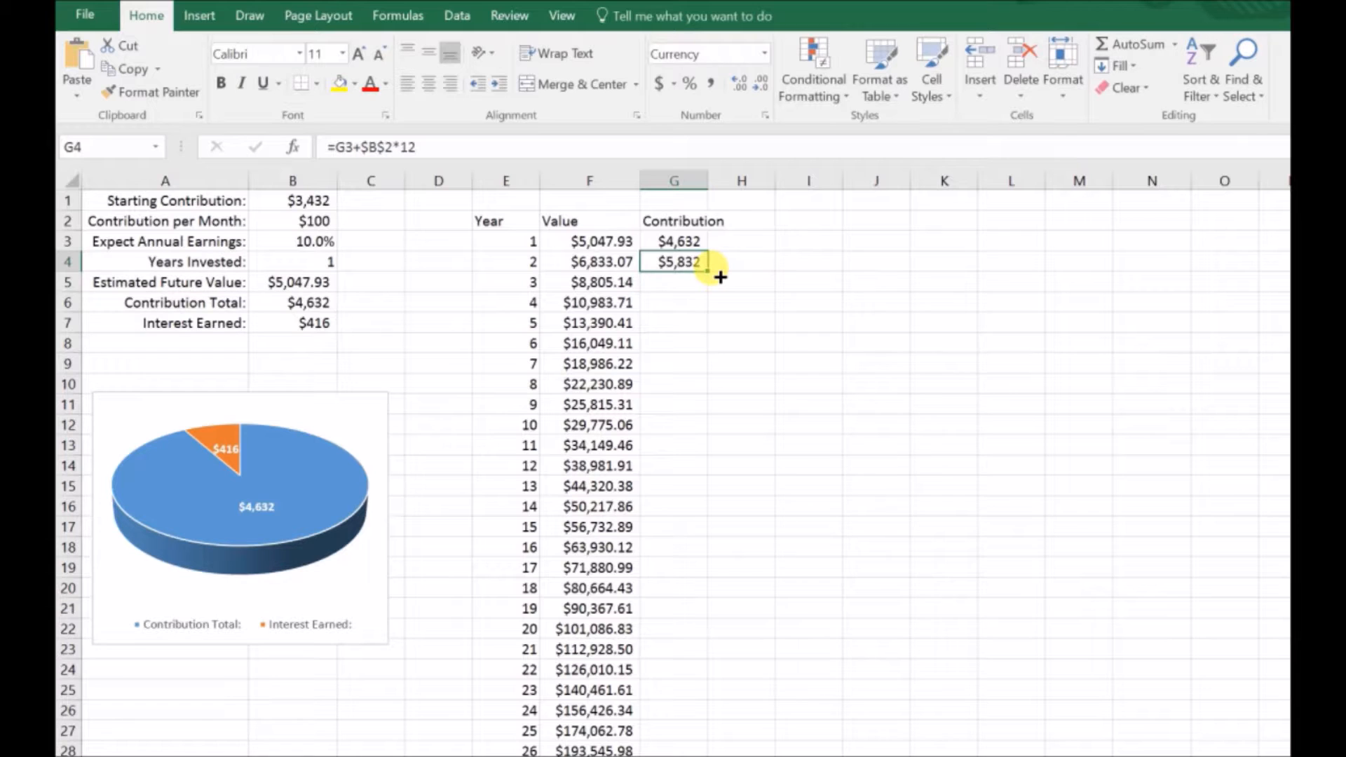
pyautogui.doubleClick(710, 271)
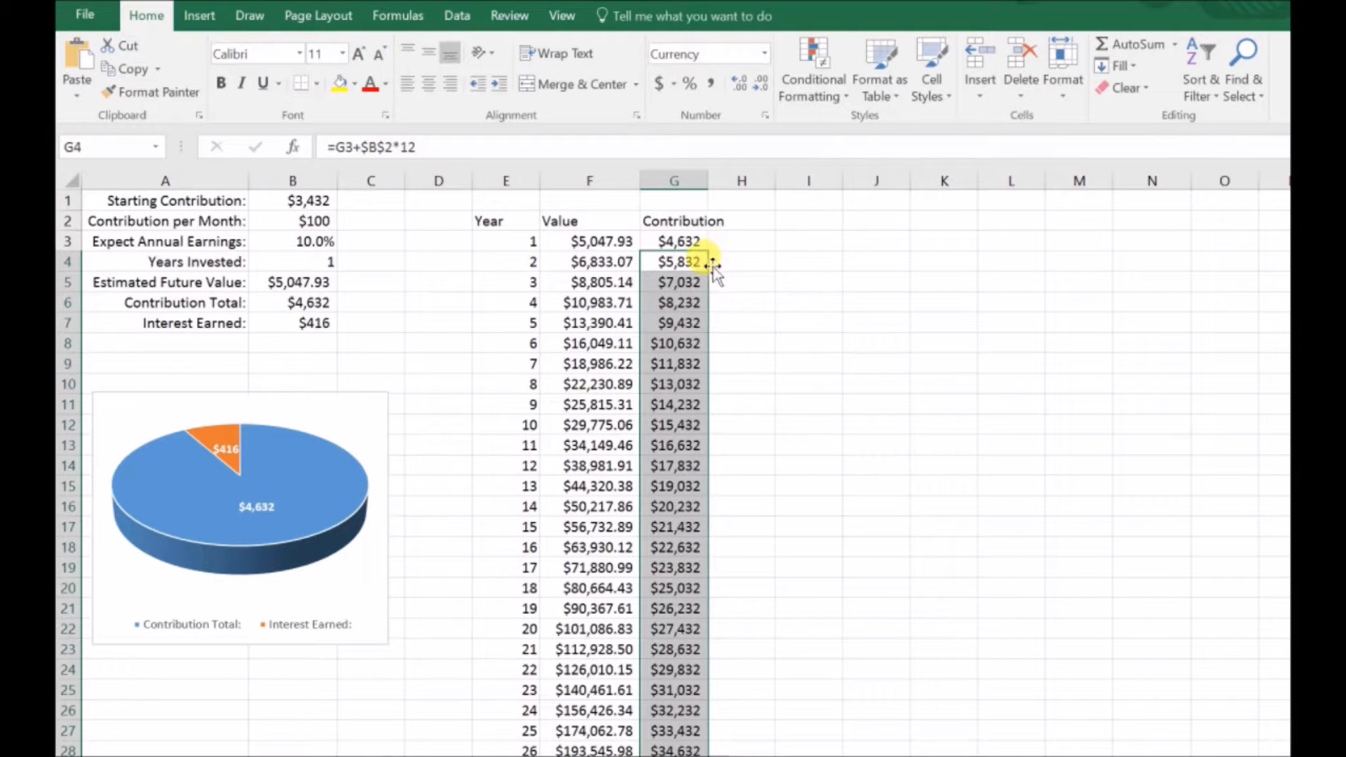
pyautogui.scroll(-6, 687, 284)
pyautogui.scroll(6, 690, 286)
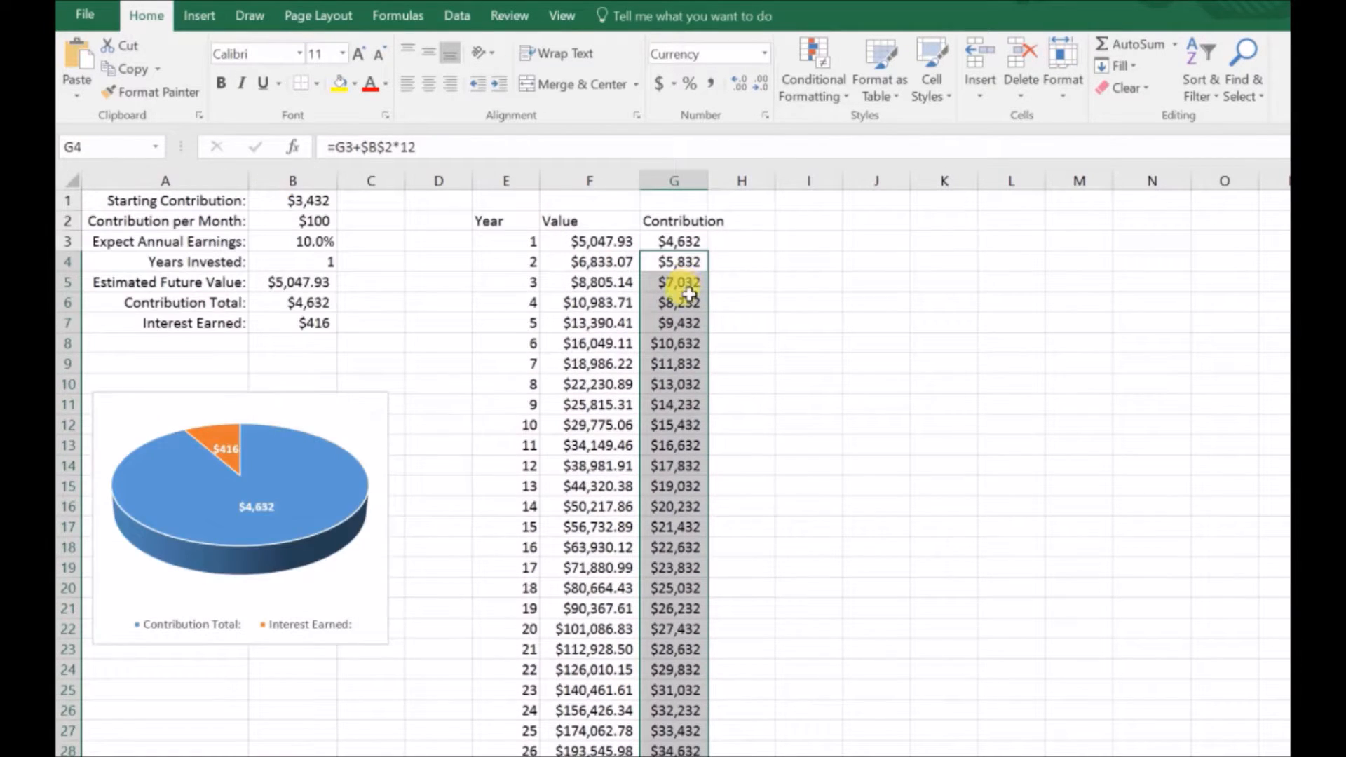
pyautogui.scroll(-14, 686, 289)
pyautogui.scroll(14, 686, 289)
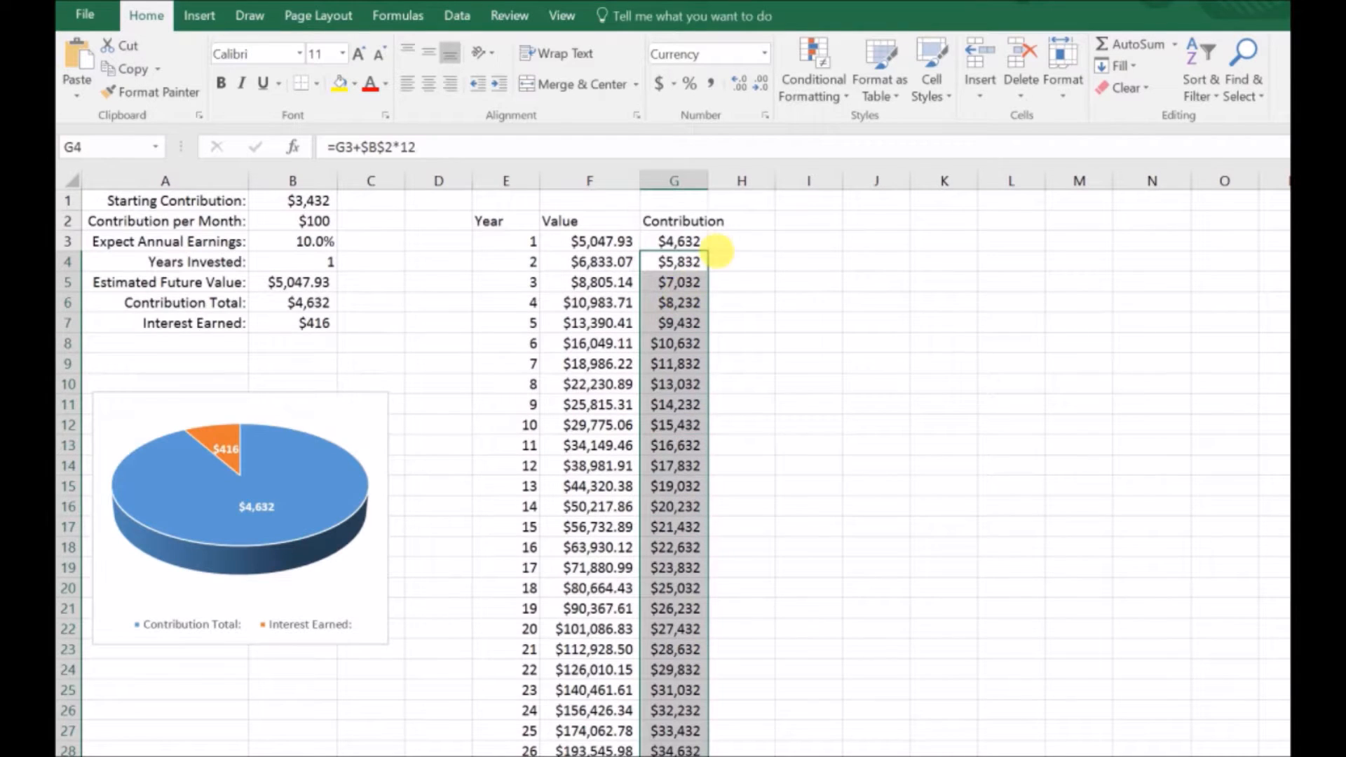
# Step: Autofit the width of column G and enter the header Interest in H2
pyautogui.doubleClick(719, 193)
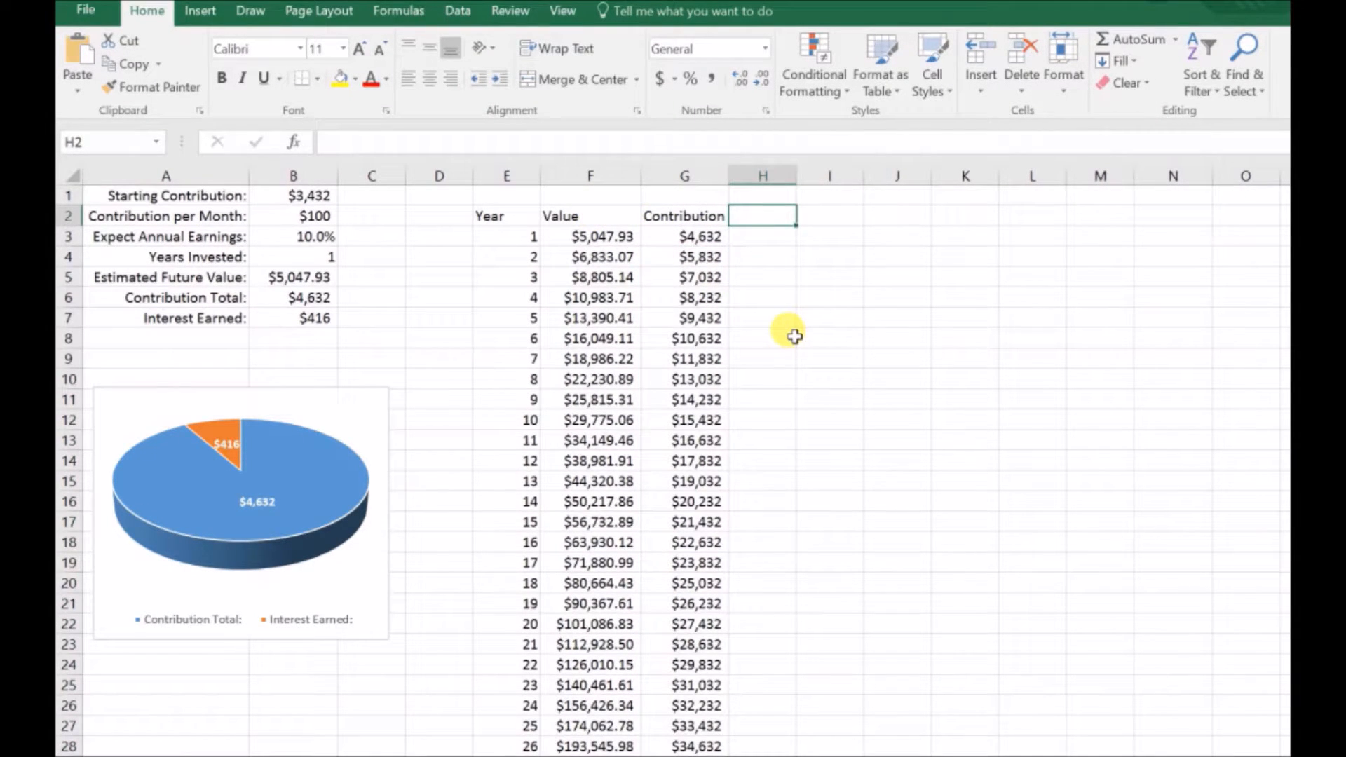
pyautogui.write('I')
pyautogui.press('Return')
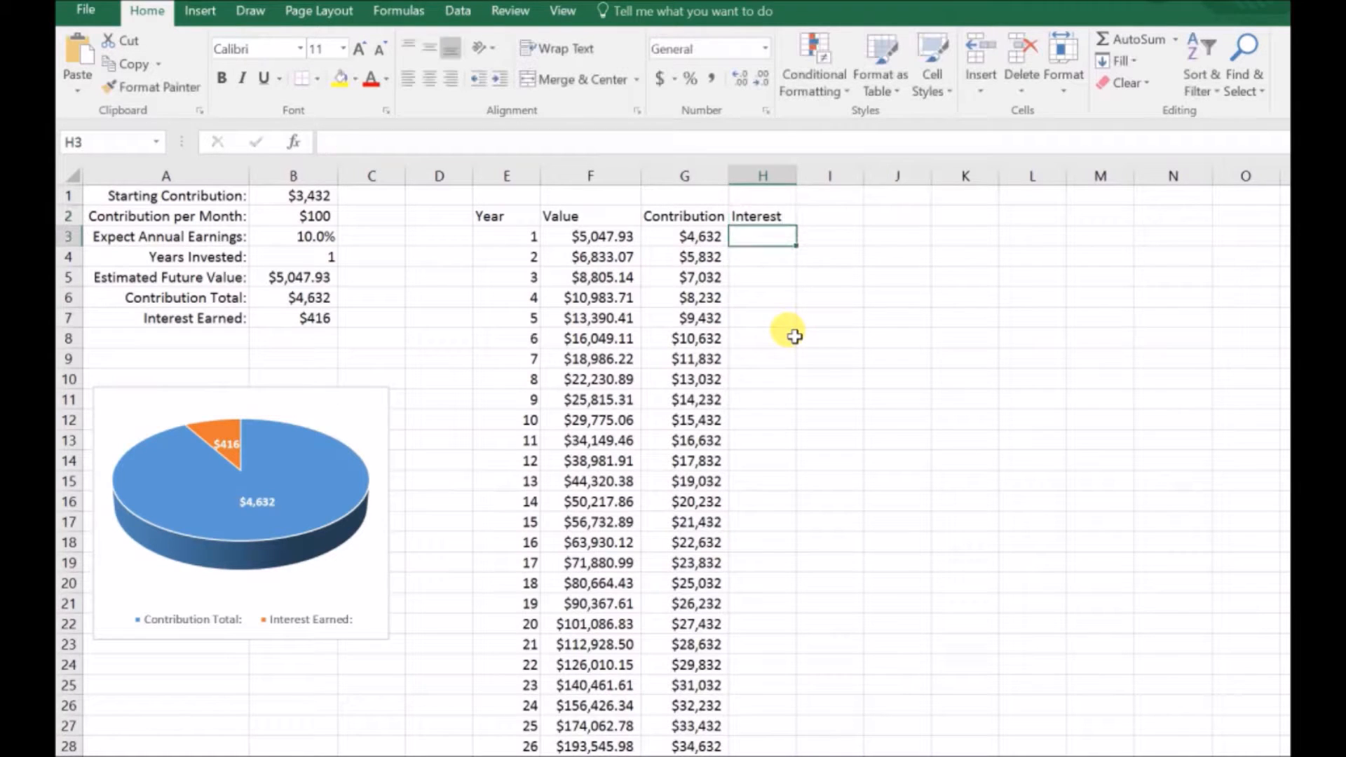
# Step: Enter the first-year interest formula =F3-G3 in H3, subtracting the contribution from the value
pyautogui.click(582, 237)
pyautogui.click(690, 239)
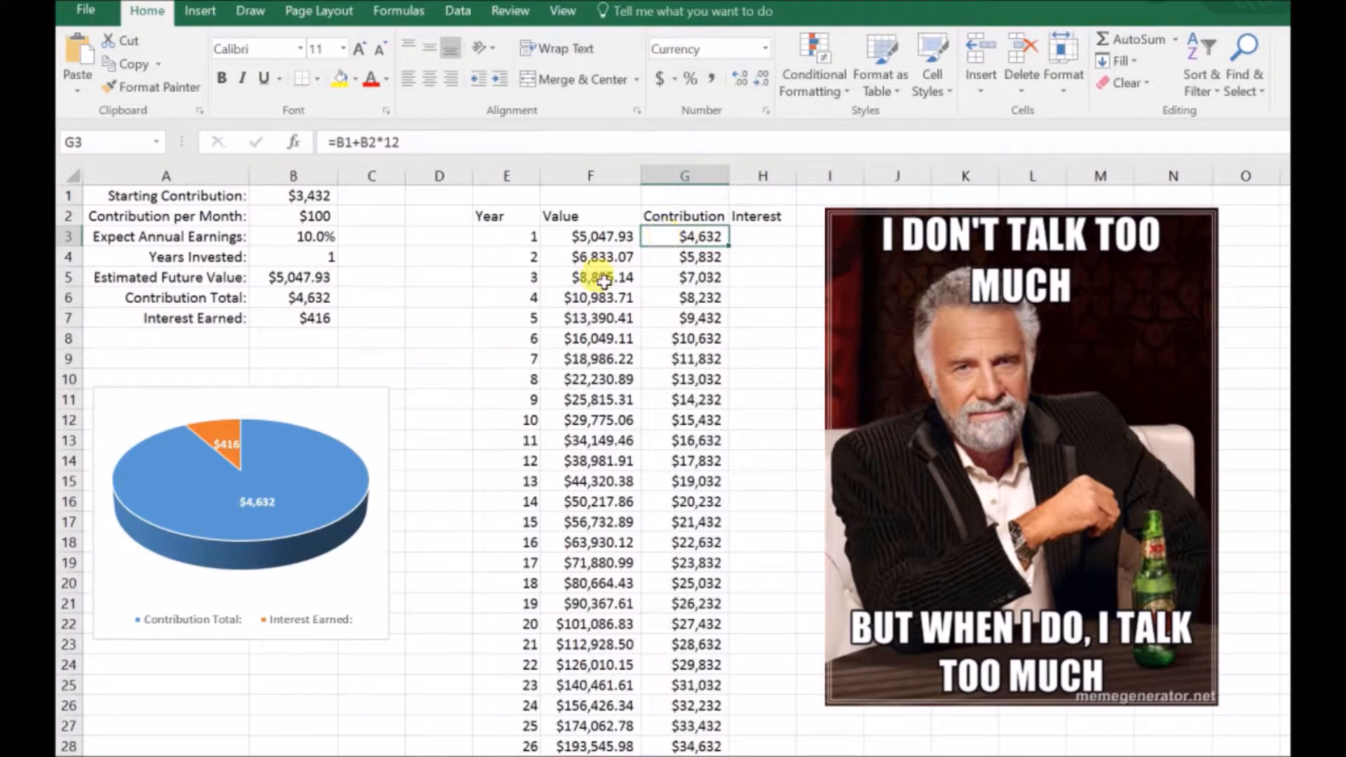
pyautogui.click(601, 239)
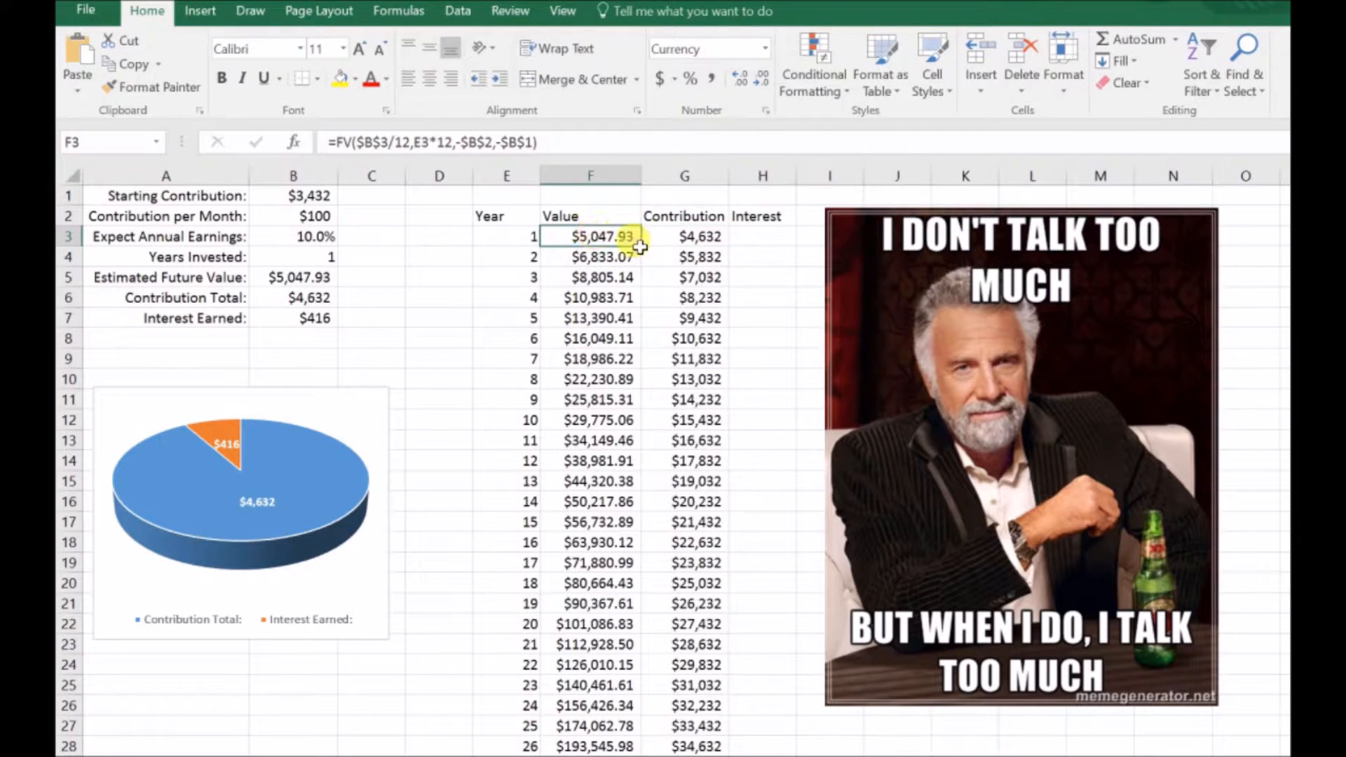
pyautogui.click(686, 239)
pyautogui.click(750, 241)
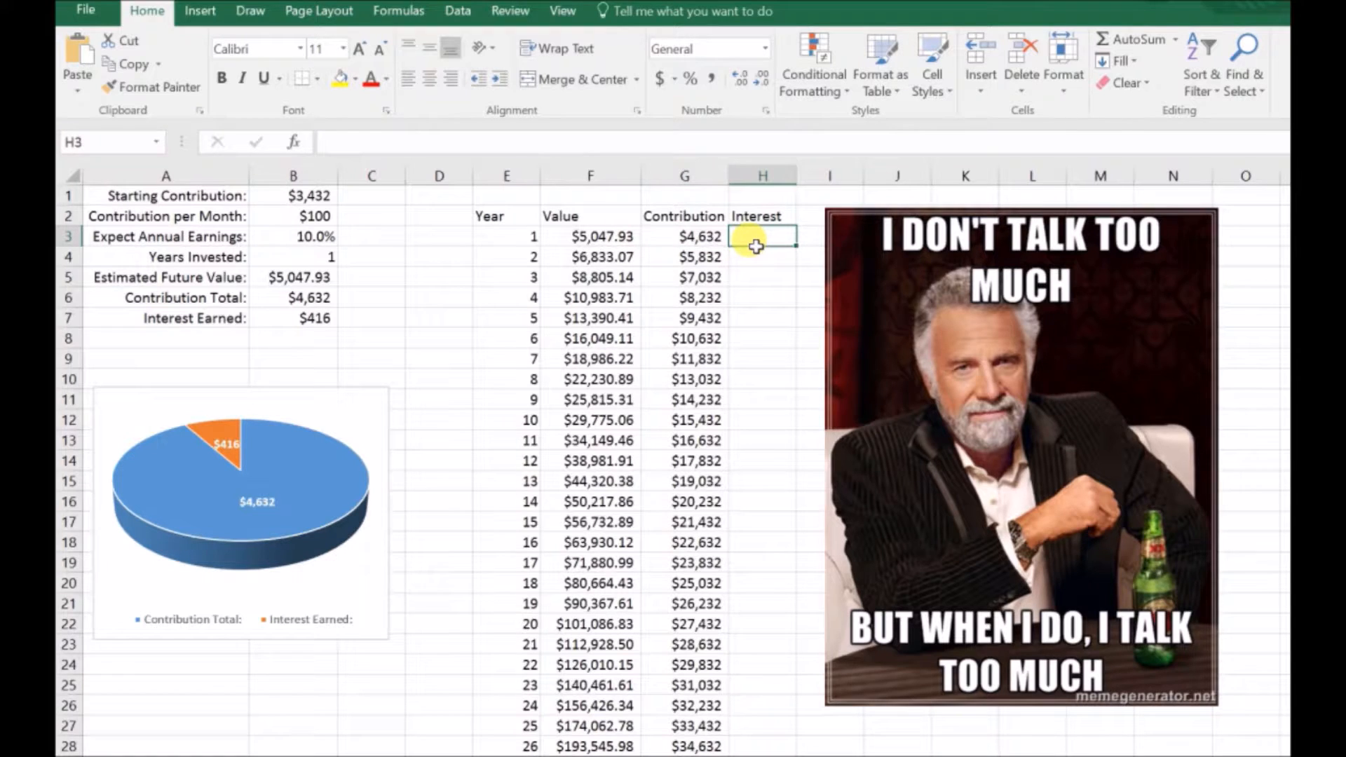
pyautogui.write('=')
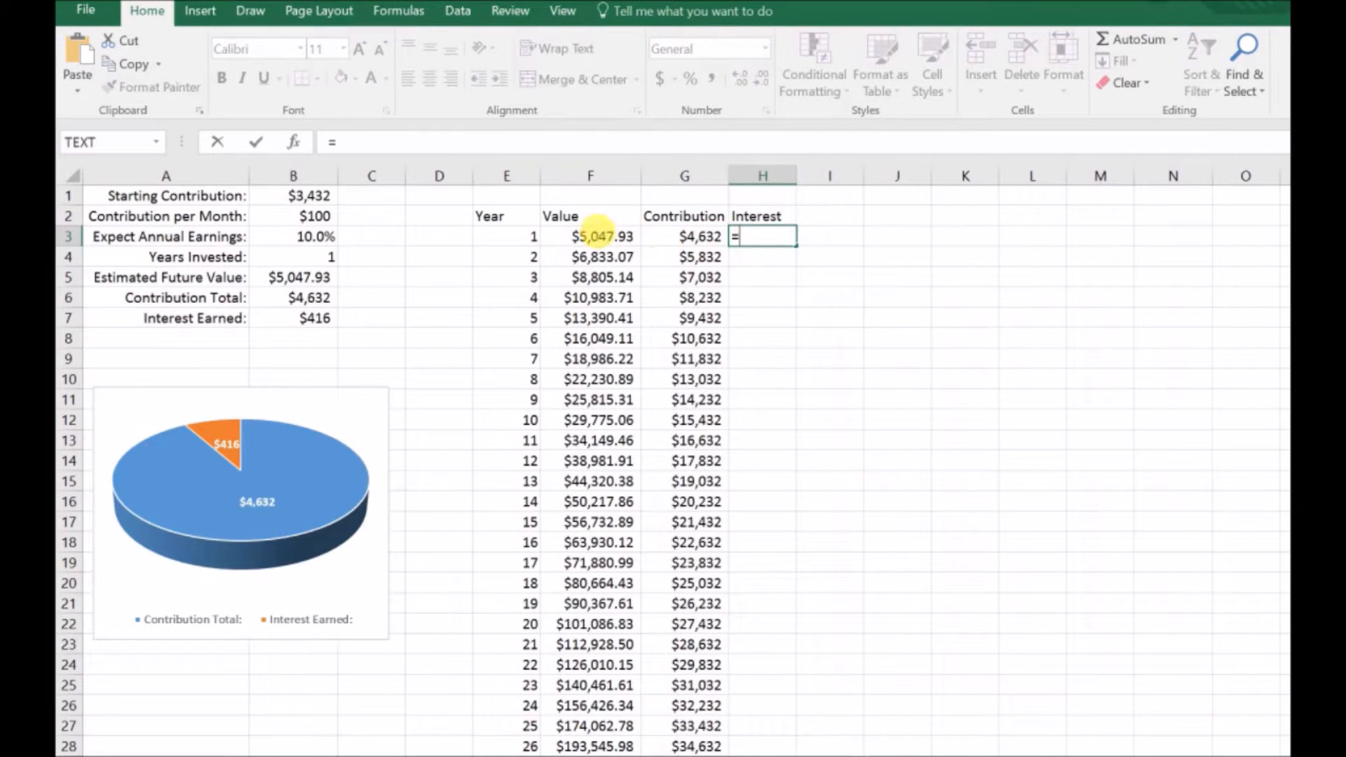
pyautogui.click(605, 237)
pyautogui.write('-')
pyautogui.click(702, 238)
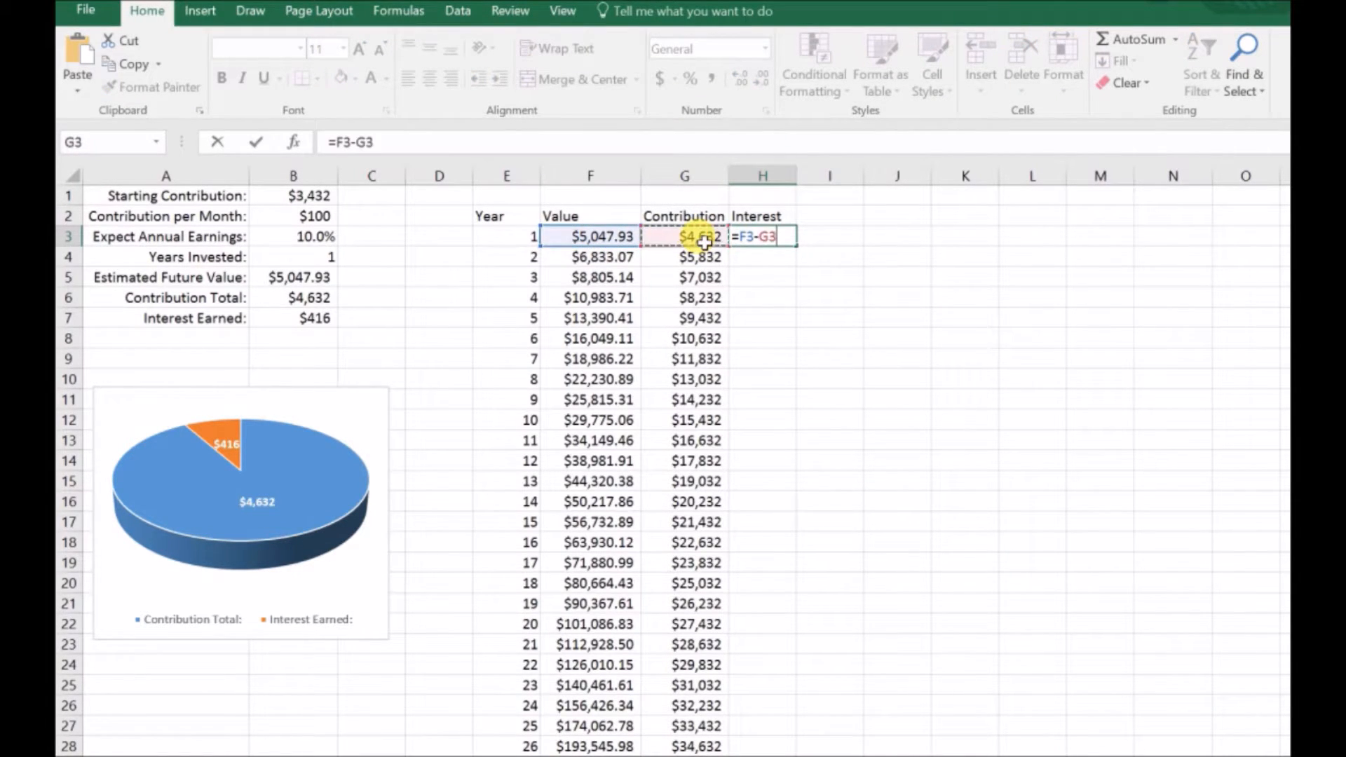
pyautogui.press('Return')
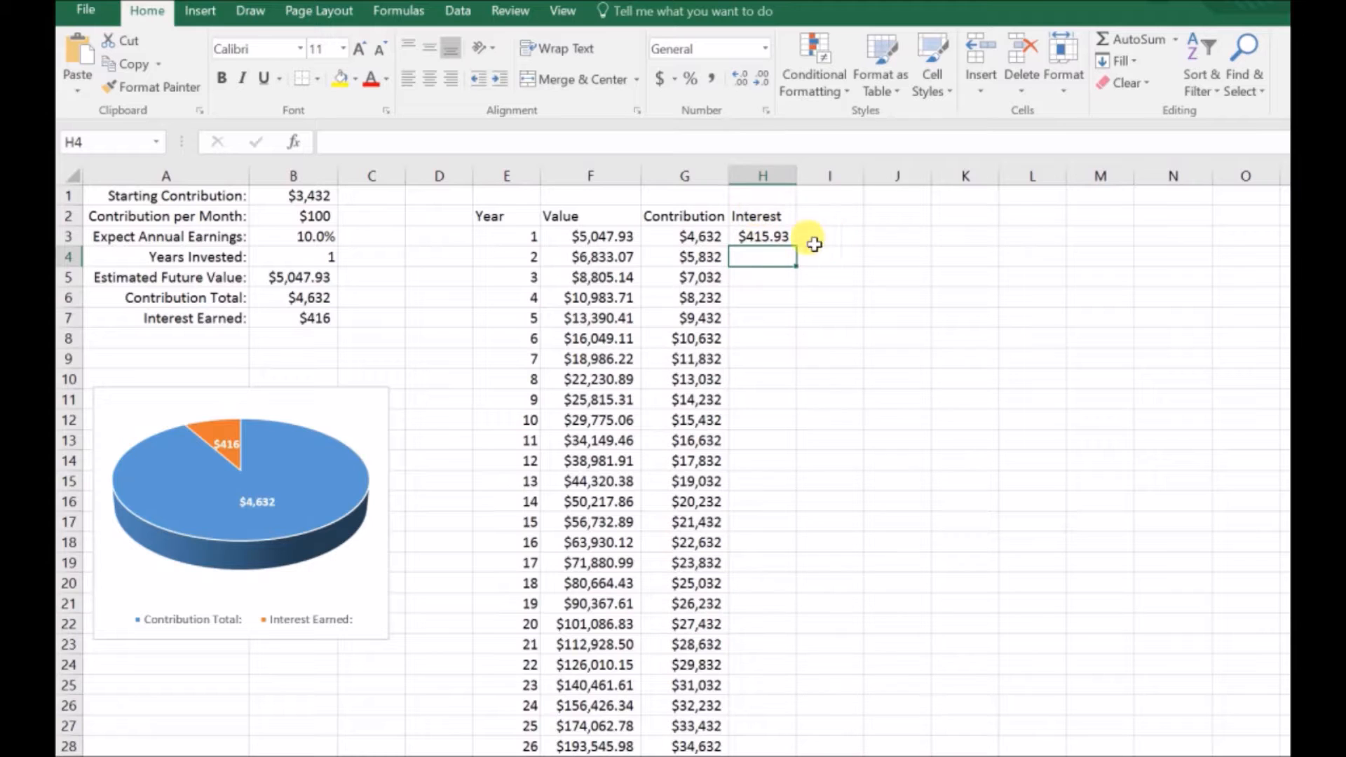
# Step: Enter the cumulative interest formula =H3+(F4-G4) in H4
pyautogui.write('=')
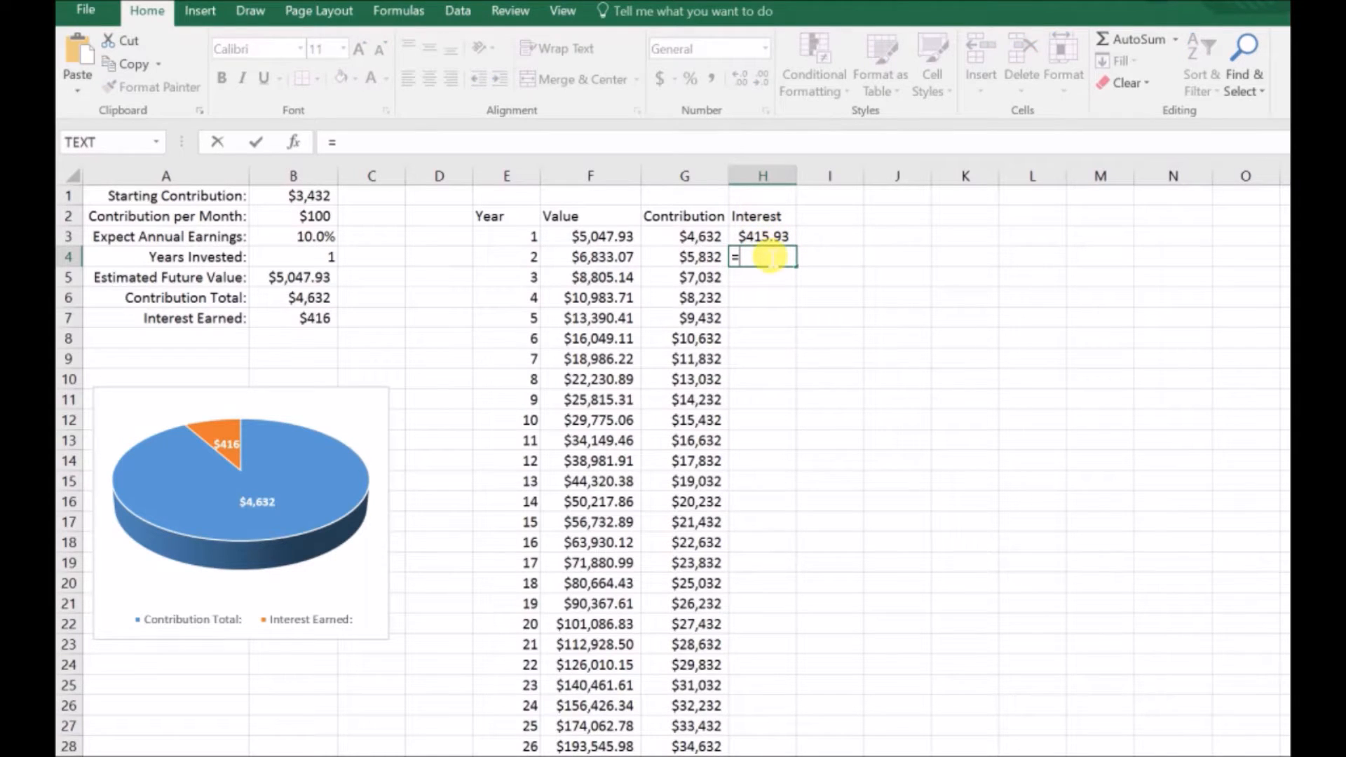
pyautogui.click(771, 240)
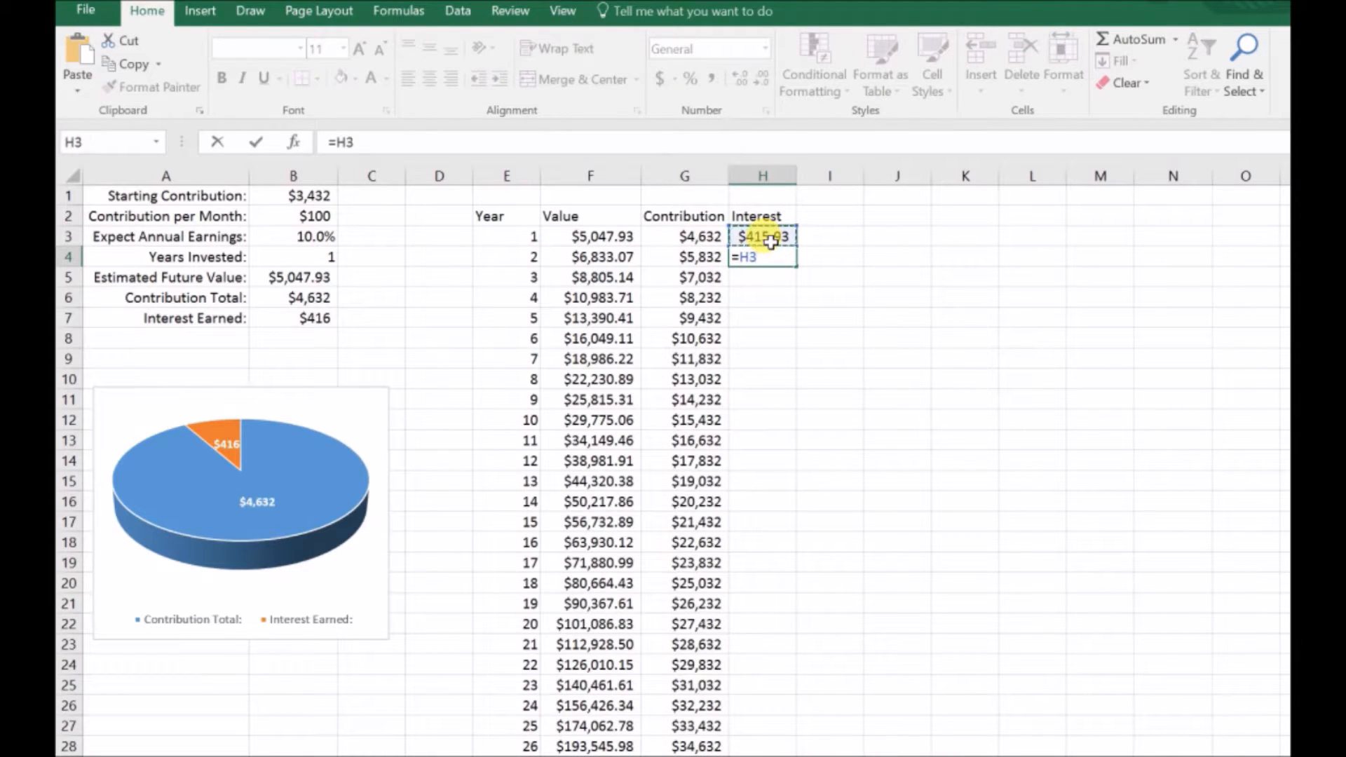
pyautogui.click(607, 263)
pyautogui.press('BackSpace')
pyautogui.press('BackSpace')
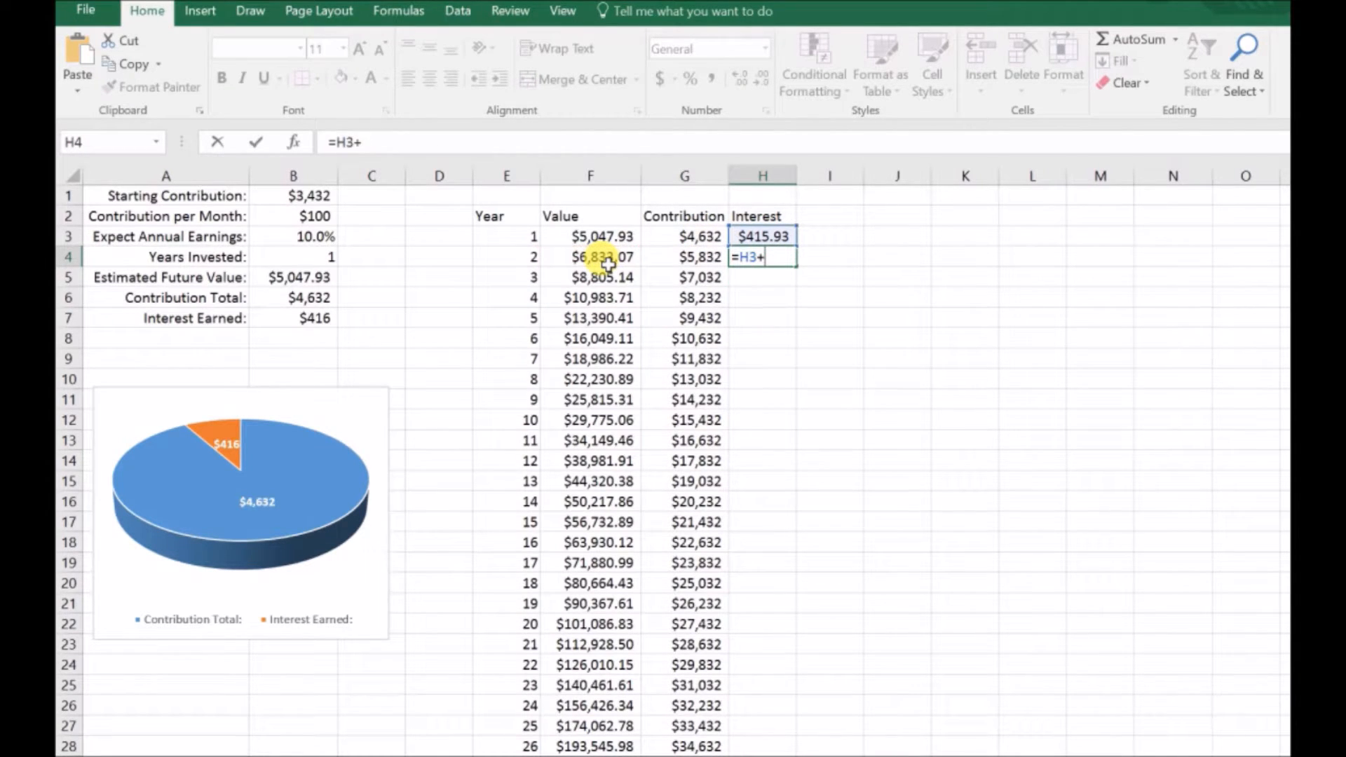
pyautogui.click(608, 263)
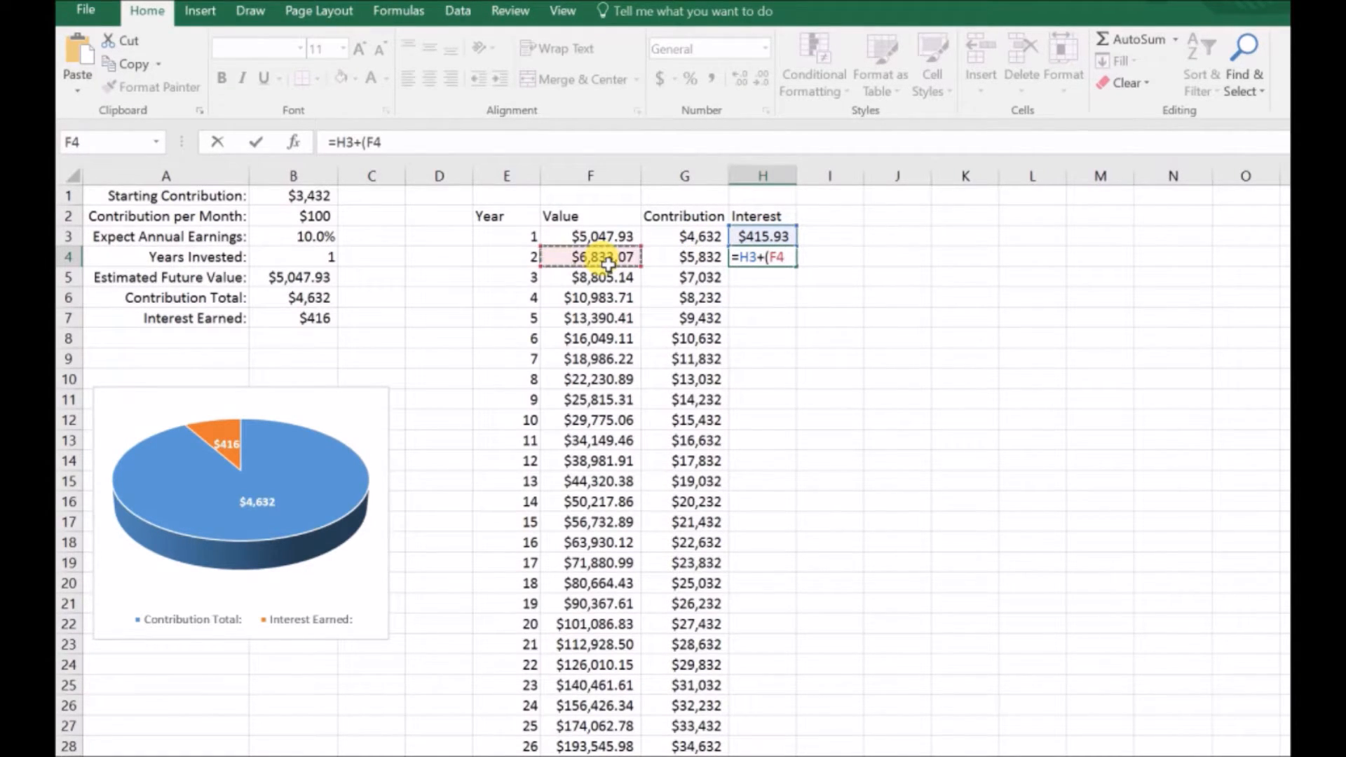
pyautogui.click(695, 265)
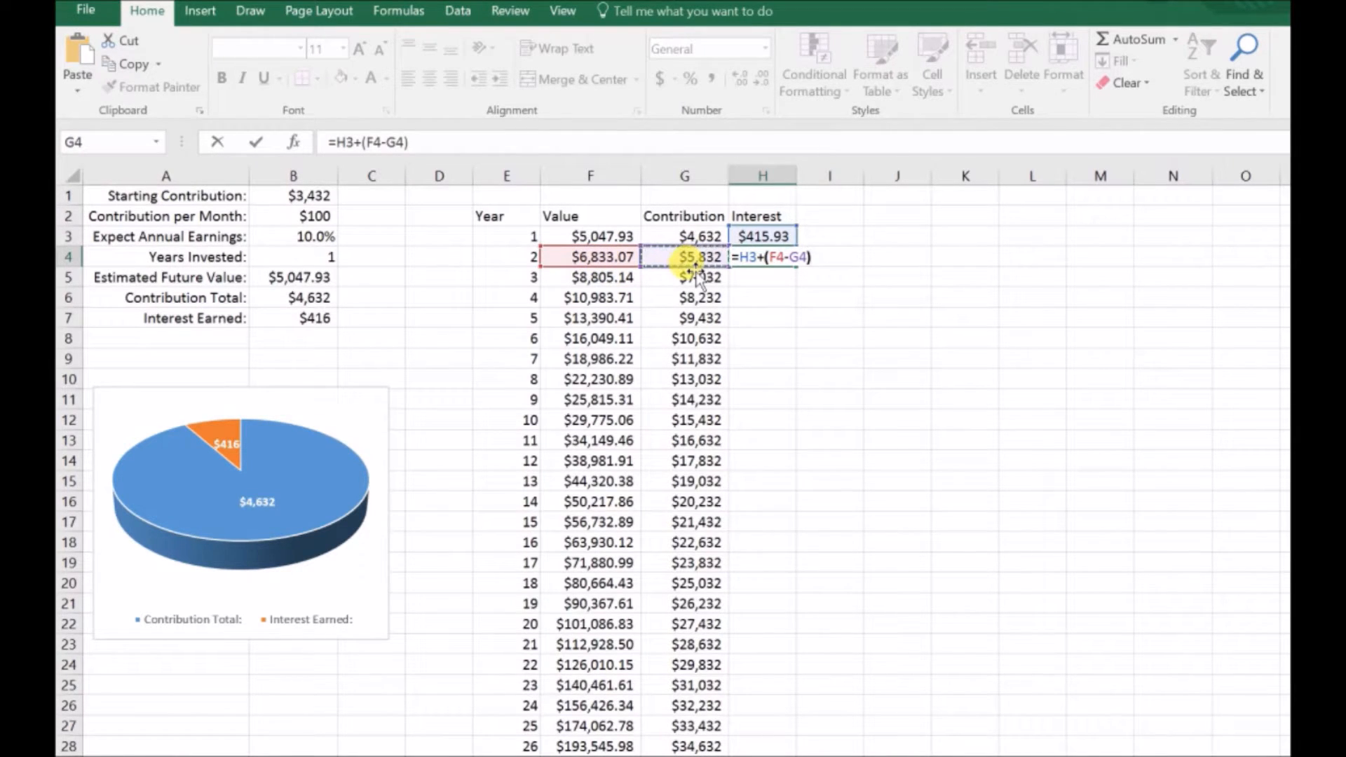
pyautogui.write(')')
pyautogui.press('Return')
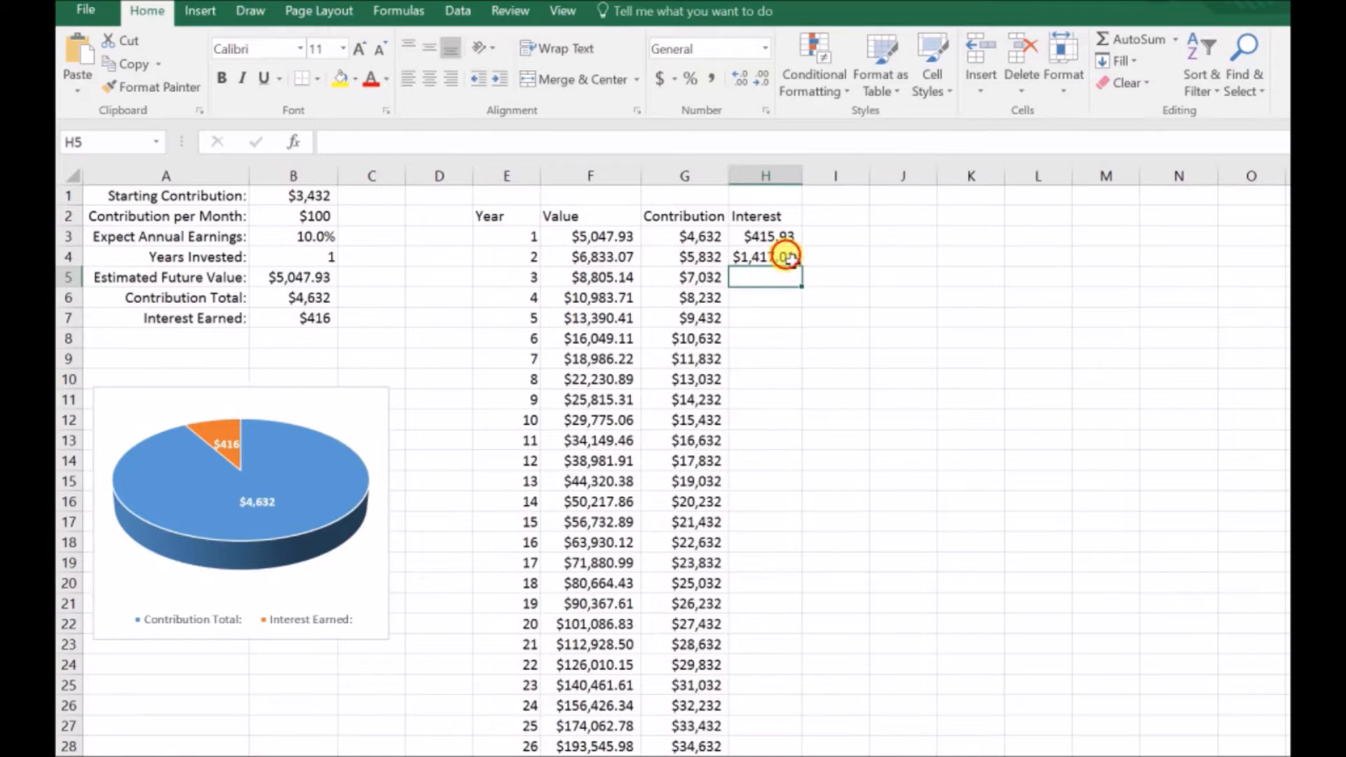
# Step: Fill H4's formula down the Interest column for all remaining years and autofit column H
pyautogui.click(788, 259)
pyautogui.doubleClick(804, 270)
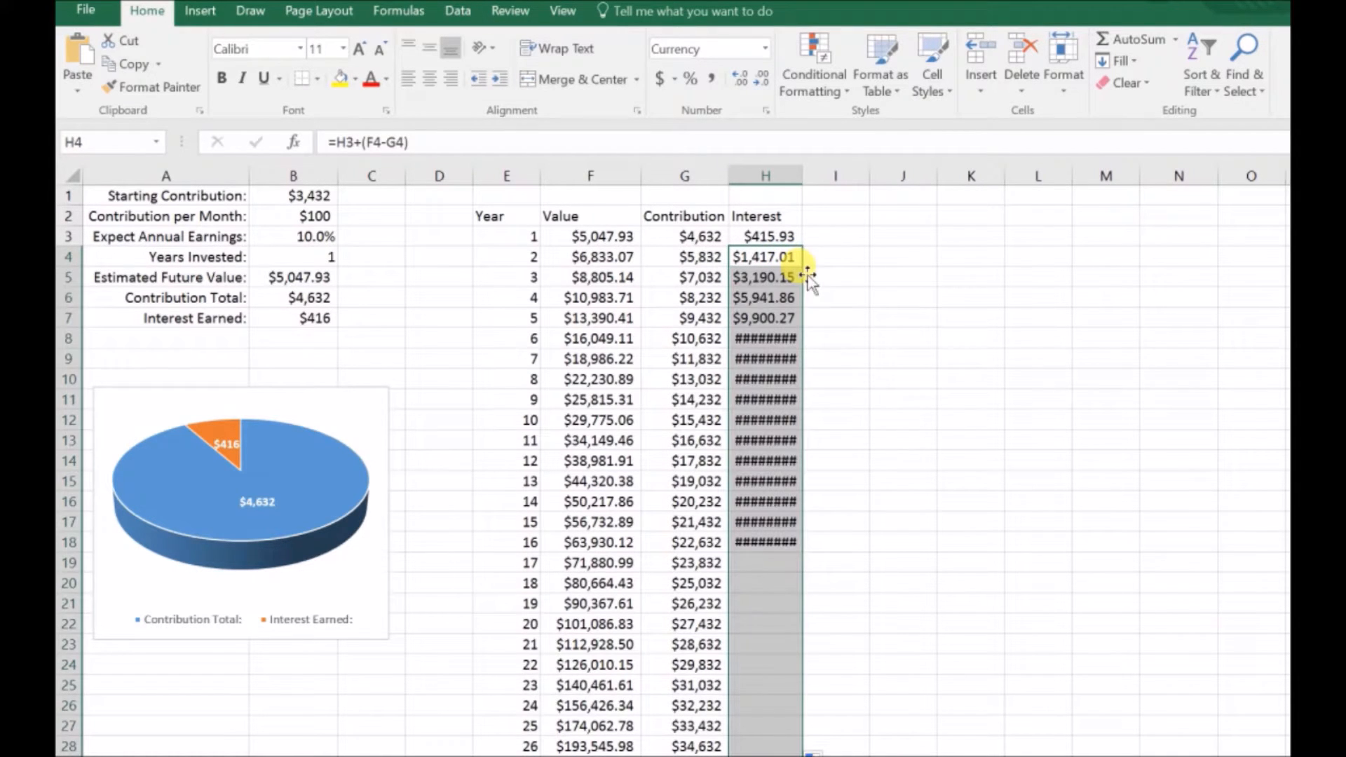
pyautogui.doubleClick(803, 175)
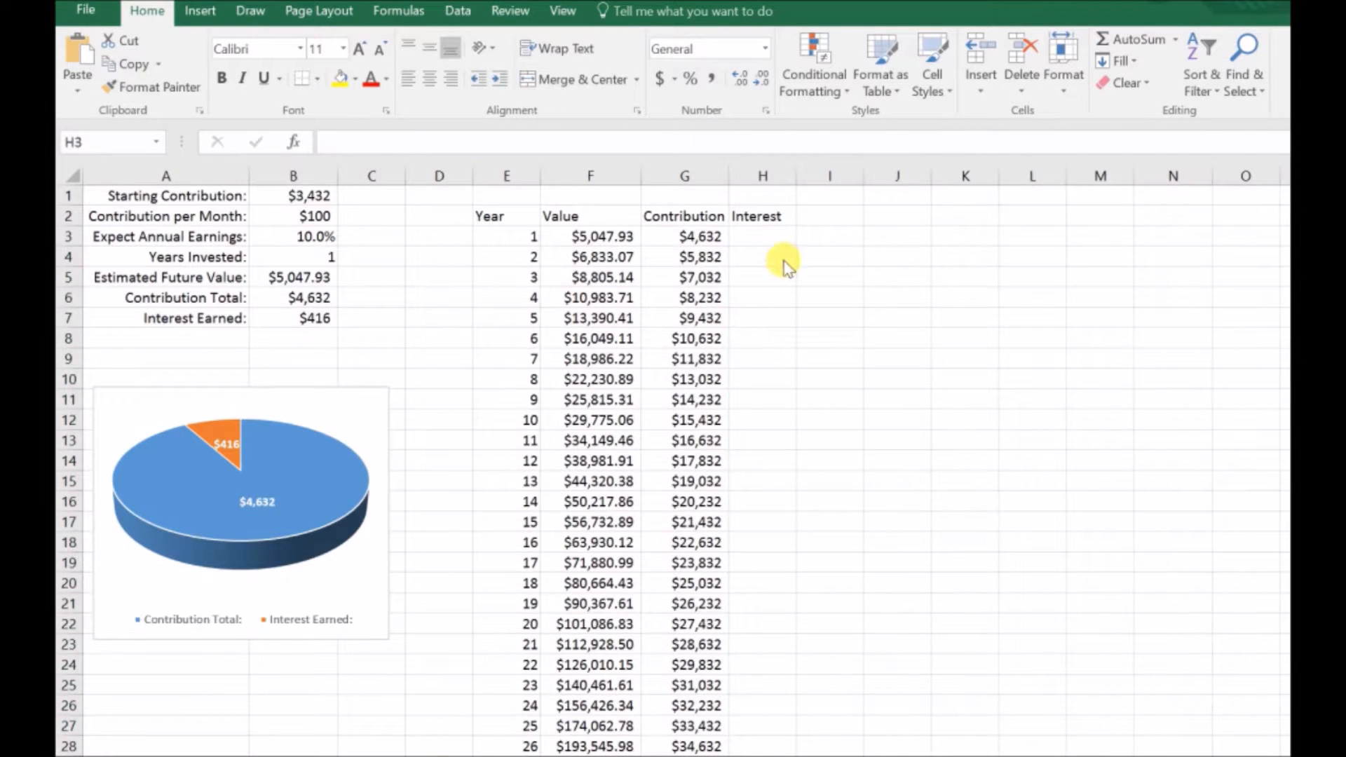
# Step: Clear the Interest column's cumulative formulas and enter =F3-G3 in H3
pyautogui.click(778, 233)
pyautogui.write('=')
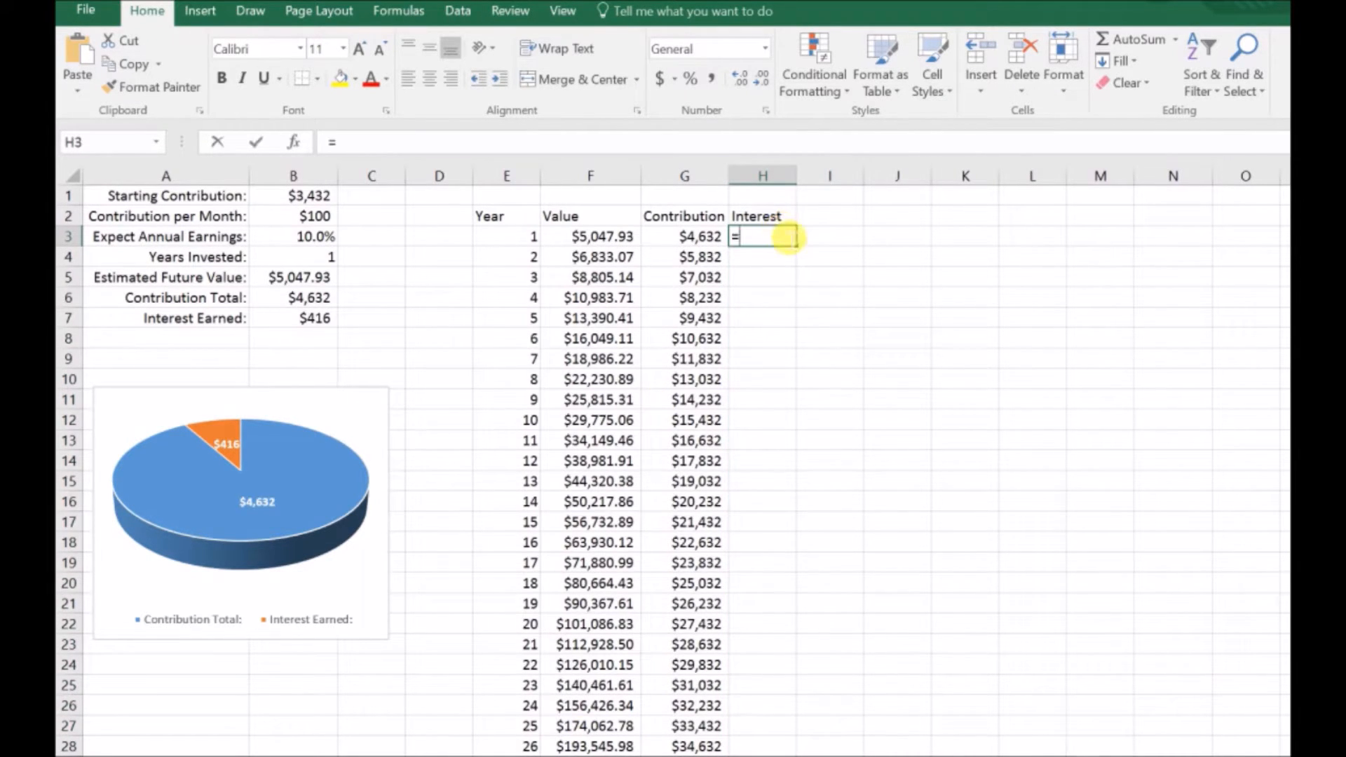
pyautogui.click(616, 241)
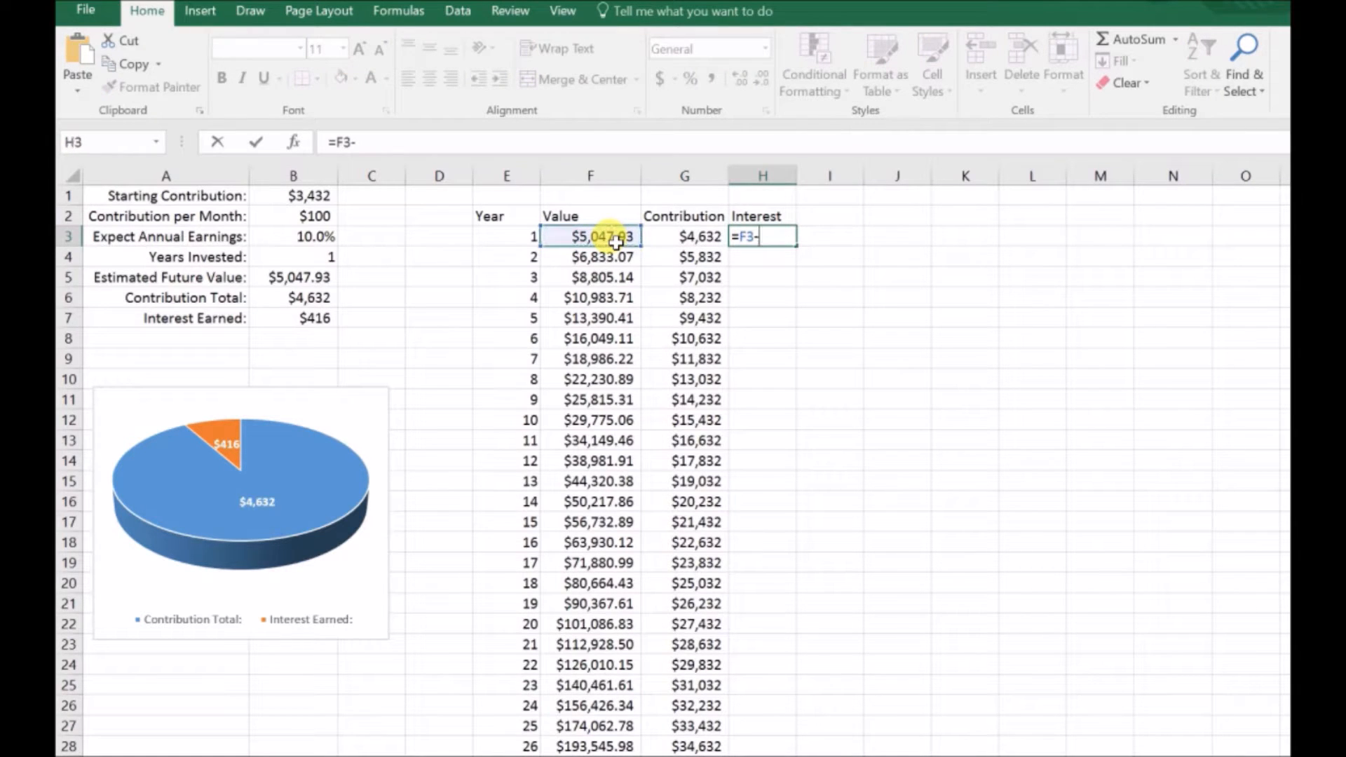
pyautogui.click(700, 240)
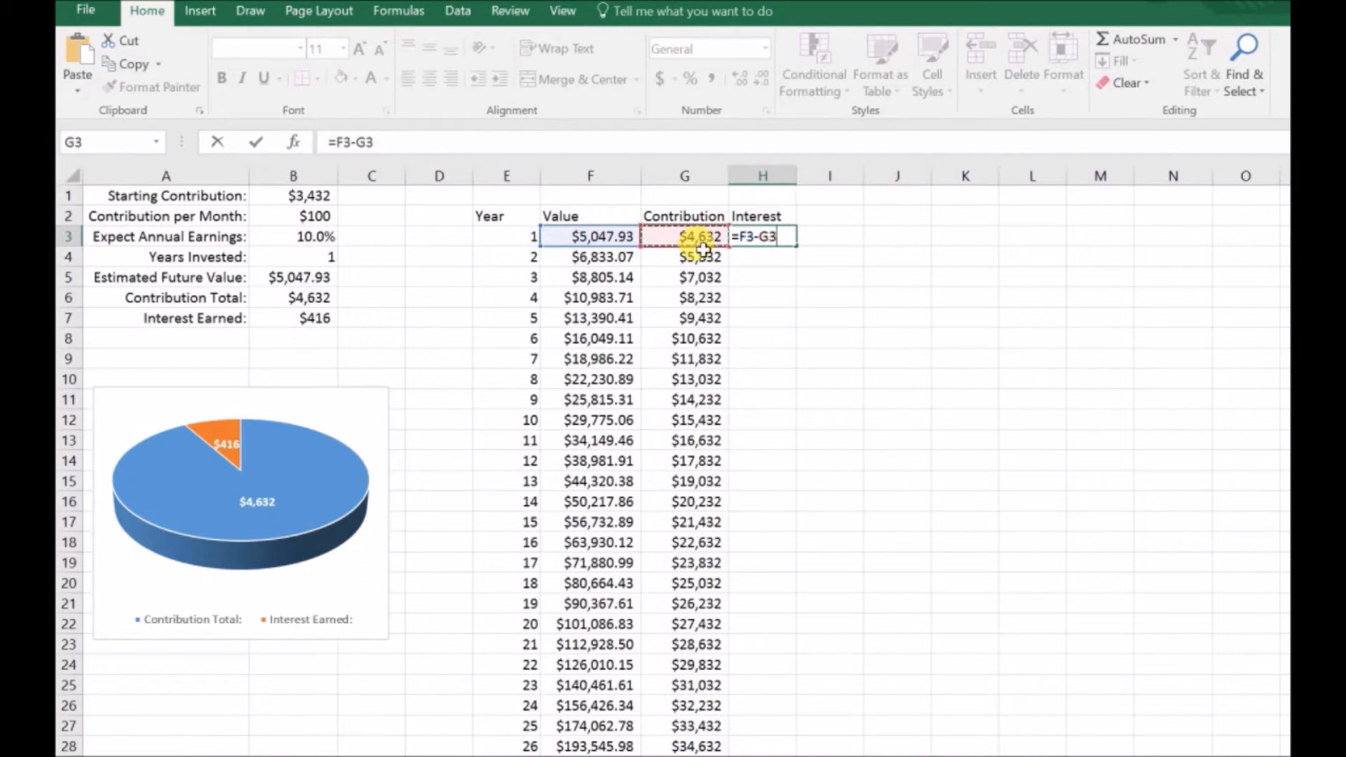
pyautogui.press('Return')
# Step: Fill H3's formula down the Interest column for all years and autofit the width of column H
pyautogui.click(775, 240)
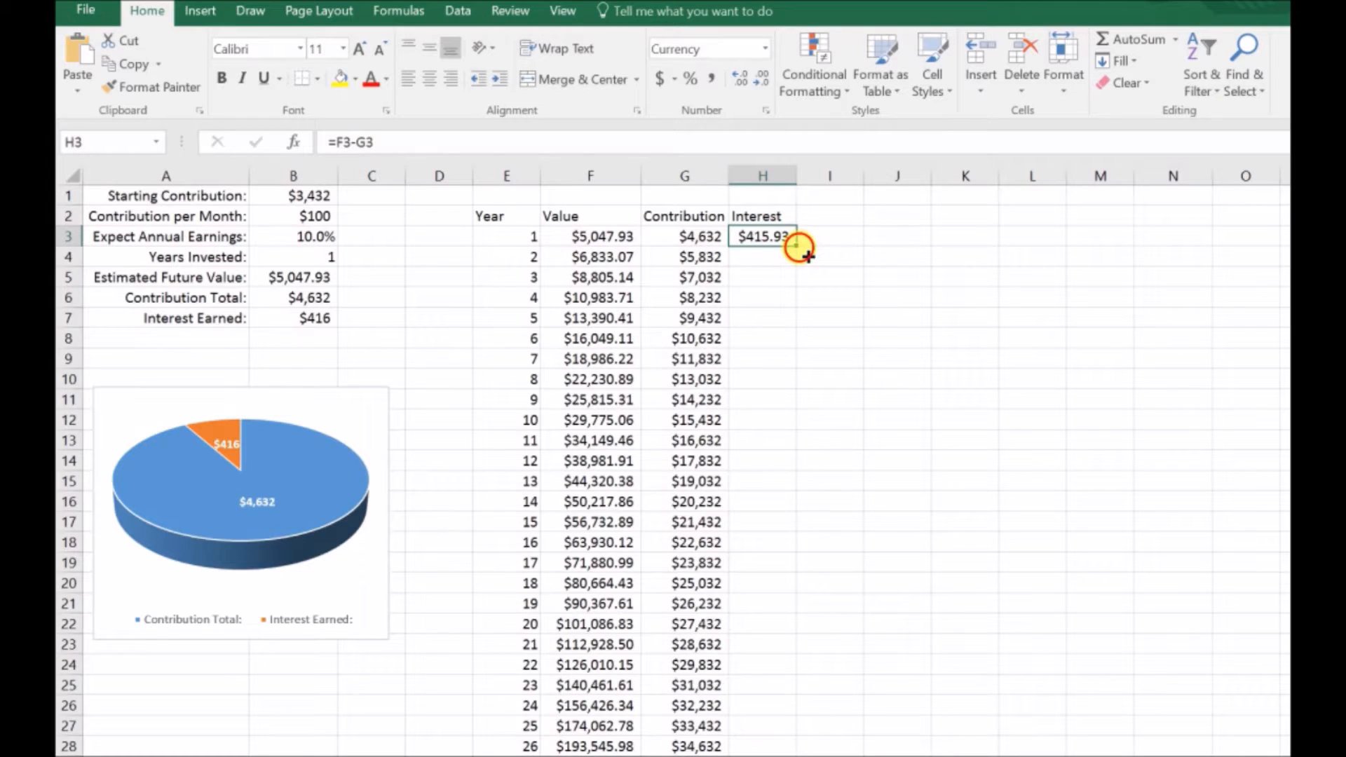
pyautogui.doubleClick(798, 247)
pyautogui.doubleClick(798, 175)
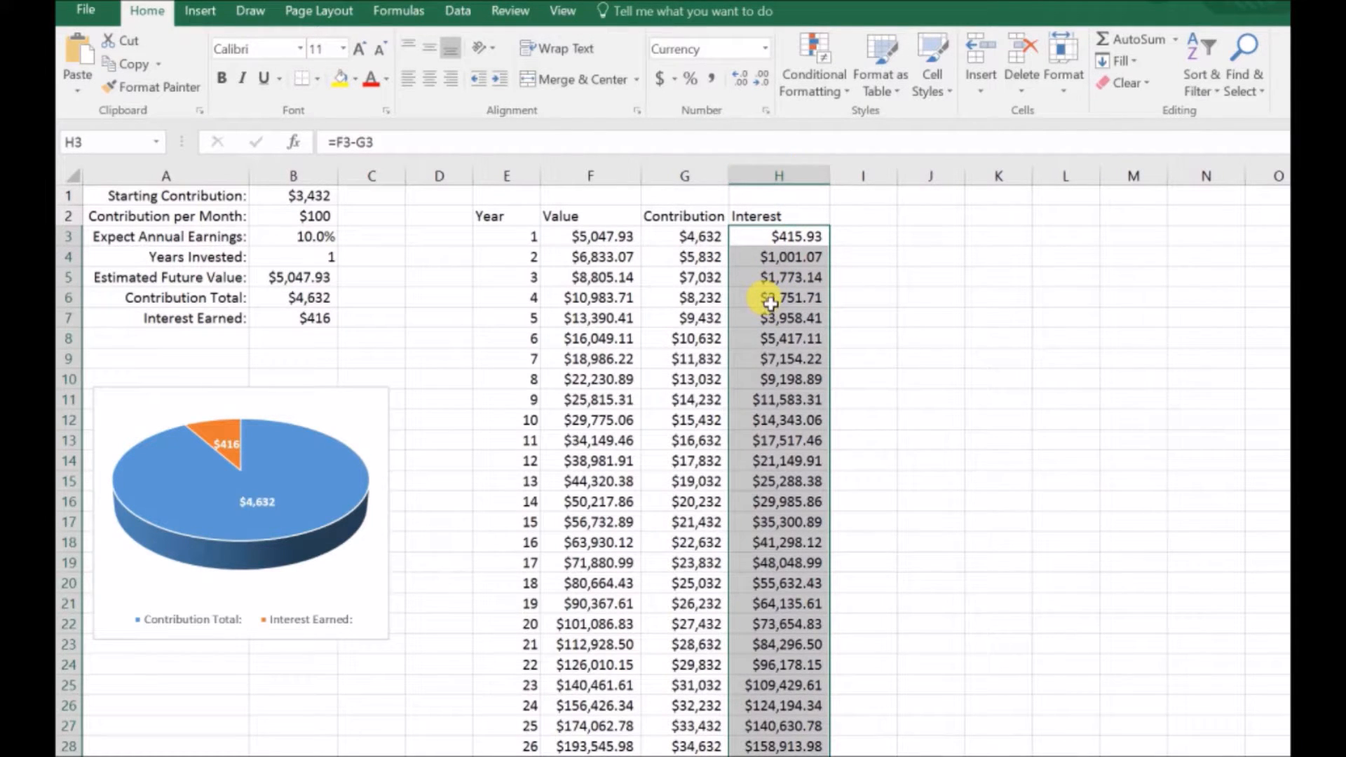
# Step: Compare the value, contribution and interest figures across the table, especially in the row for year 34
pyautogui.scroll(-4, 696, 338)
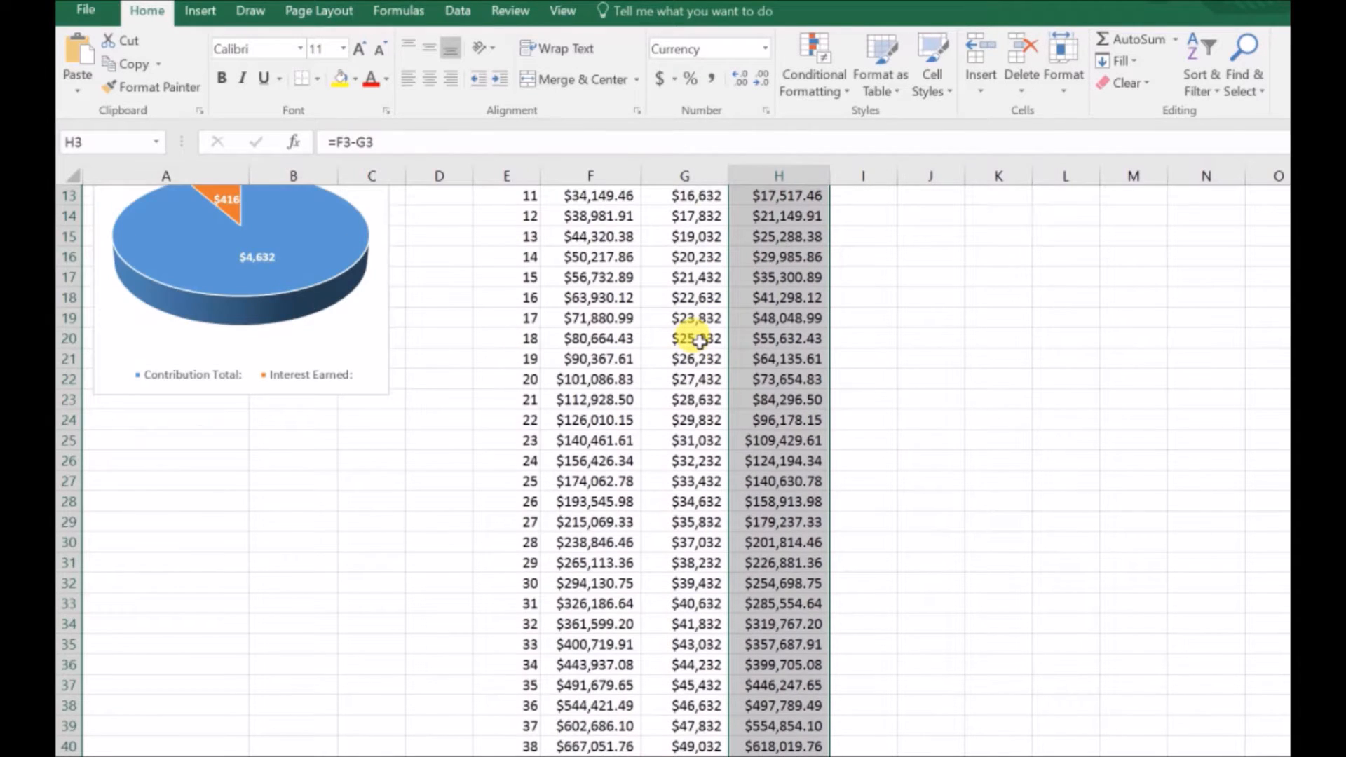
pyautogui.scroll(-3, 700, 341)
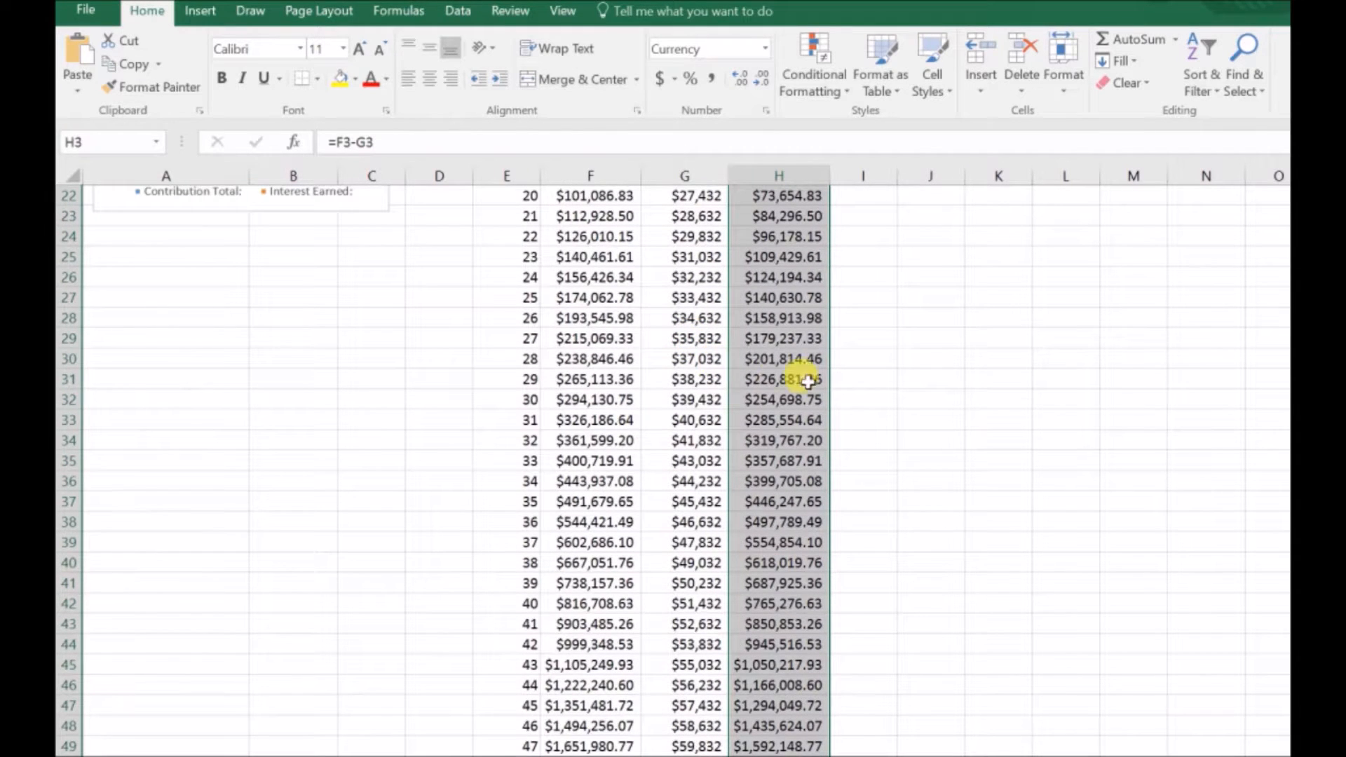
pyautogui.click(710, 484)
pyautogui.click(615, 483)
pyautogui.click(685, 484)
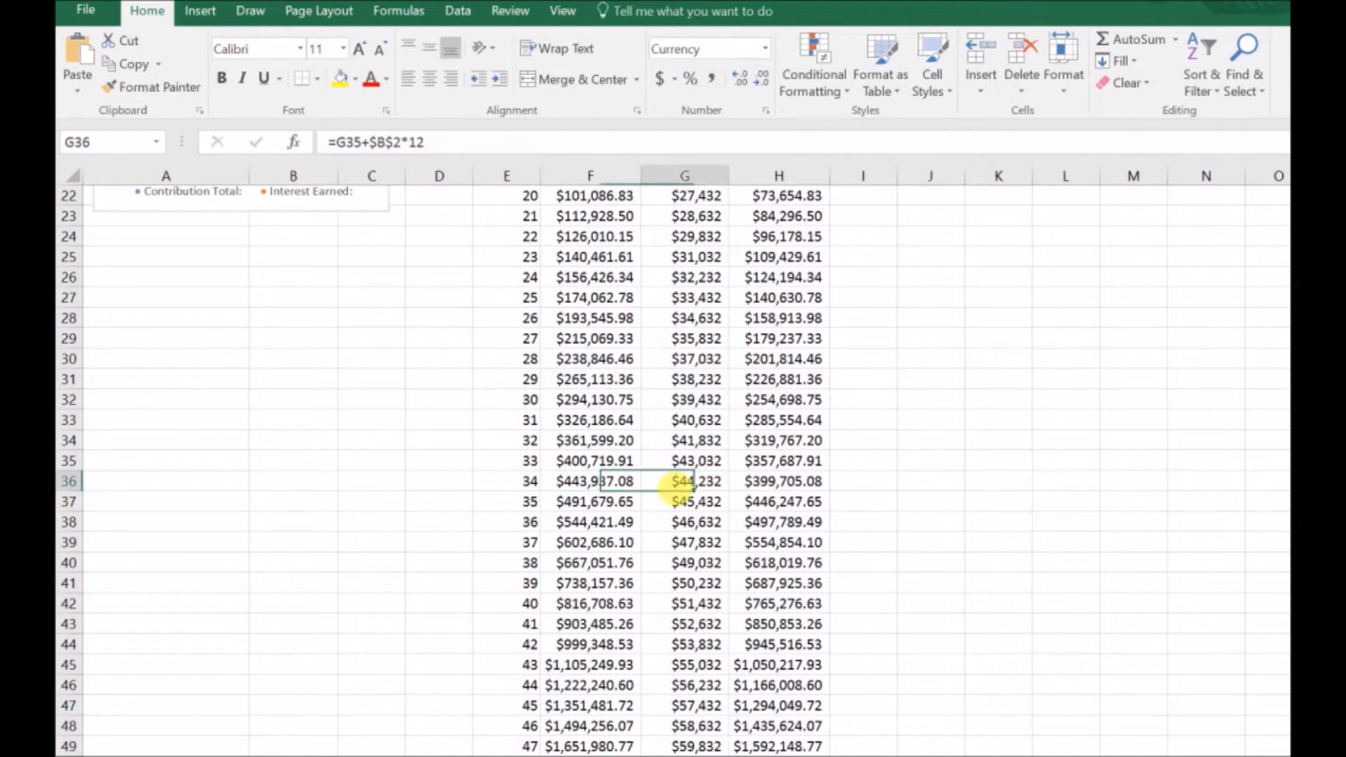
pyautogui.click(767, 485)
pyautogui.scroll(7, 744, 543)
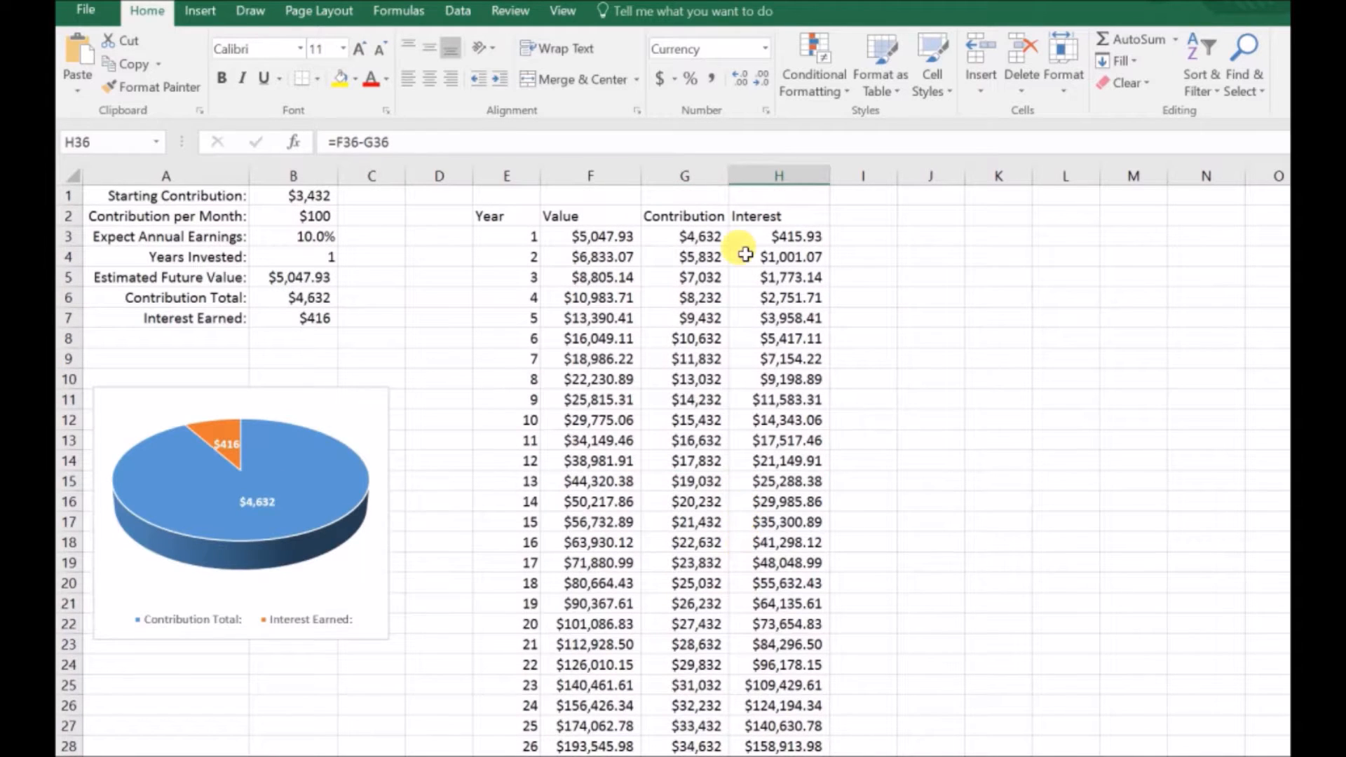
pyautogui.click(771, 213)
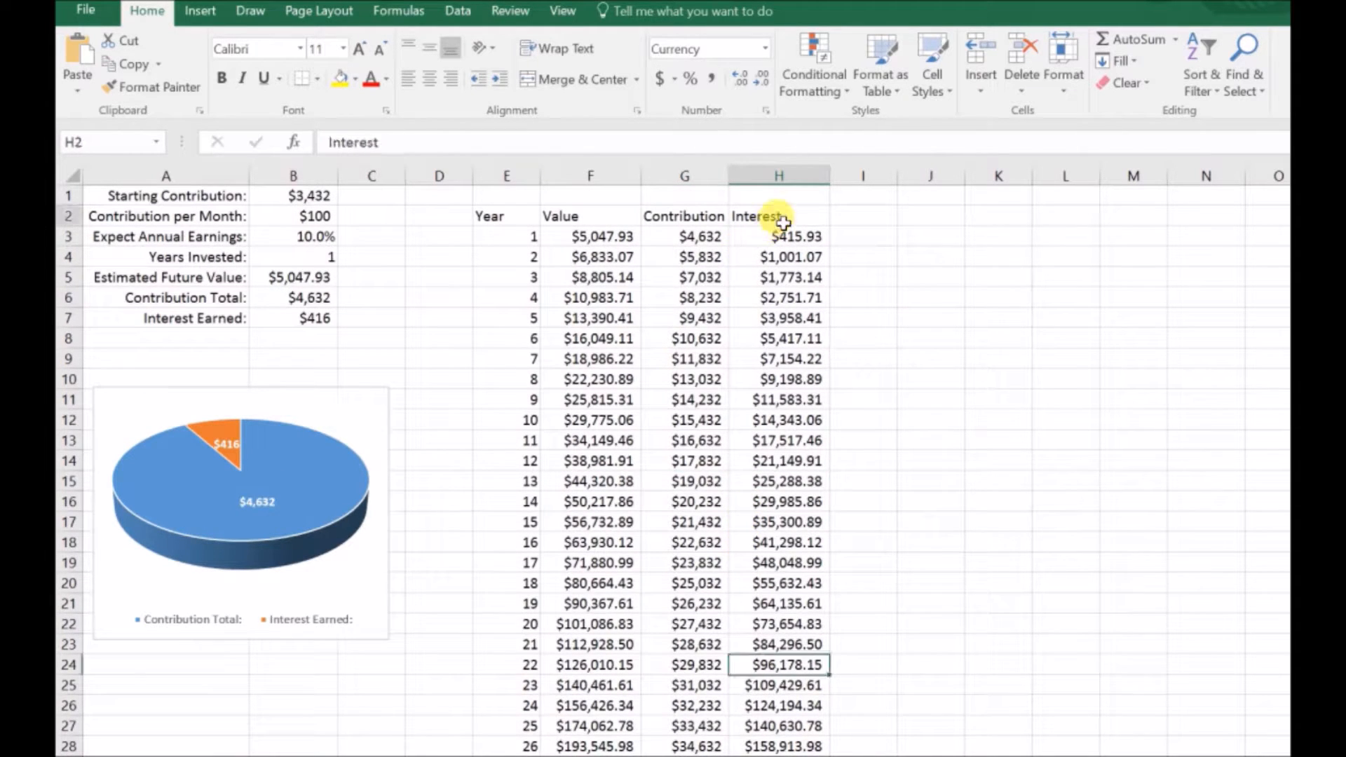
pyautogui.click(550, 201)
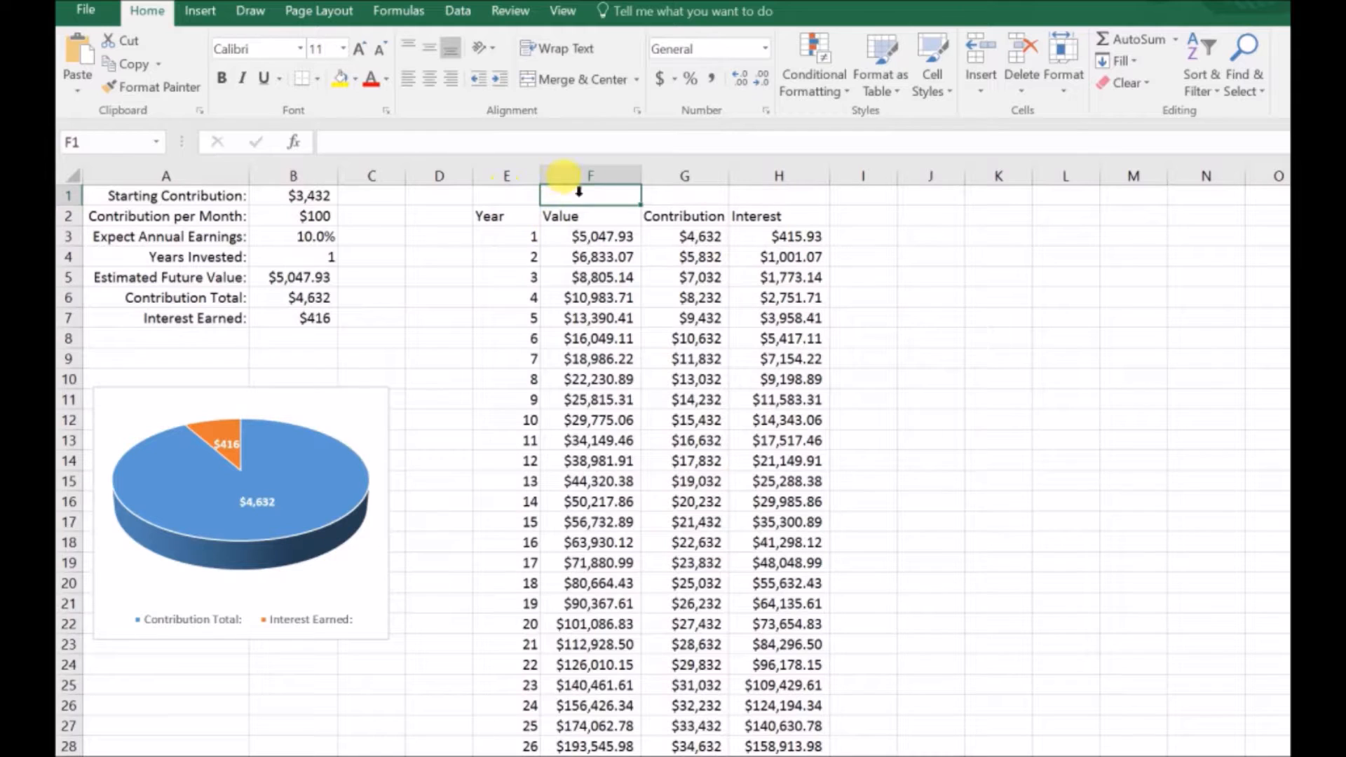
pyautogui.click(565, 176)
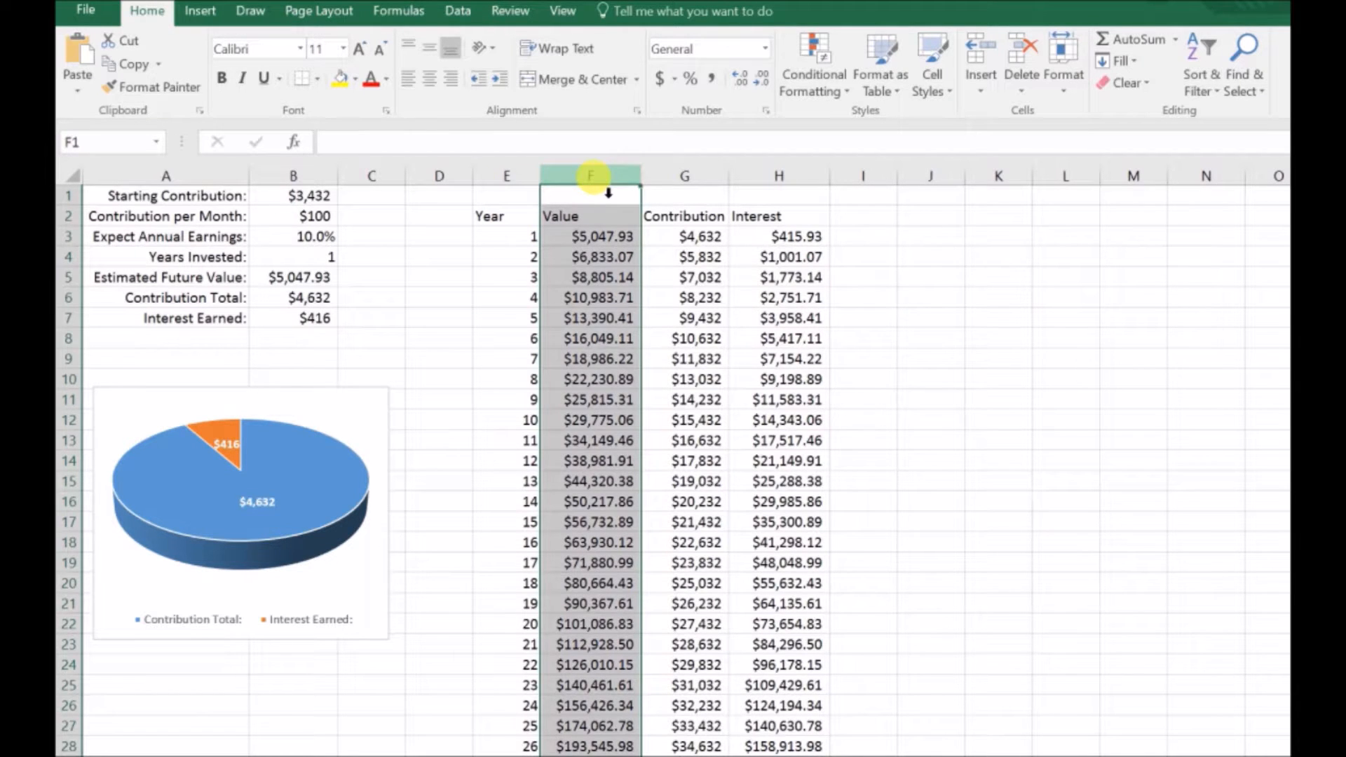
# Step: Insert a 2-D stacked column chart of the Contribution and Interest data in G2:H52 and delete its title
pyautogui.moveTo(688, 216); pyautogui.dragTo(772, 695)
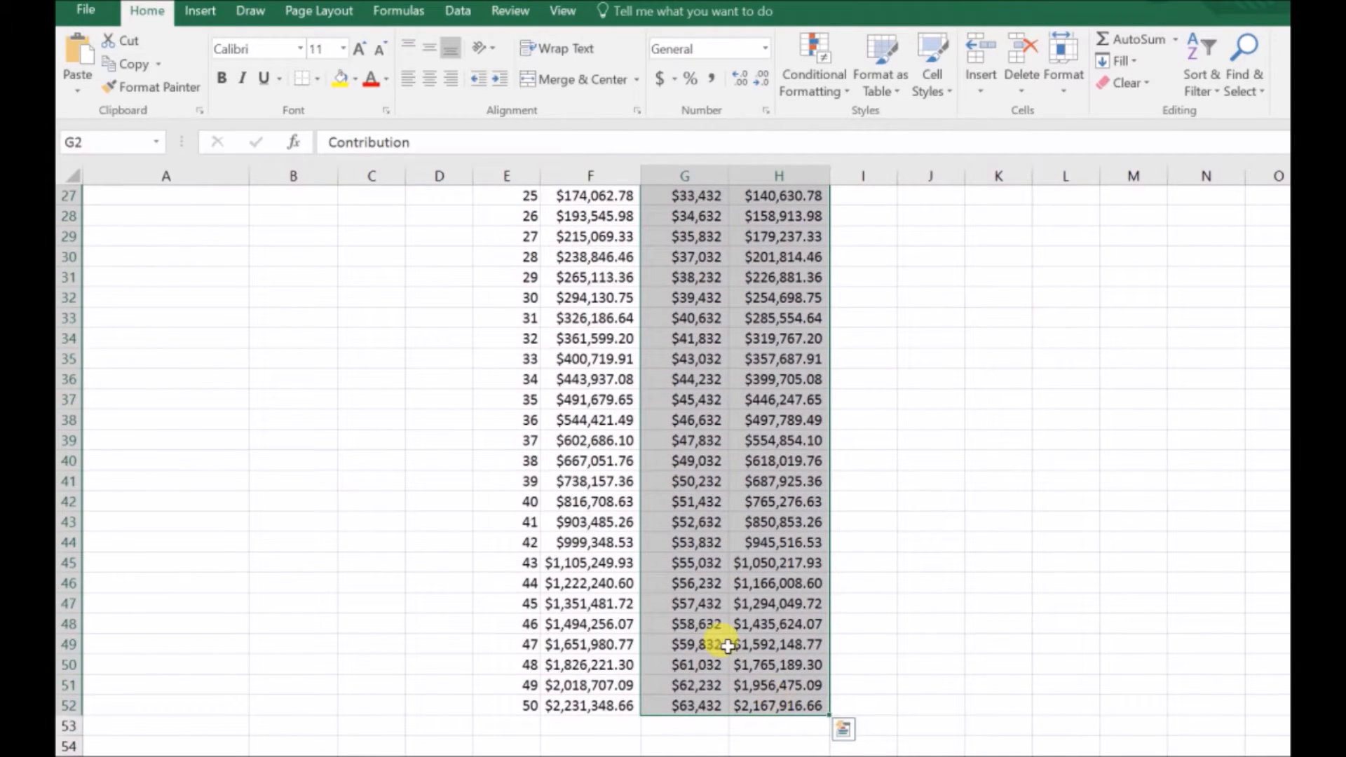
pyautogui.scroll(6, 735, 634)
pyautogui.scroll(3, 735, 634)
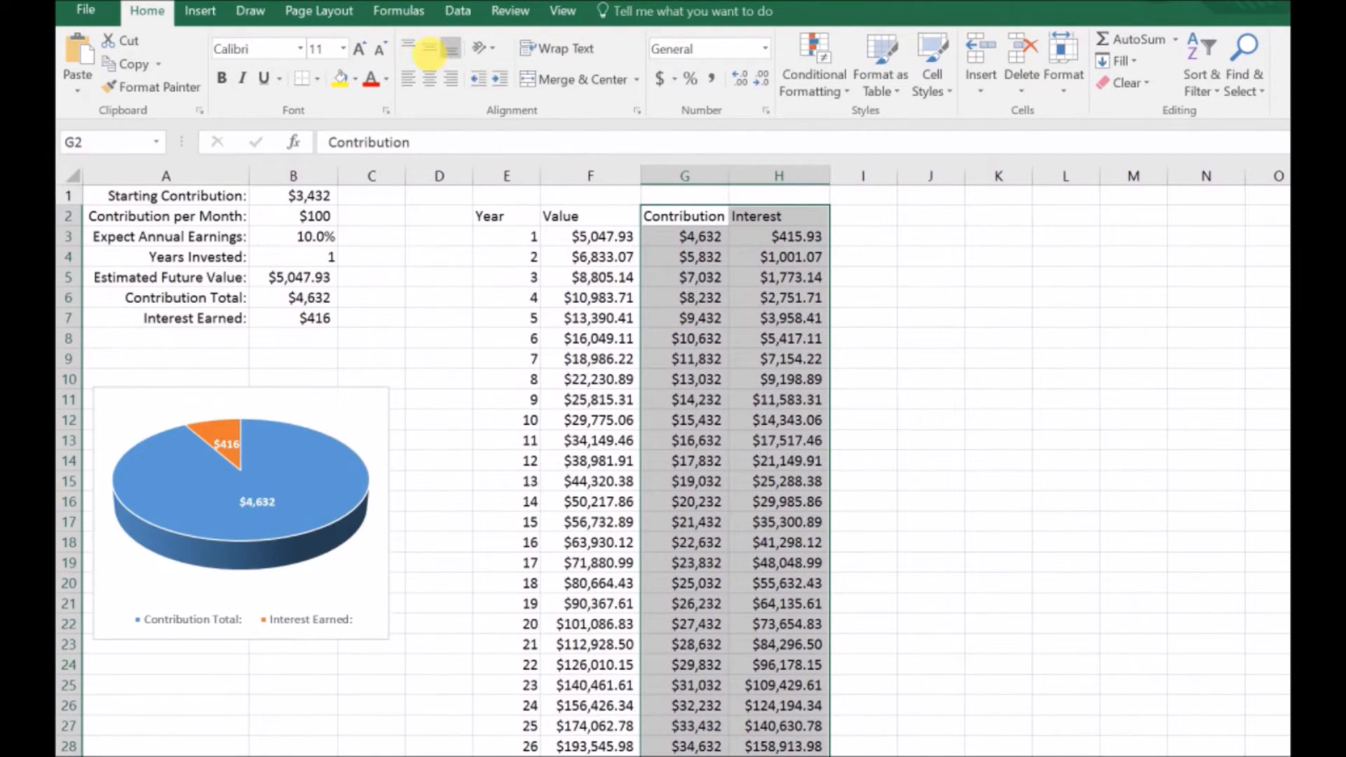
pyautogui.click(216, 10)
pyautogui.click(612, 39)
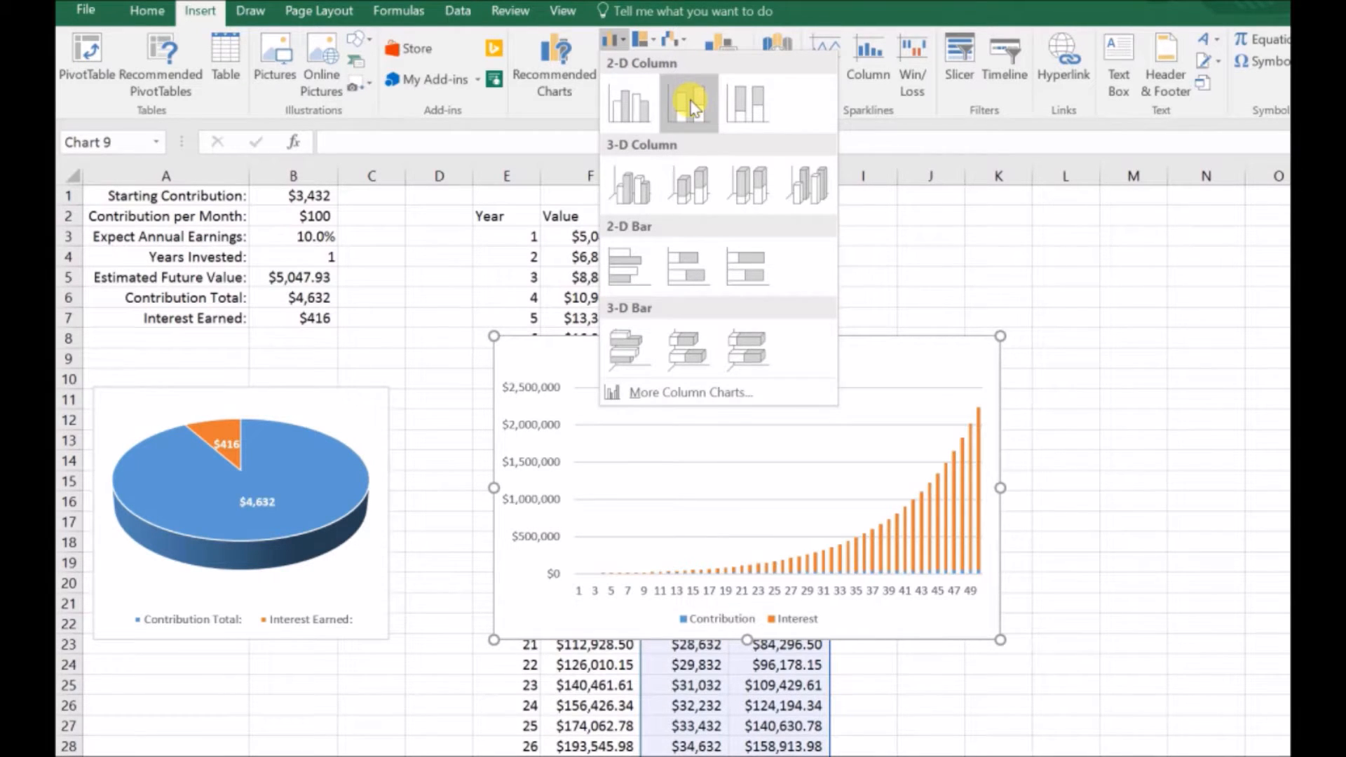
pyautogui.click(691, 105)
pyautogui.click(747, 361)
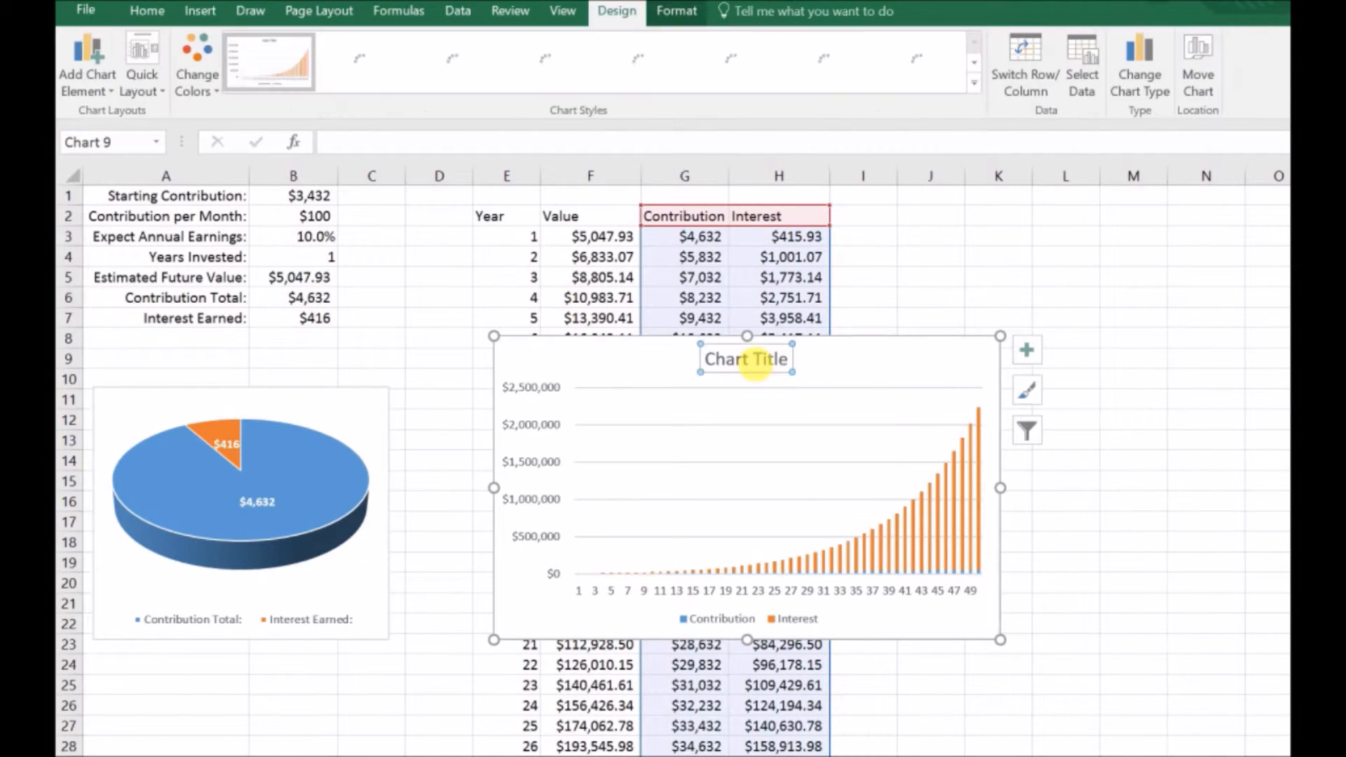
pyautogui.press('Delete')
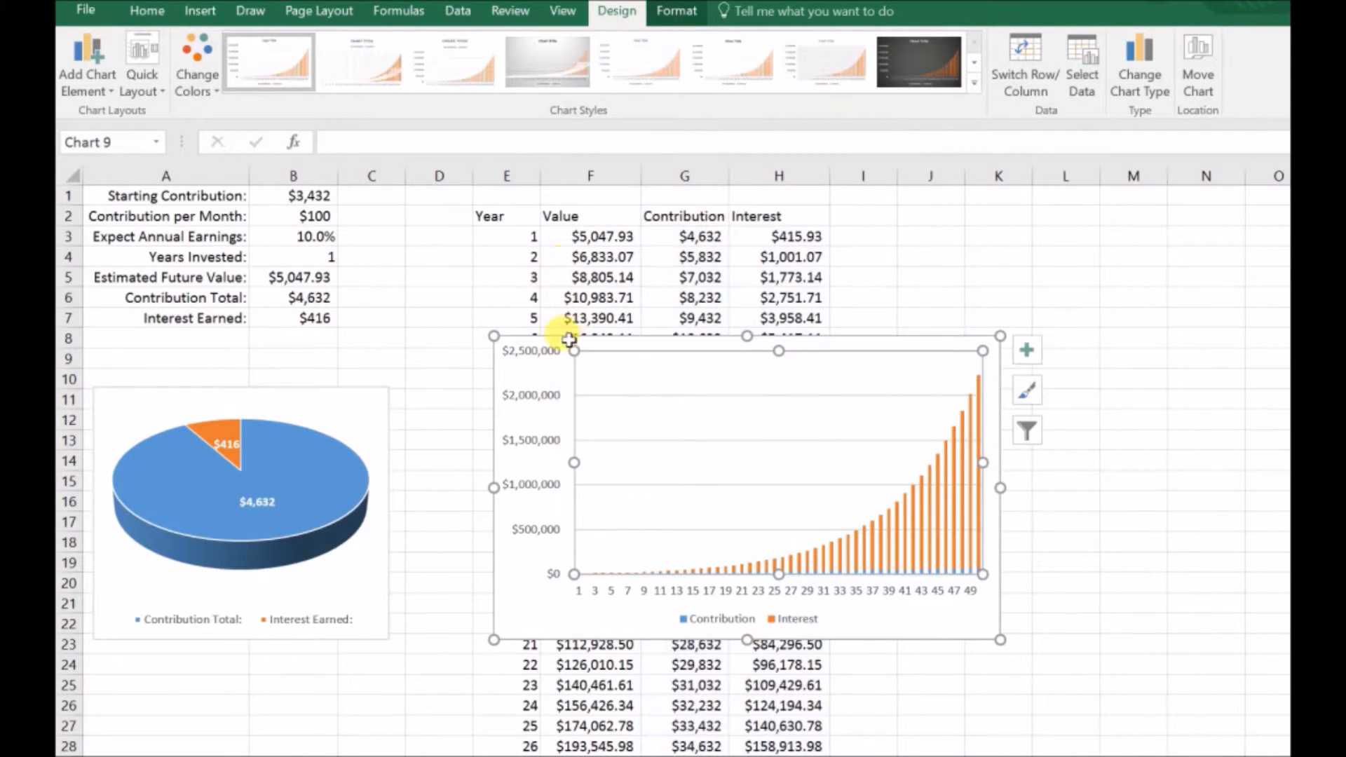
# Step: Move the column chart beside the input table and enlarge it to span about columns D to O and rows 1 to 27
pyautogui.moveTo(519, 562); pyautogui.dragTo(460, 427)
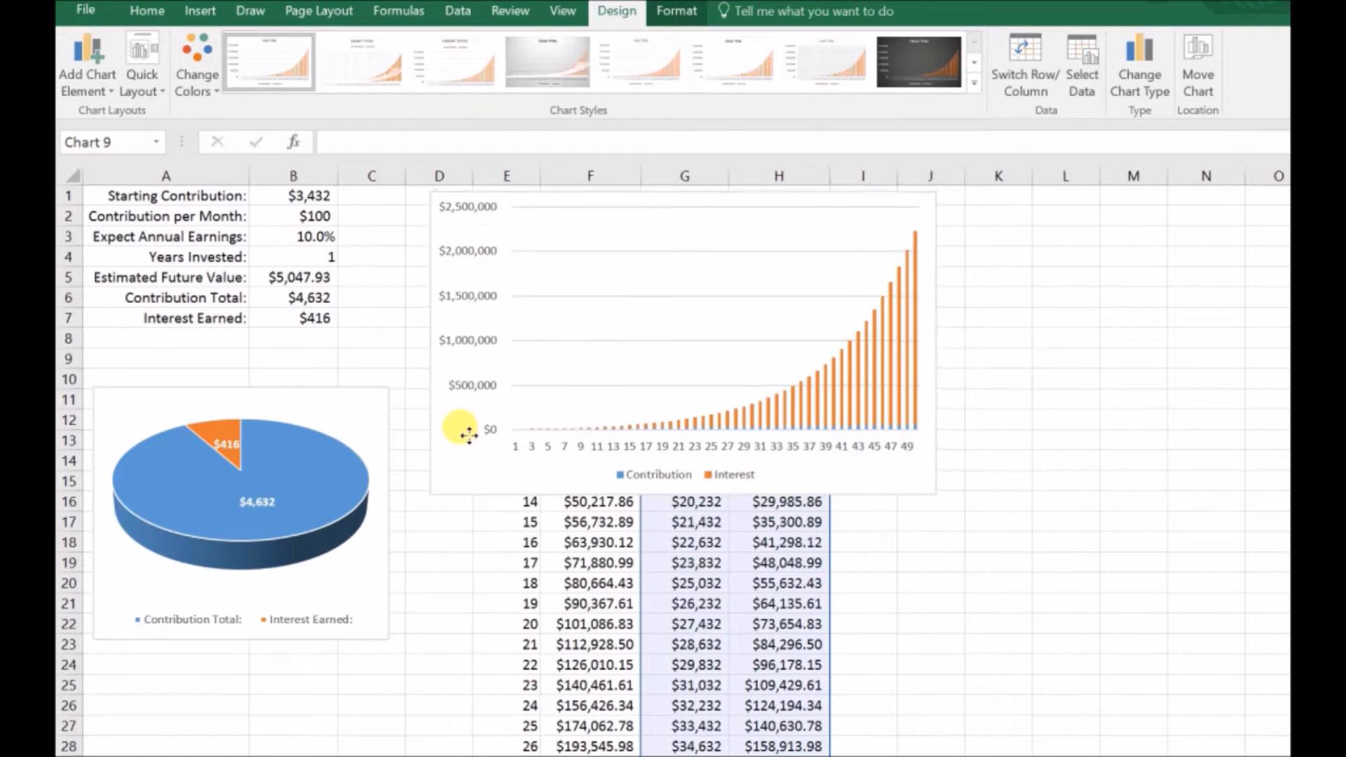
pyautogui.moveTo(938, 495); pyautogui.dragTo(1270, 739)
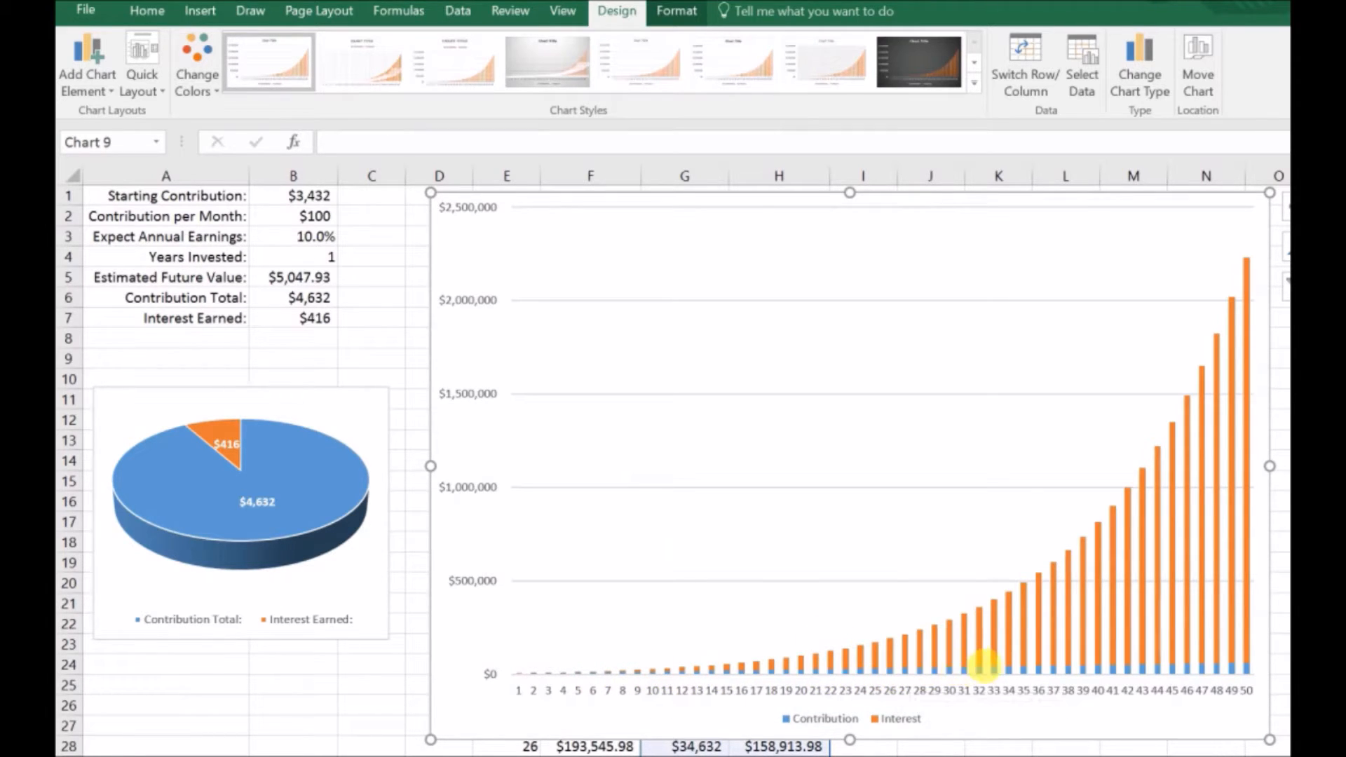
pyautogui.moveTo(992, 673)
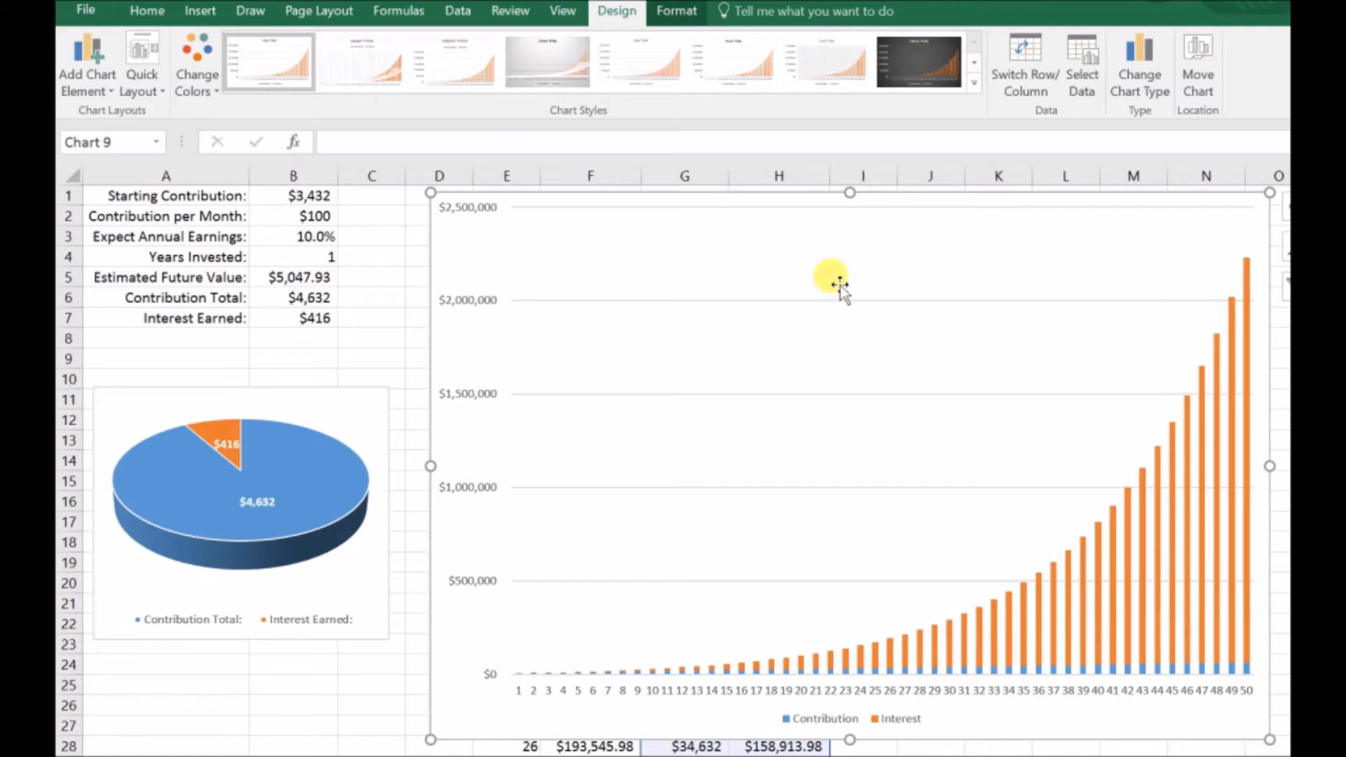
# Step: Set the Starting Contribution to $100 and the Contribution per Month to $10 in the input table
pyautogui.moveTo(1185, 617)
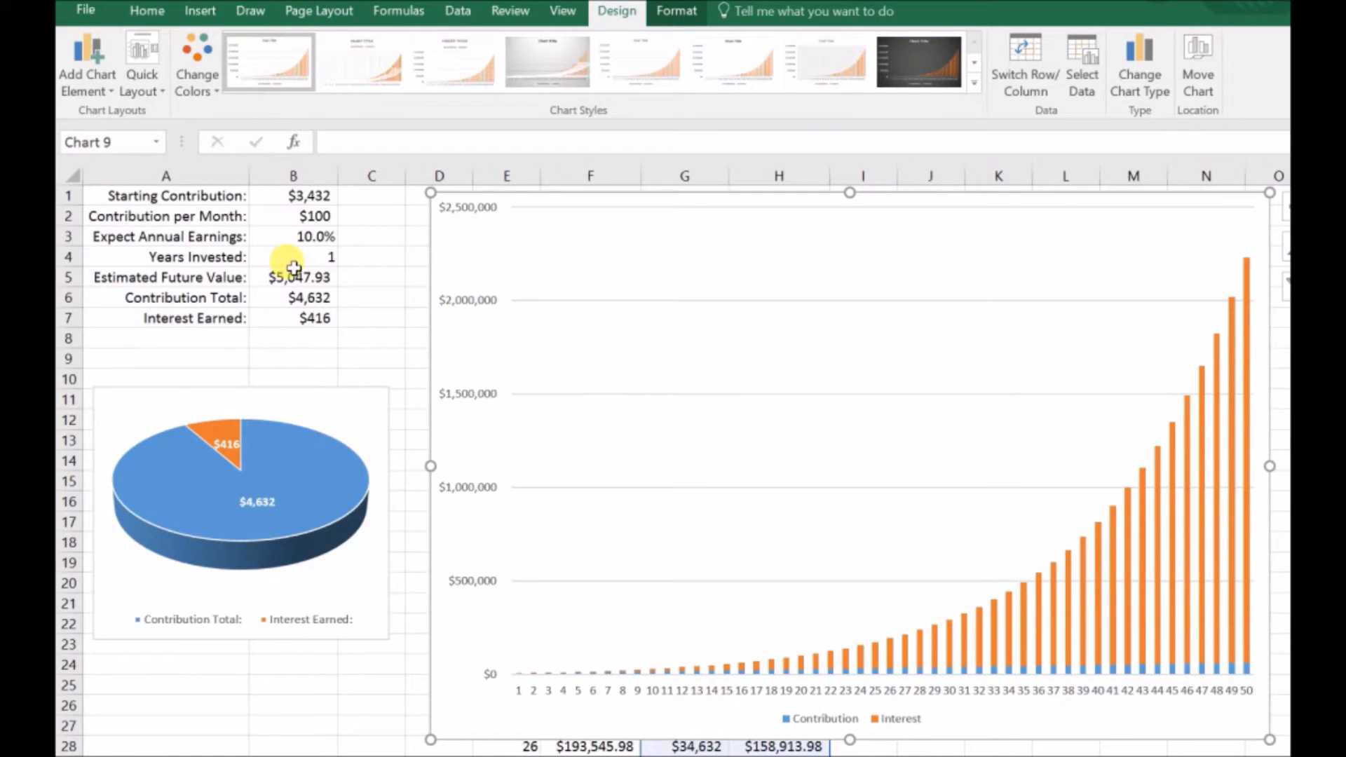
pyautogui.click(311, 256)
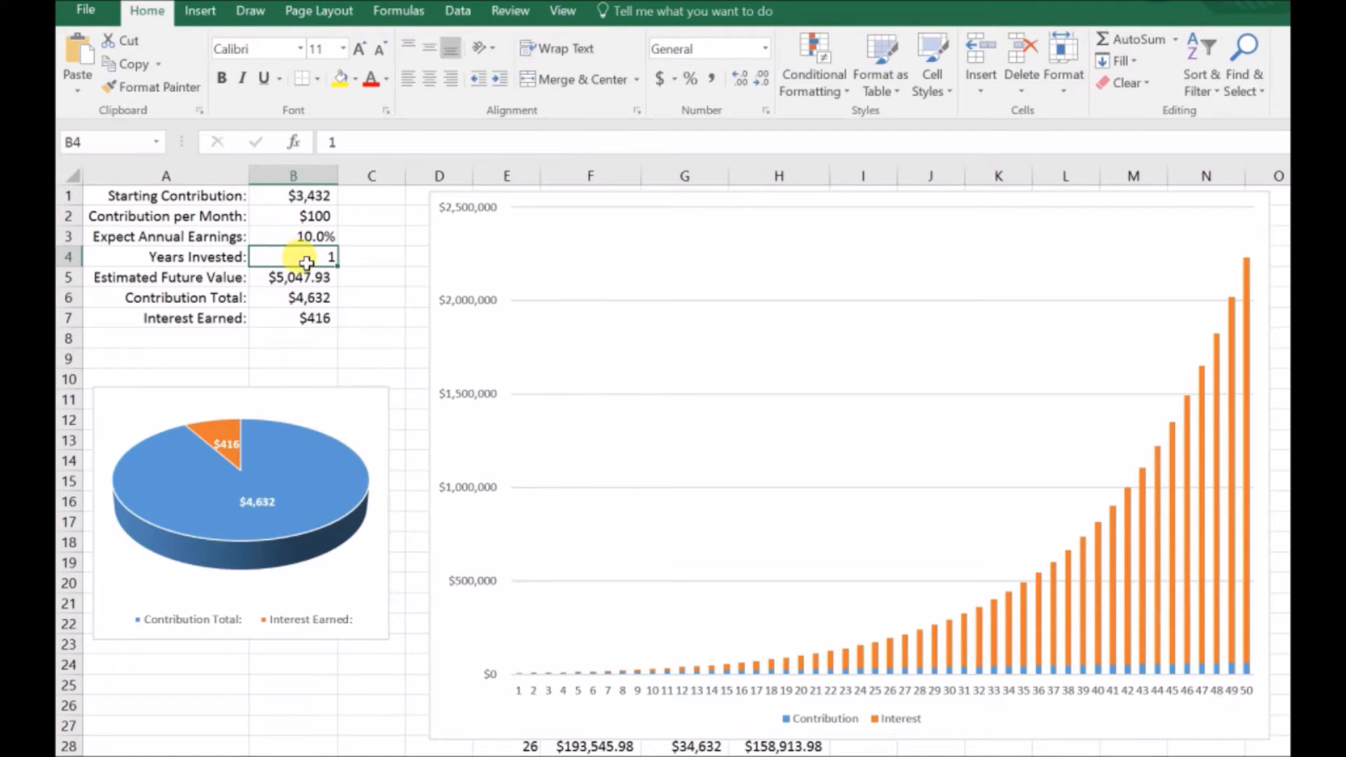
pyautogui.click(308, 202)
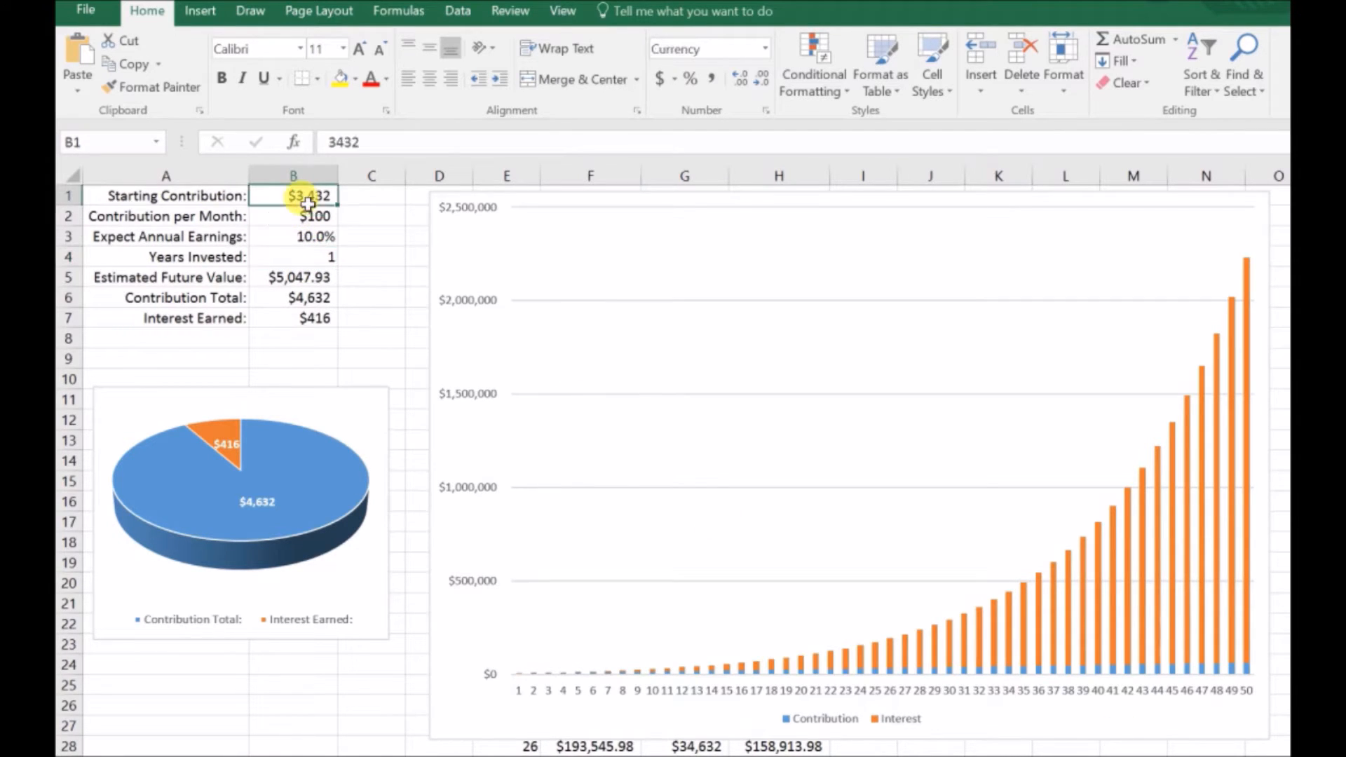
pyautogui.write('1')
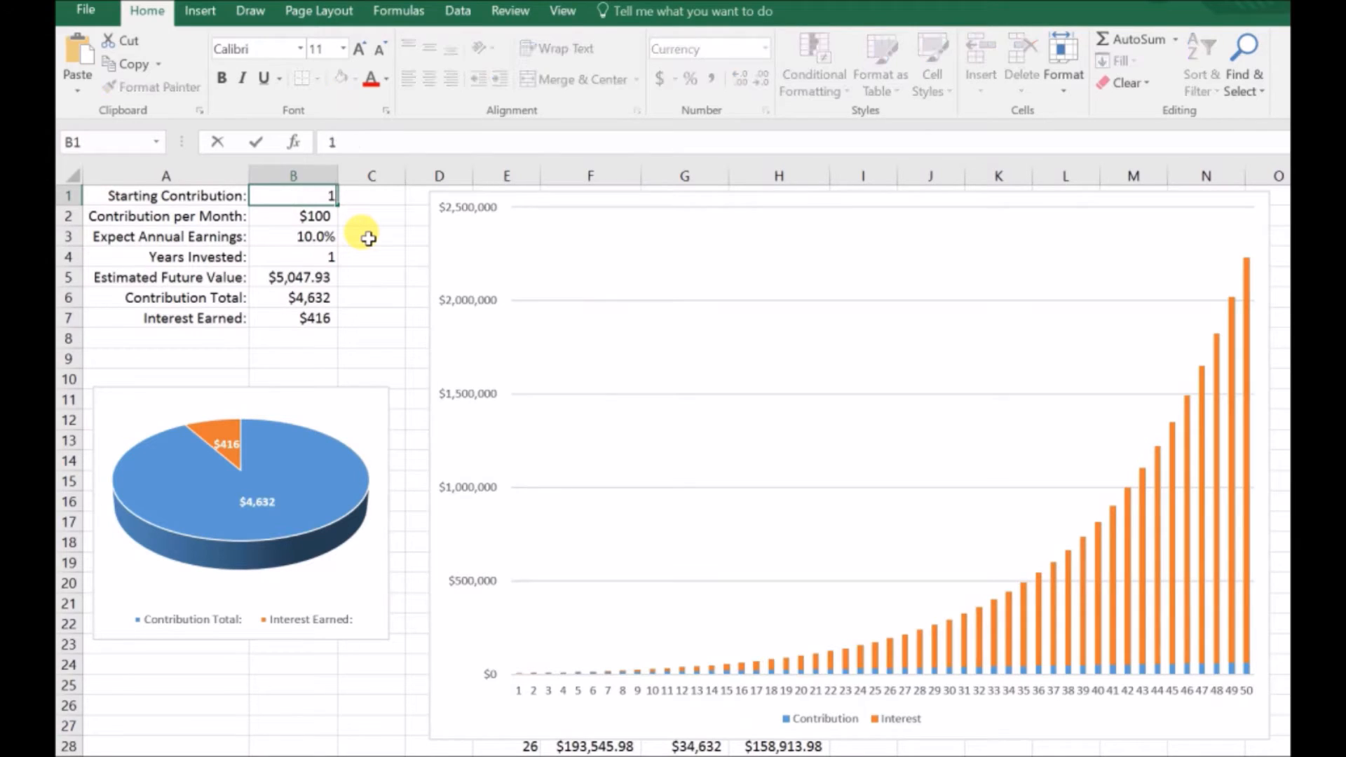
pyautogui.write('00')
pyautogui.press('Return')
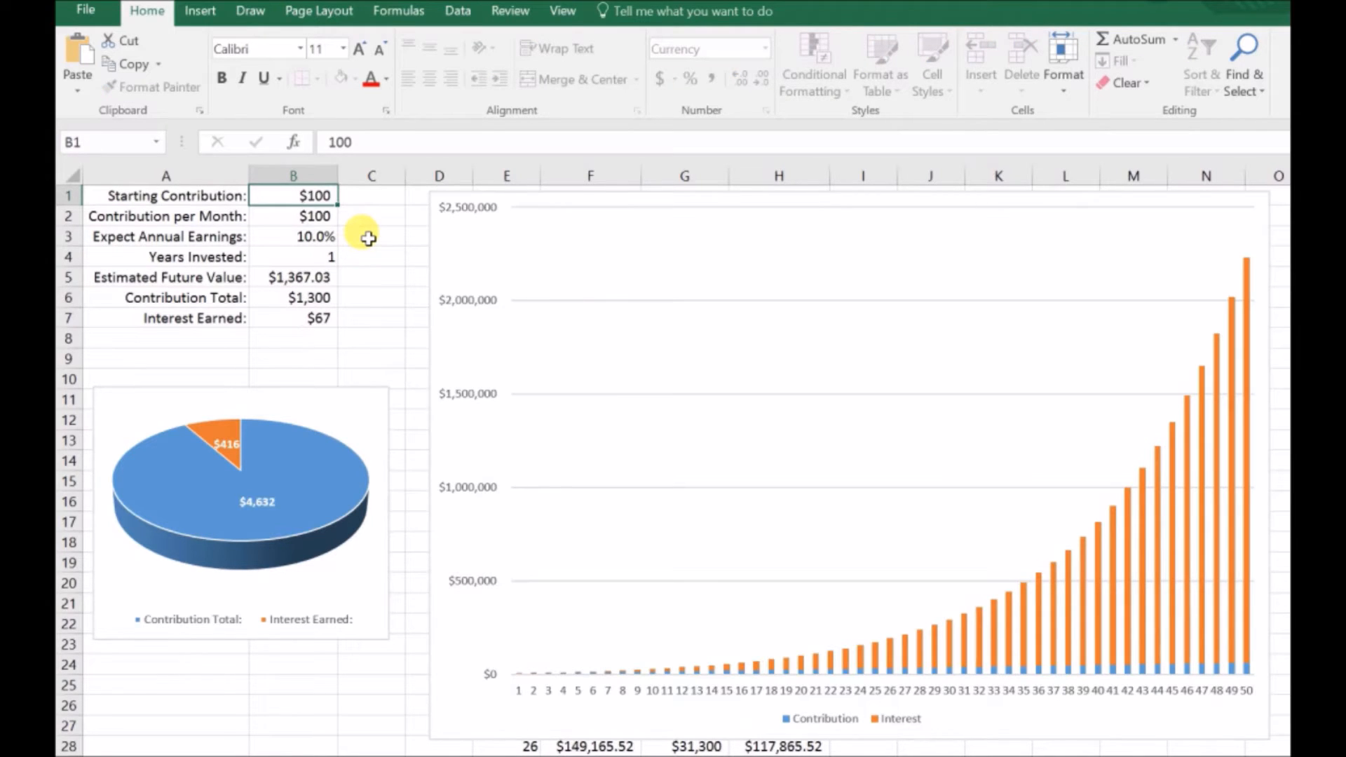
pyautogui.write('100')
pyautogui.press('Return')
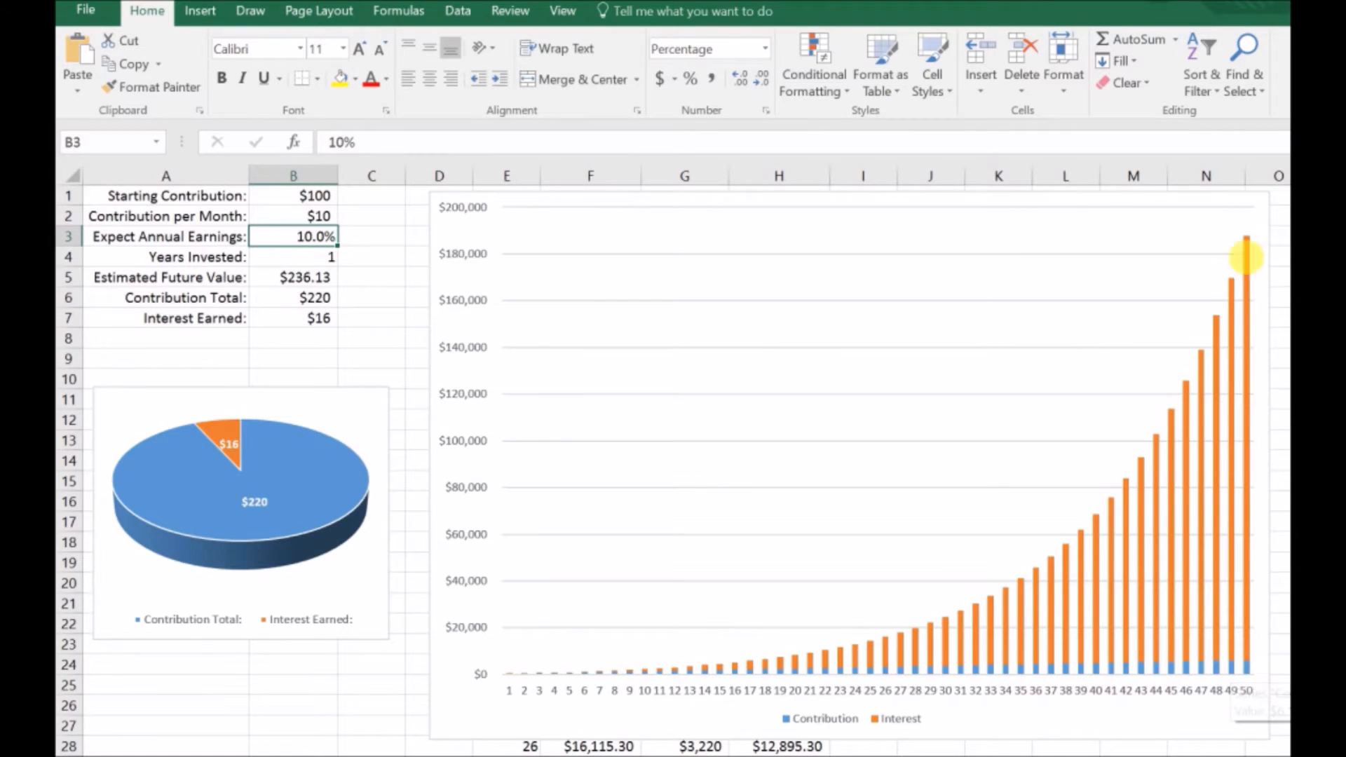
# Step: Set Years Invested to 50 in the input table
pyautogui.moveTo(311, 272); pyautogui.dragTo(317, 260)
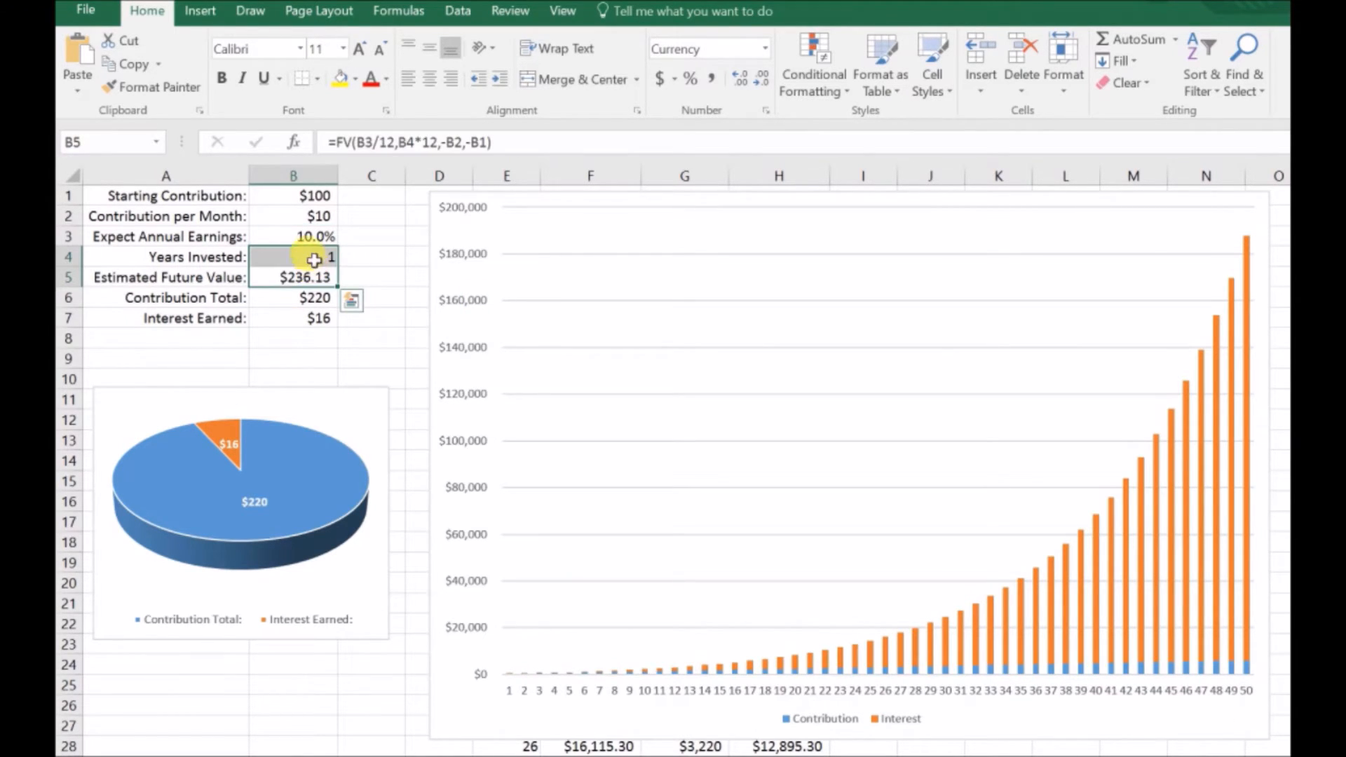
pyautogui.click(314, 258)
pyautogui.write('50]')
pyautogui.press('Return')
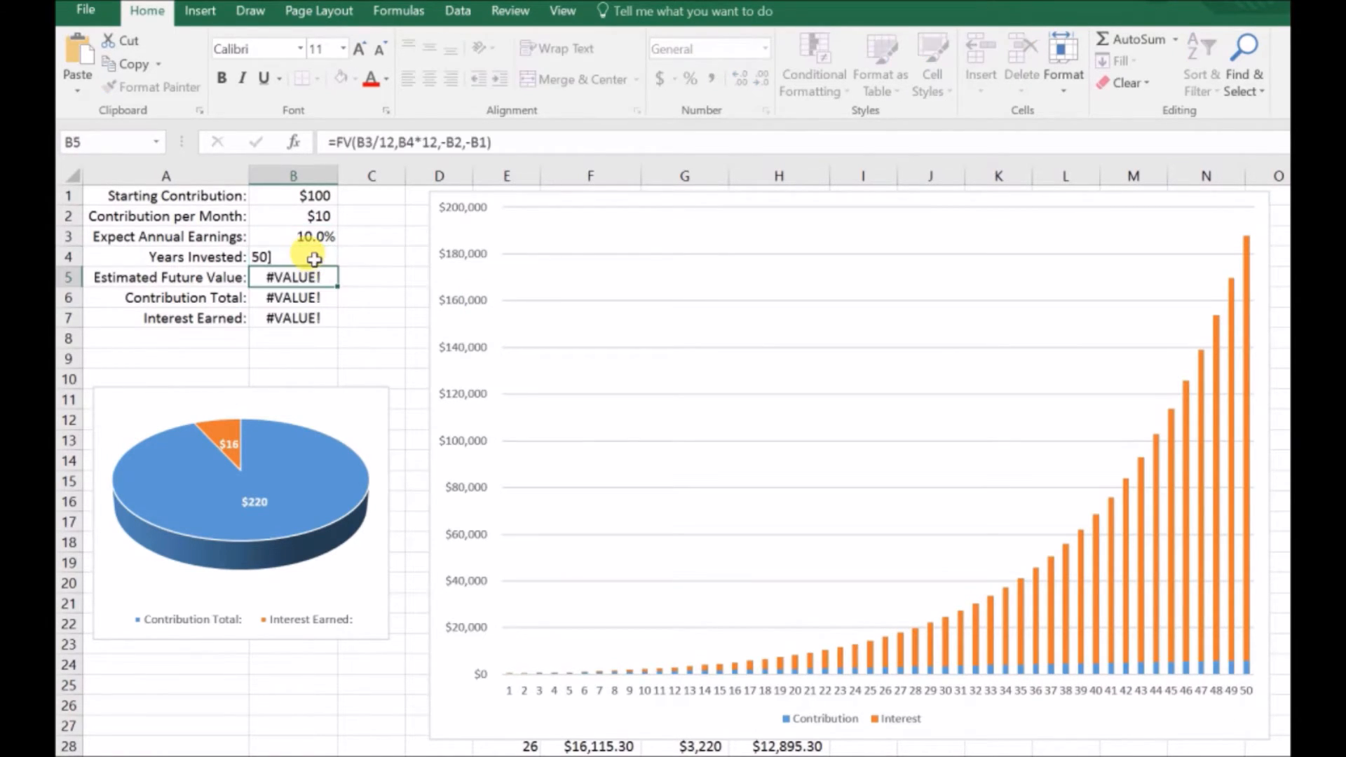
pyautogui.hotkey('ctrl', 'z')
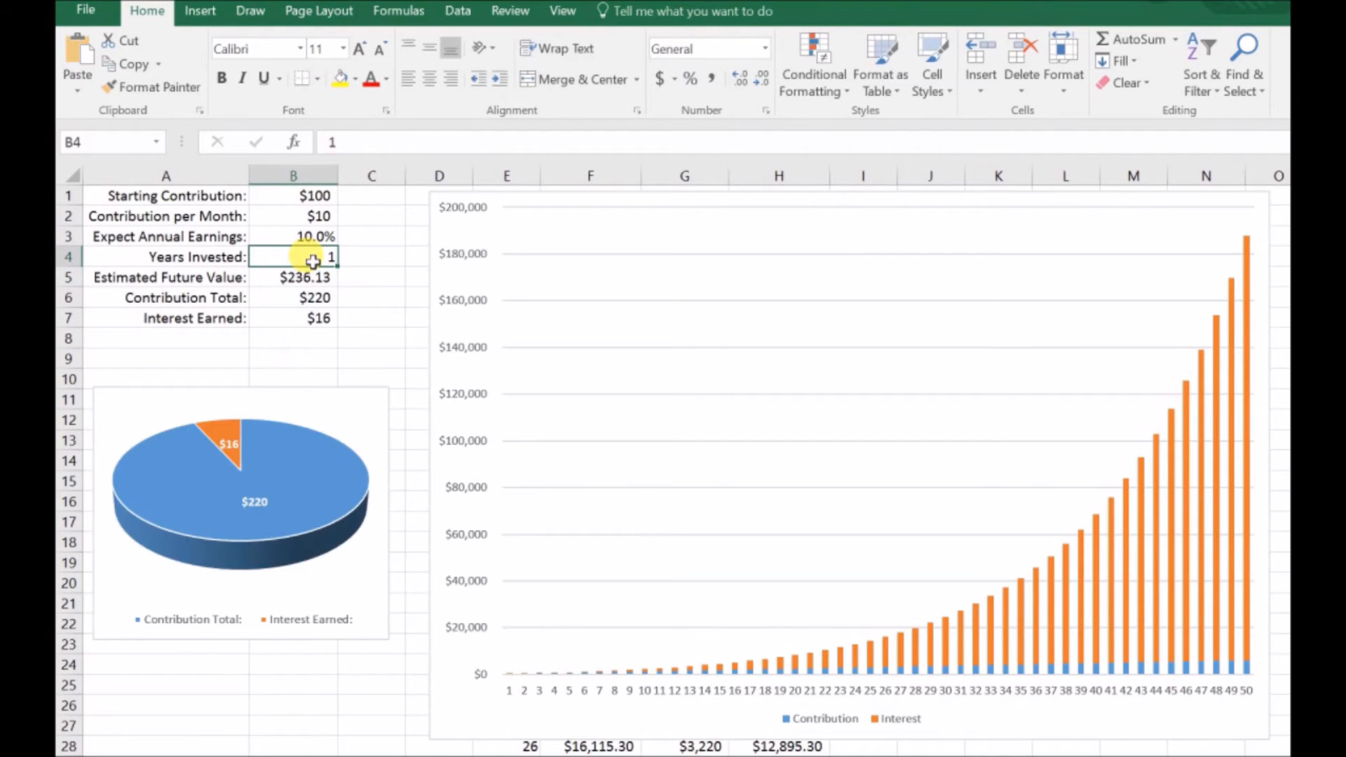
pyautogui.write('50')
pyautogui.press('Return')
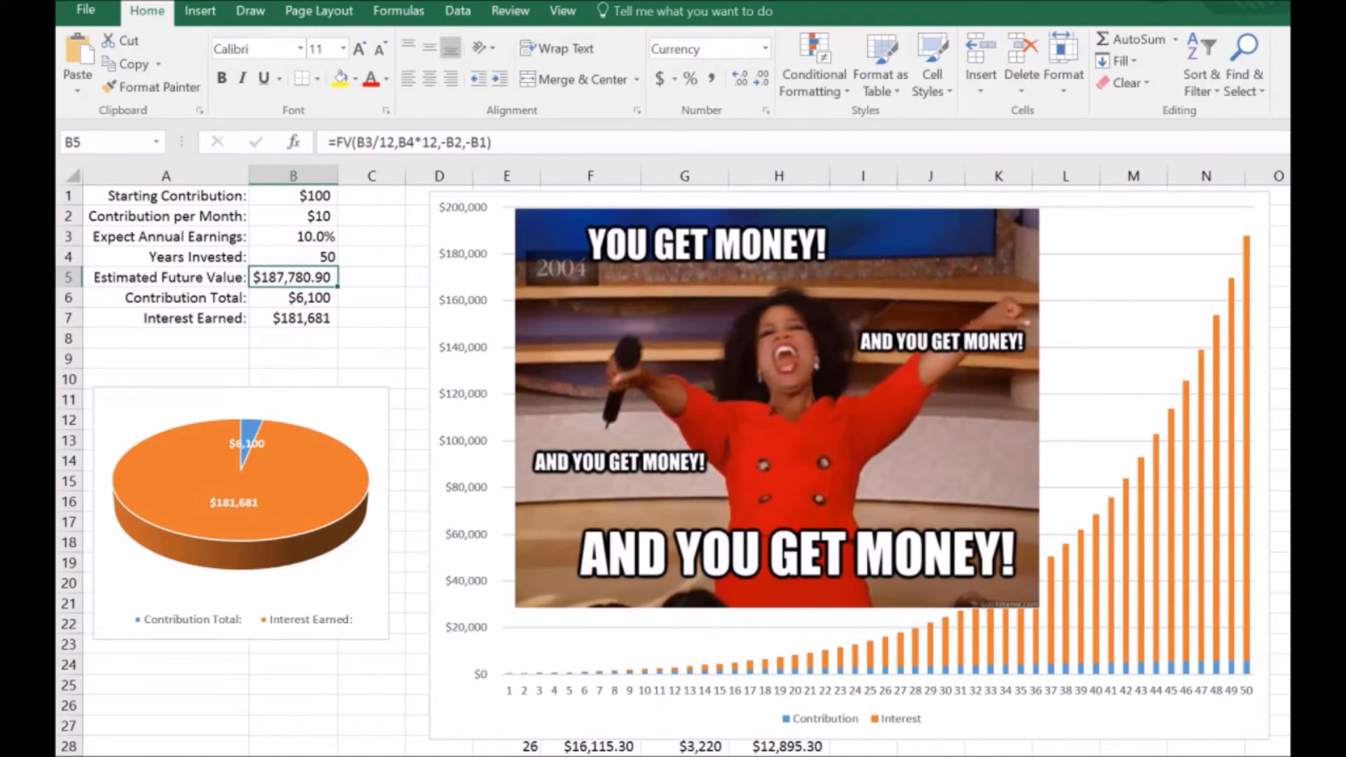
# Step: Set Years Invested in B4 to 30
pyautogui.click(322, 258)
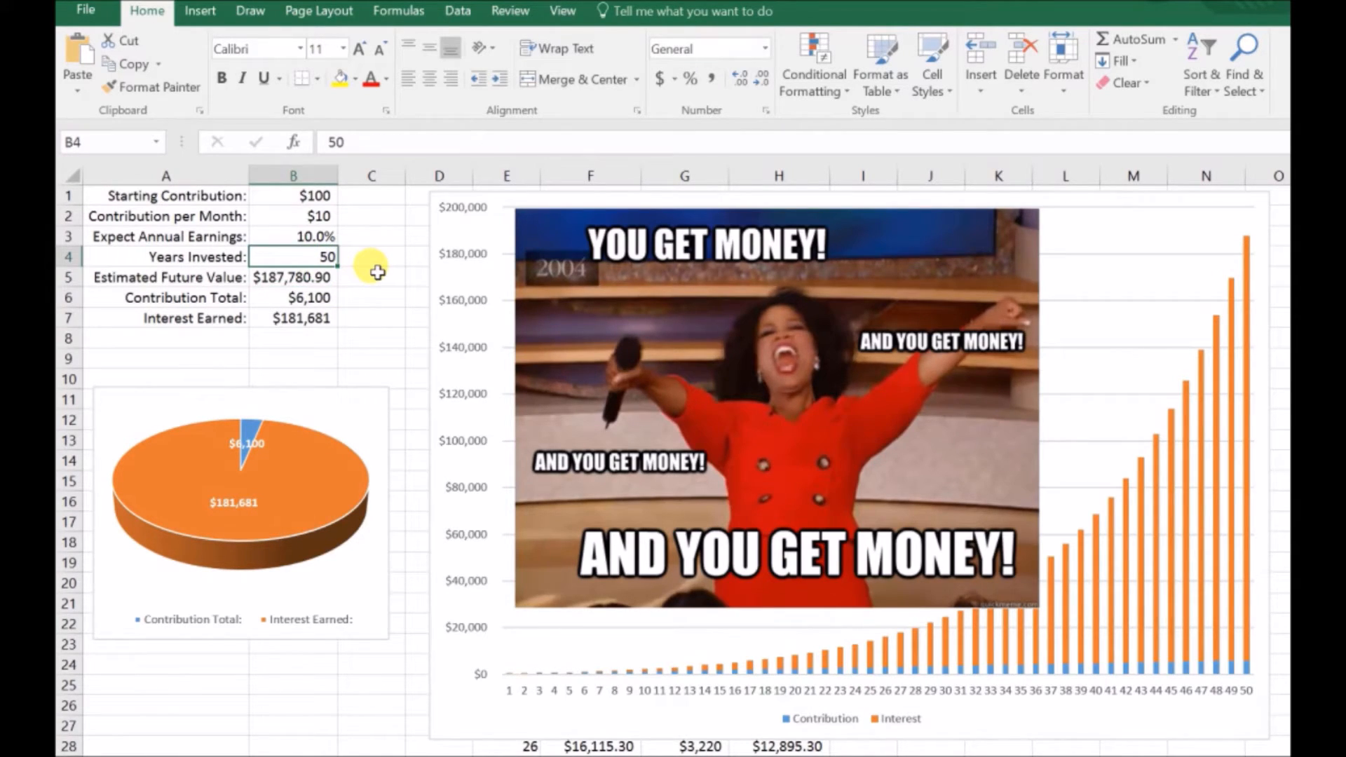
pyautogui.write('30')
pyautogui.press('Return')
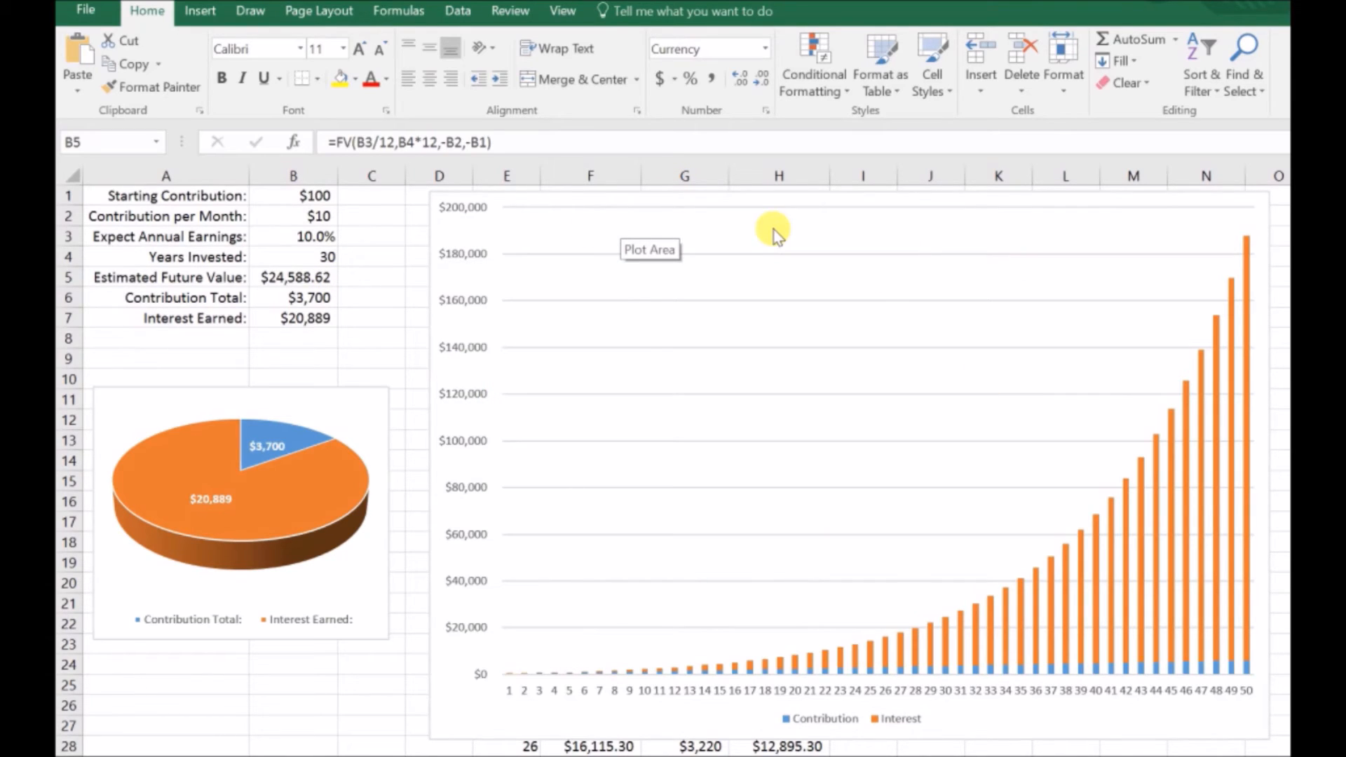
# Step: Shrink the column chart's Contribution and Interest data range to end at row 32, so it plots only years 1 to 30
pyautogui.click(788, 276)
pyautogui.click(709, 549)
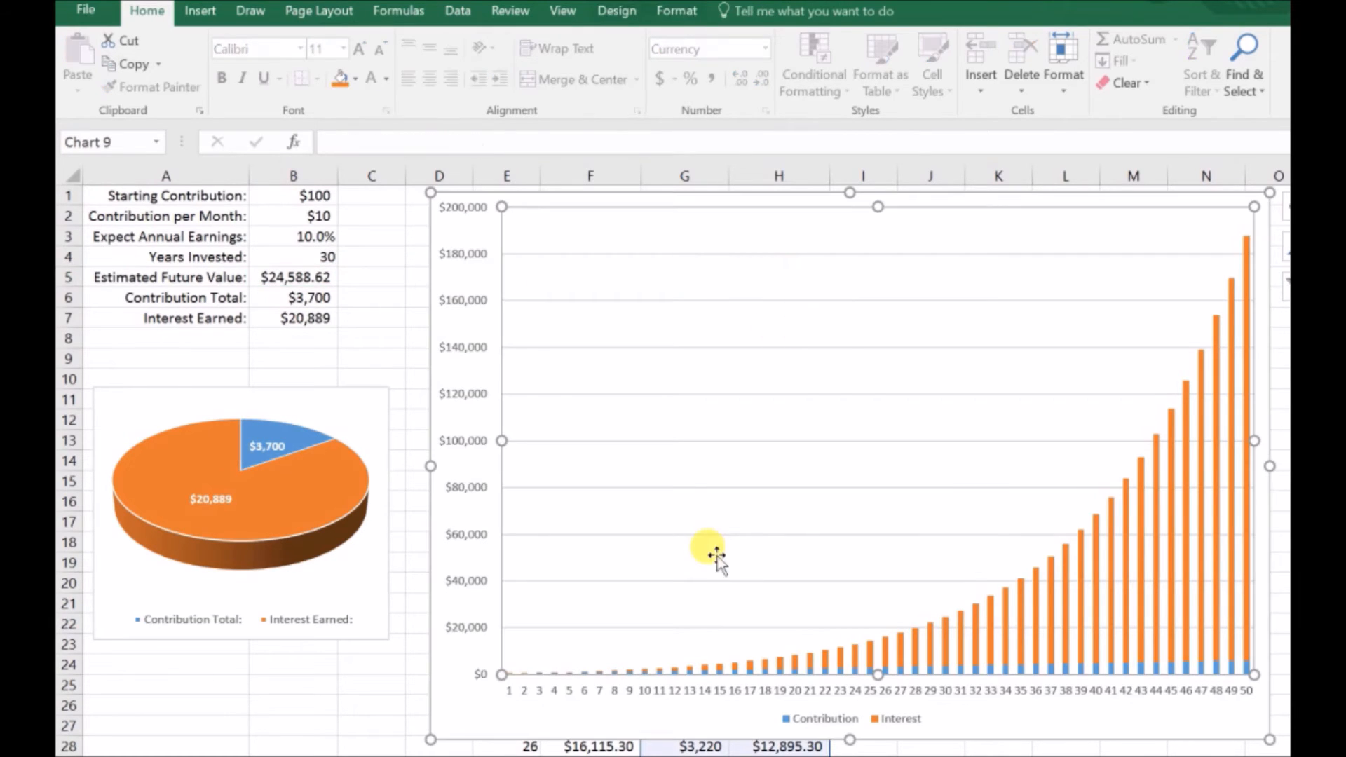
pyautogui.scroll(-6, 729, 617)
pyautogui.scroll(-8, 749, 672)
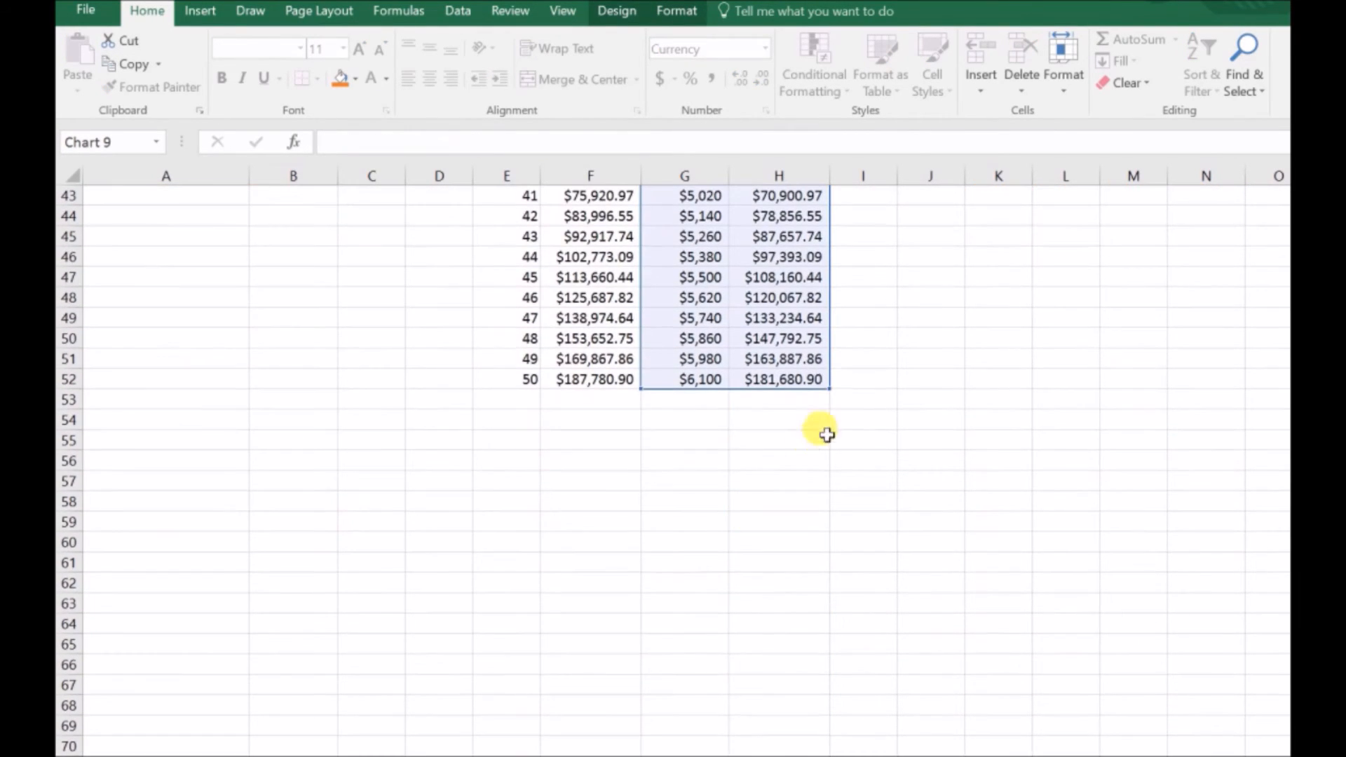
pyautogui.moveTo(840, 356); pyautogui.dragTo(825, 384)
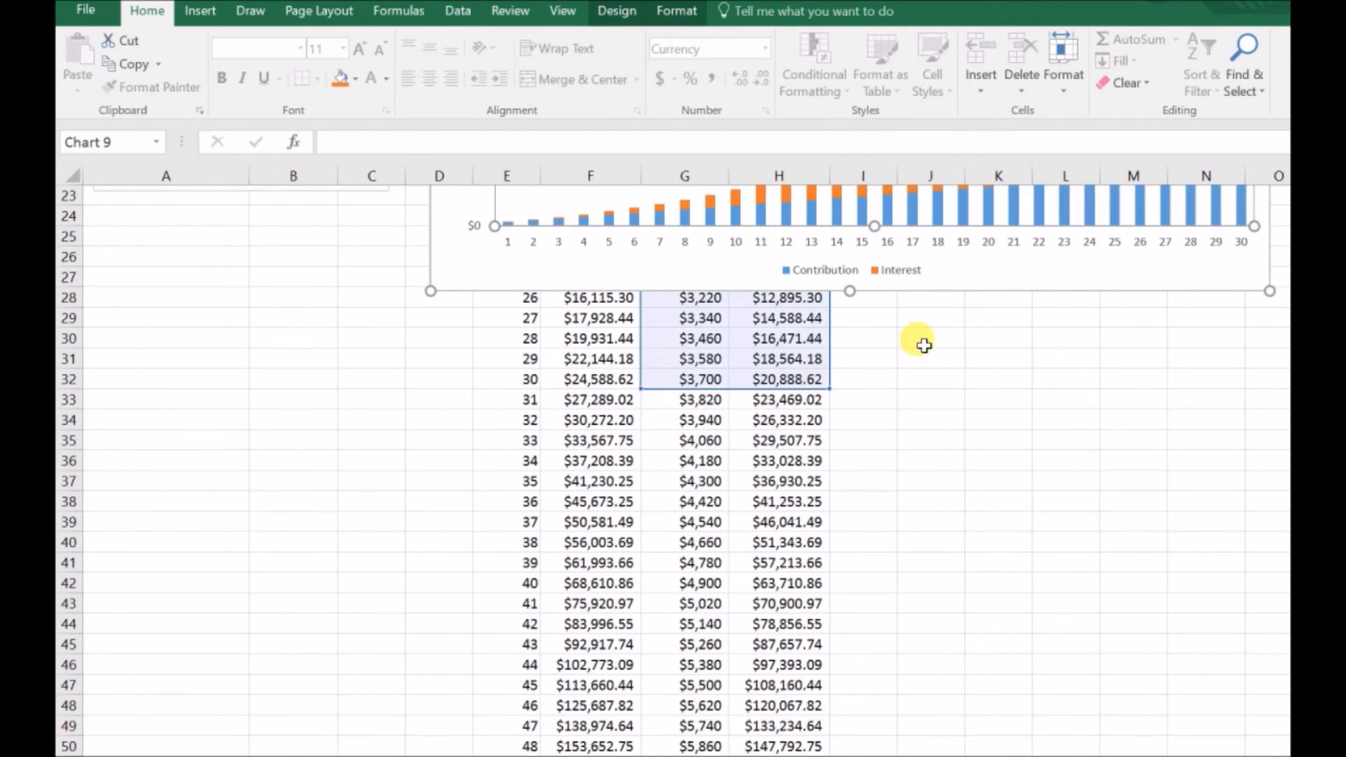
pyautogui.scroll(5, 916, 372)
pyautogui.scroll(3, 905, 494)
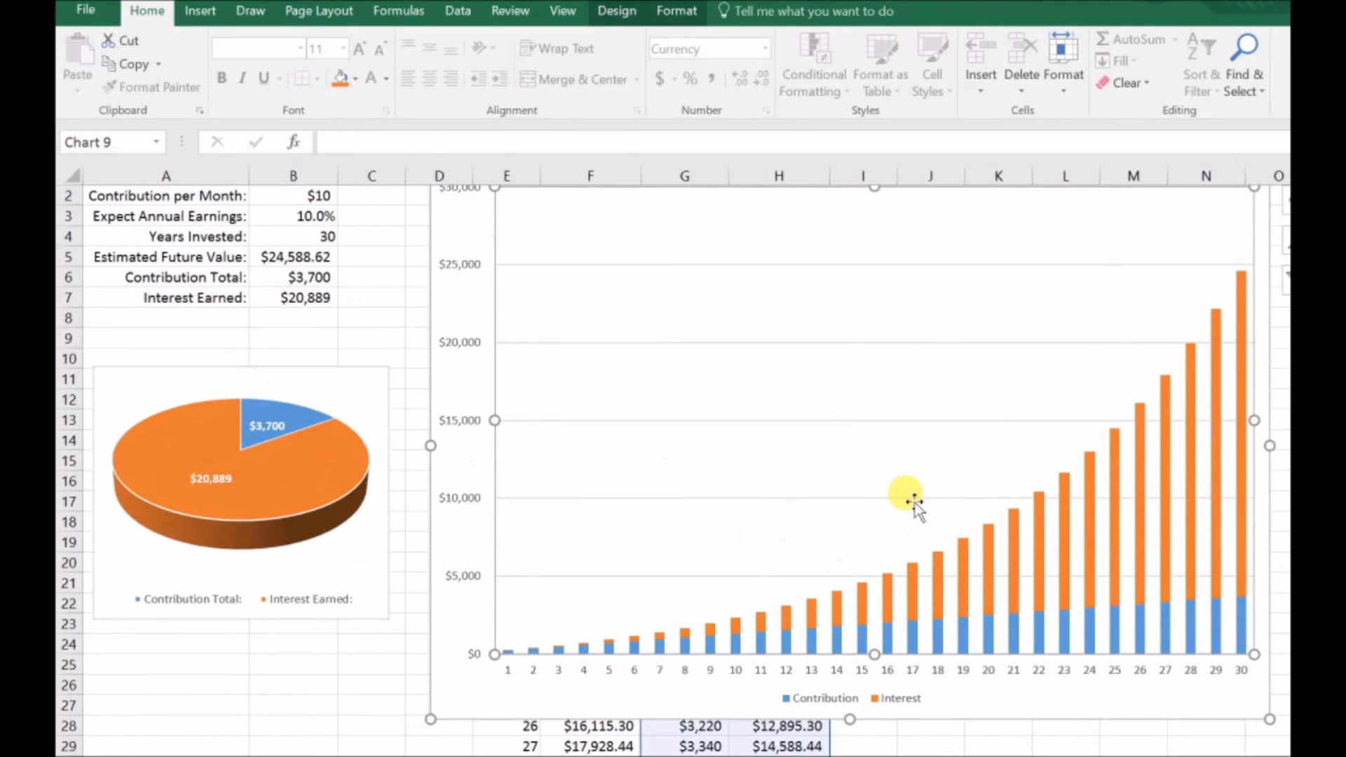
pyautogui.click(391, 356)
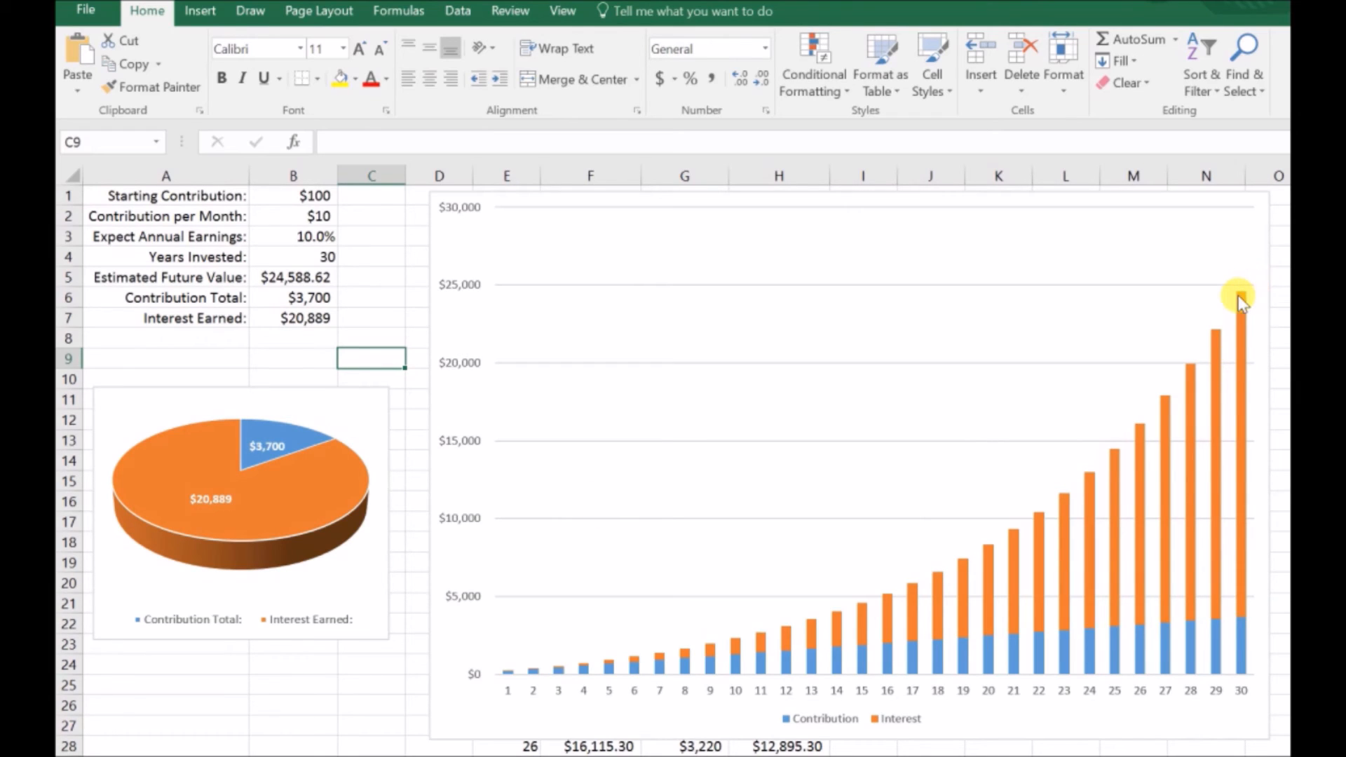
pyautogui.moveTo(1240, 302)
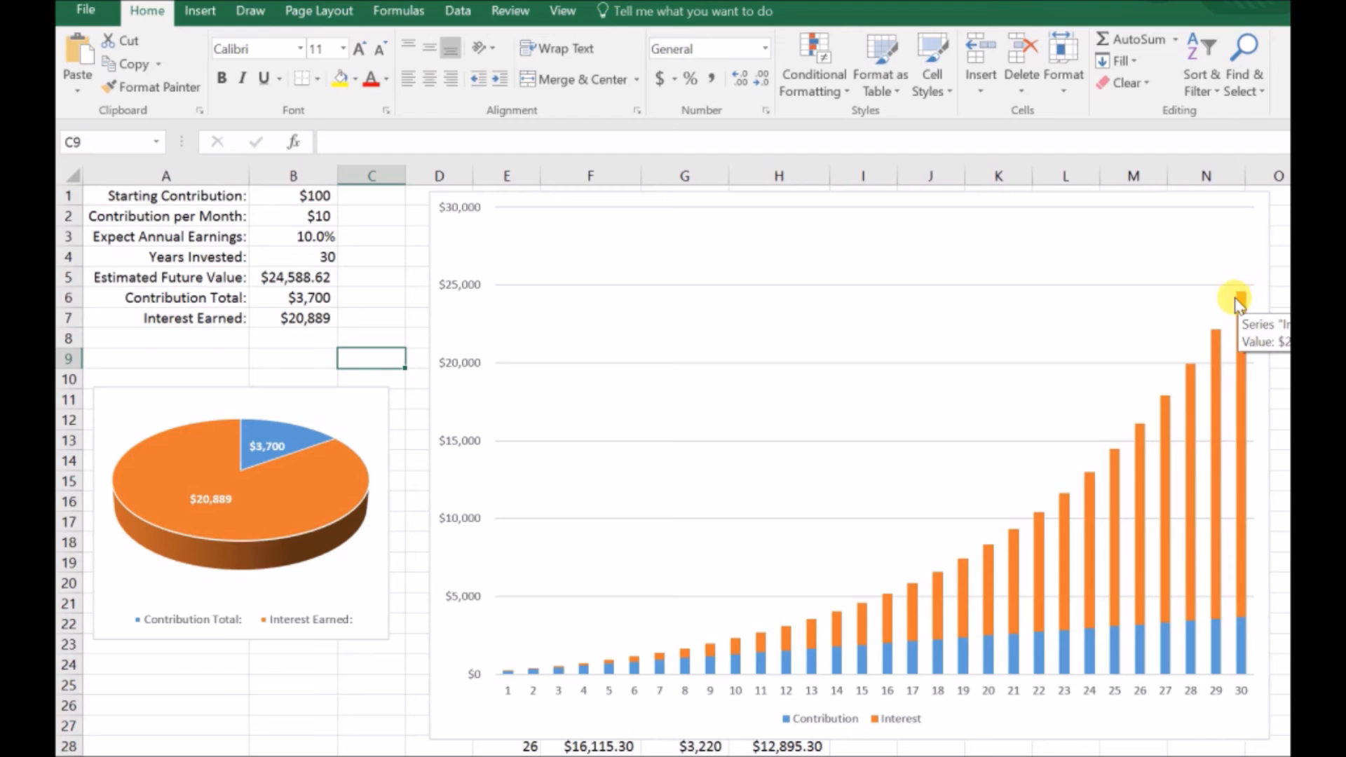